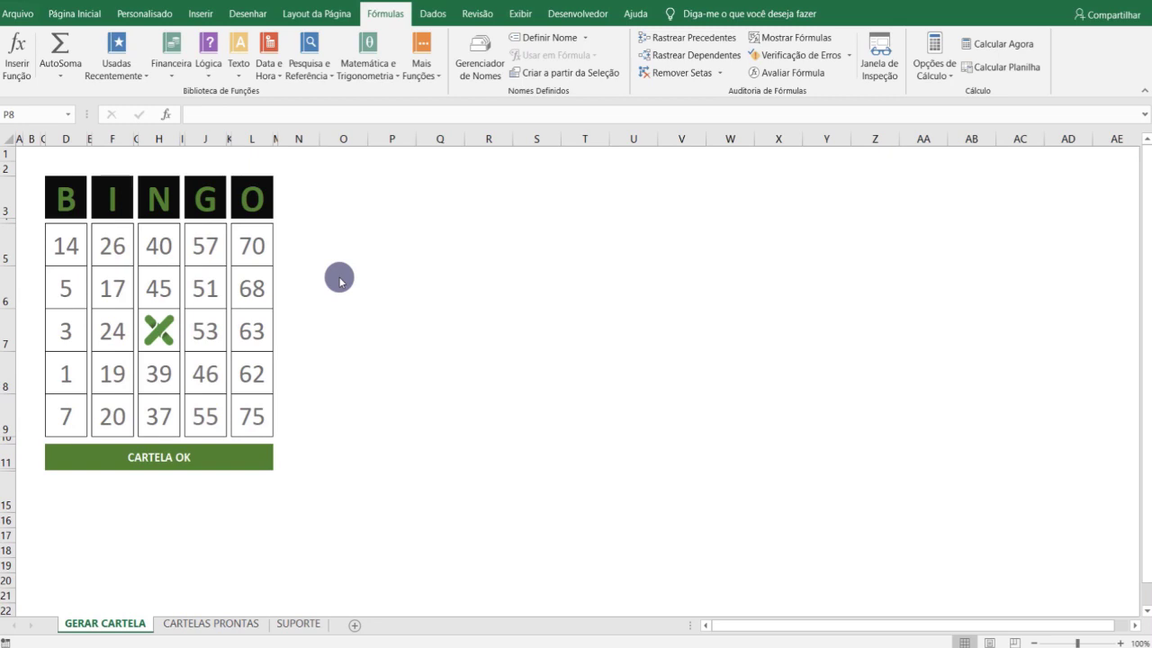
# Step: Pick the red pen on the Desenhar tab, ready for freehand drawing
pyautogui.click(247, 16)
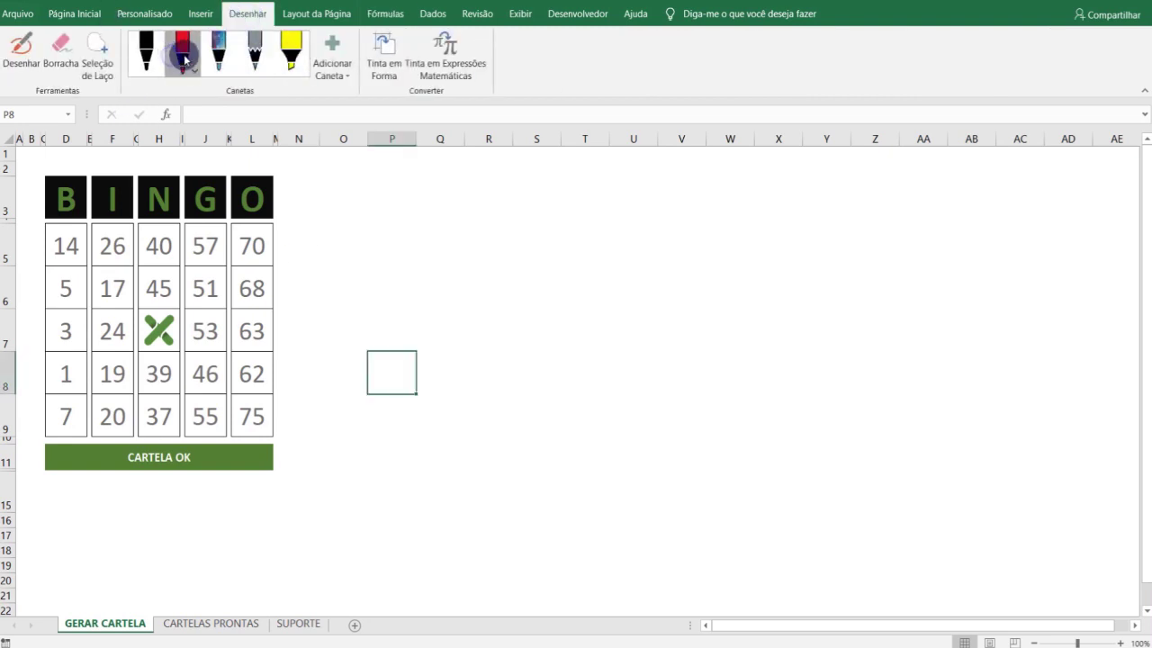
pyautogui.click(177, 56)
pyautogui.click(180, 56)
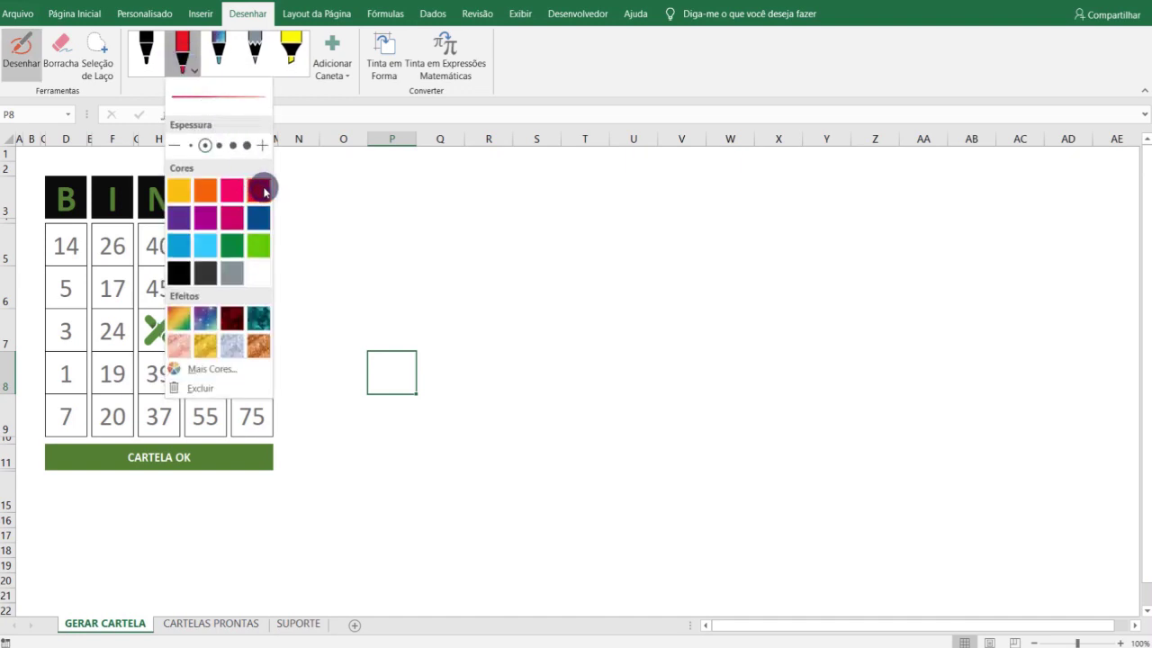
pyautogui.click(460, 233)
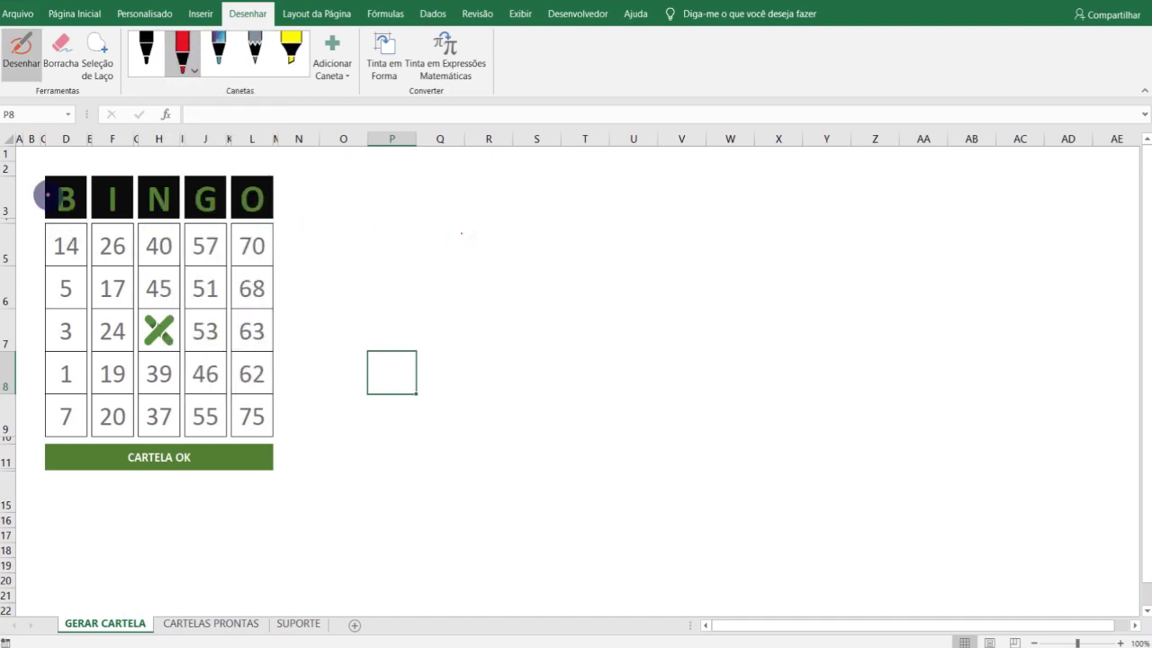
# Step: Draw red loops around the B, I, N, G and O columns of the card
pyautogui.moveTo(33, 171)
pyautogui.mouseDown()
pyautogui.moveTo(23, 288)
pyautogui.moveTo(95, 346)
pyautogui.moveTo(38, 169)
pyautogui.mouseUp()
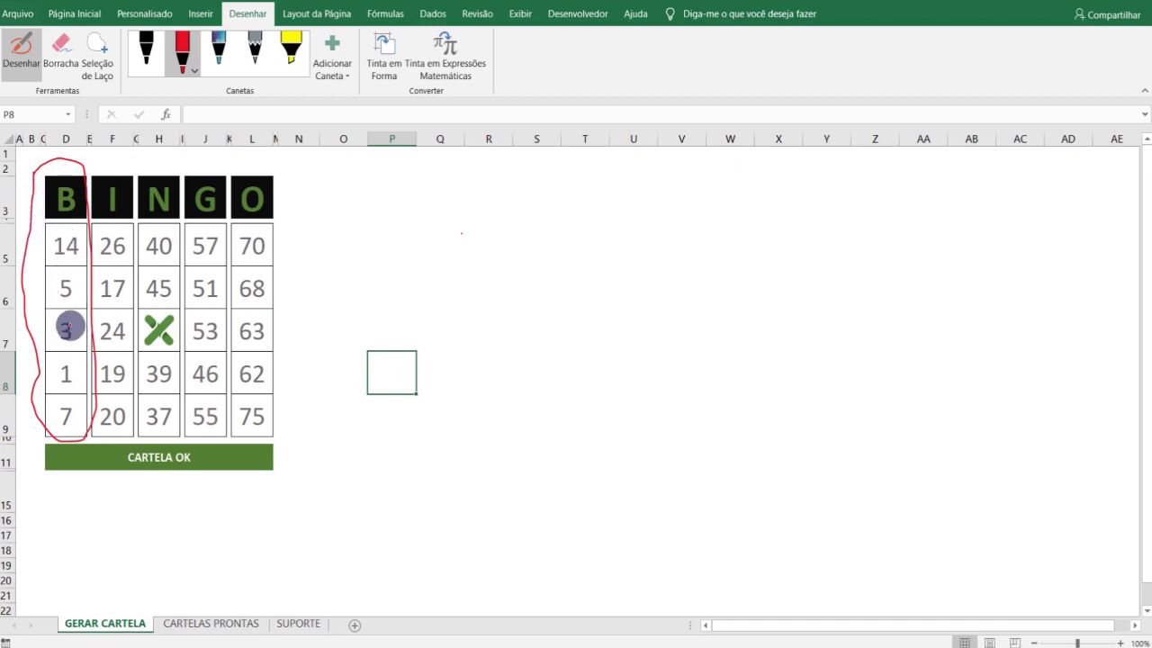
pyautogui.moveTo(101, 162)
pyautogui.mouseDown()
pyautogui.moveTo(96, 410)
pyautogui.moveTo(110, 159)
pyautogui.mouseUp()
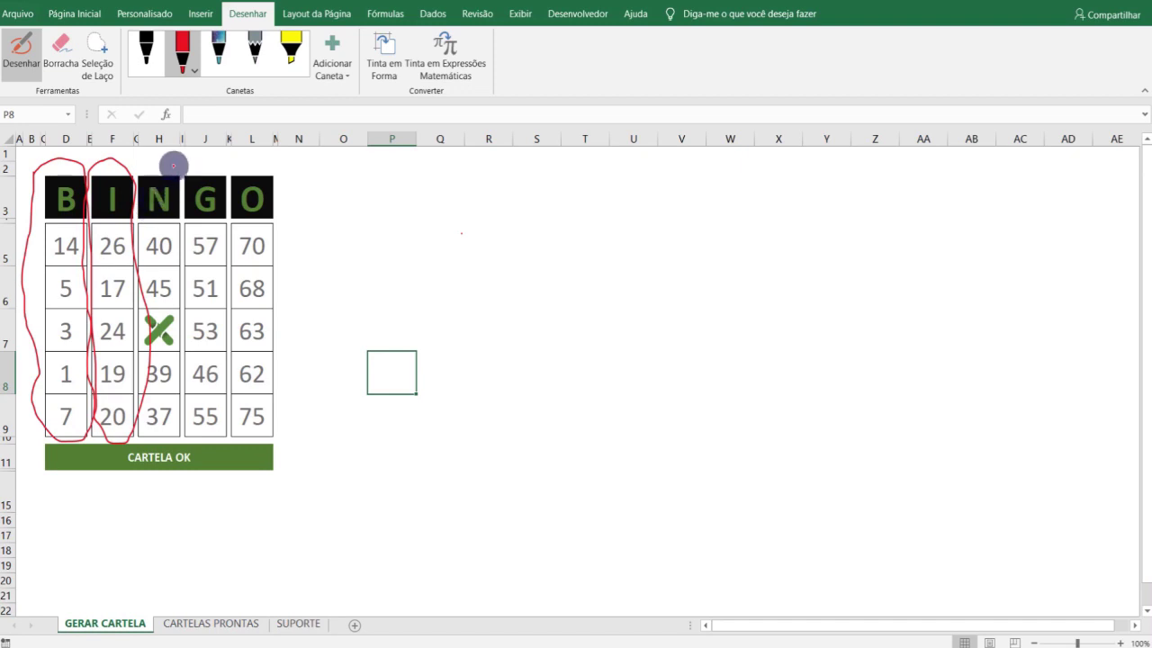
pyautogui.moveTo(172, 160)
pyautogui.mouseDown()
pyautogui.moveTo(130, 287)
pyautogui.moveTo(174, 205)
pyautogui.moveTo(167, 378)
pyautogui.moveTo(236, 171)
pyautogui.mouseUp()
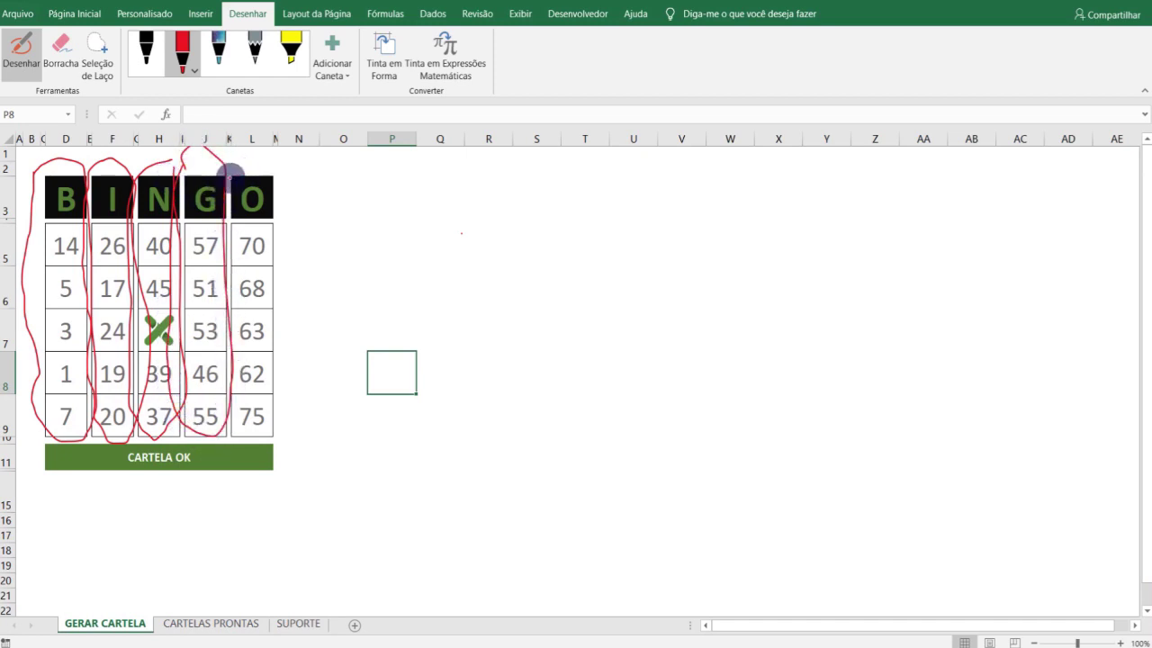
pyautogui.moveTo(235, 171)
pyautogui.mouseDown()
pyautogui.moveTo(216, 254)
pyautogui.moveTo(213, 163)
pyautogui.mouseUp()
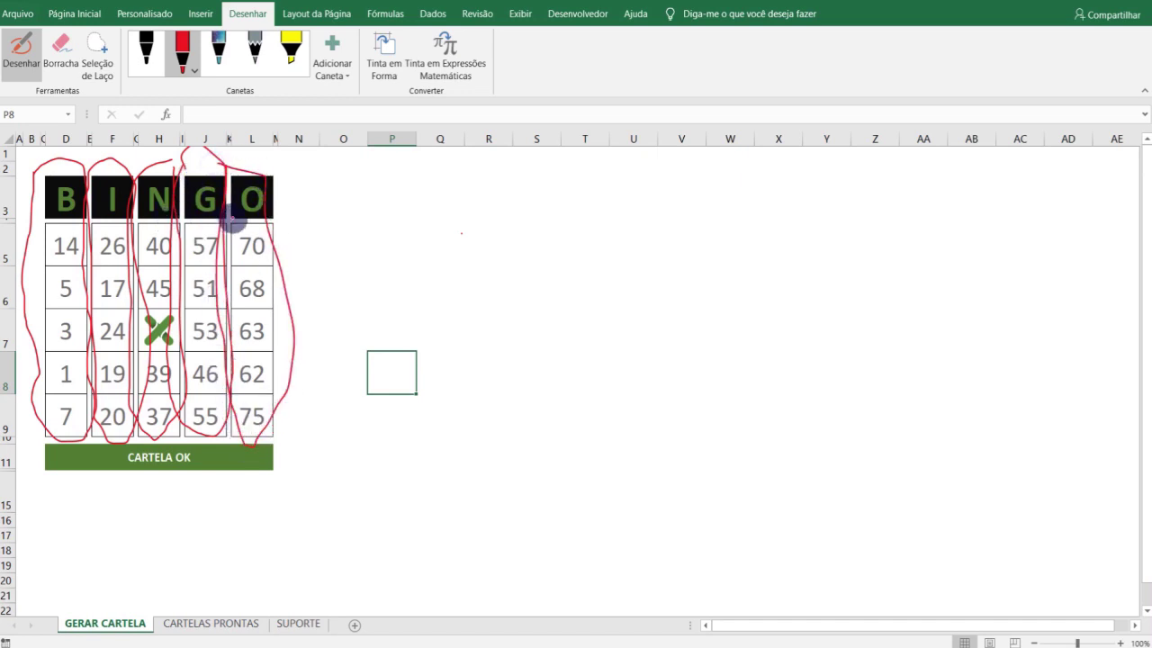
pyautogui.press('Escape')
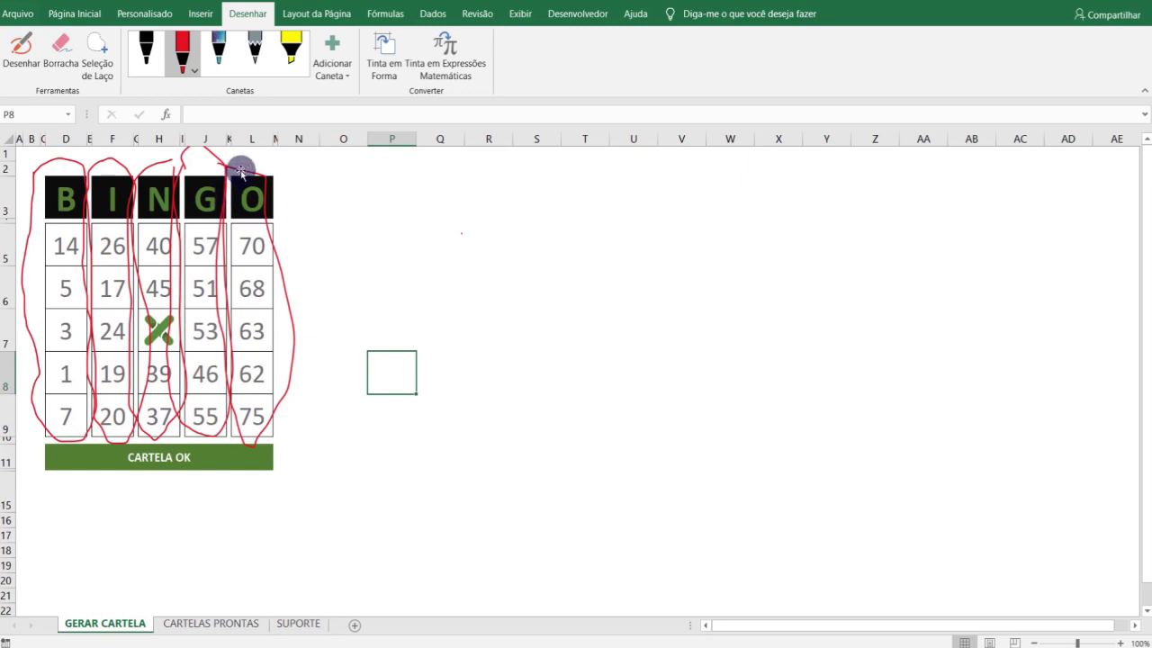
# Step: Delete each red ink loop, from the O column back to the B column
pyautogui.click(241, 171)
pyautogui.press('Delete')
pyautogui.click(159, 159)
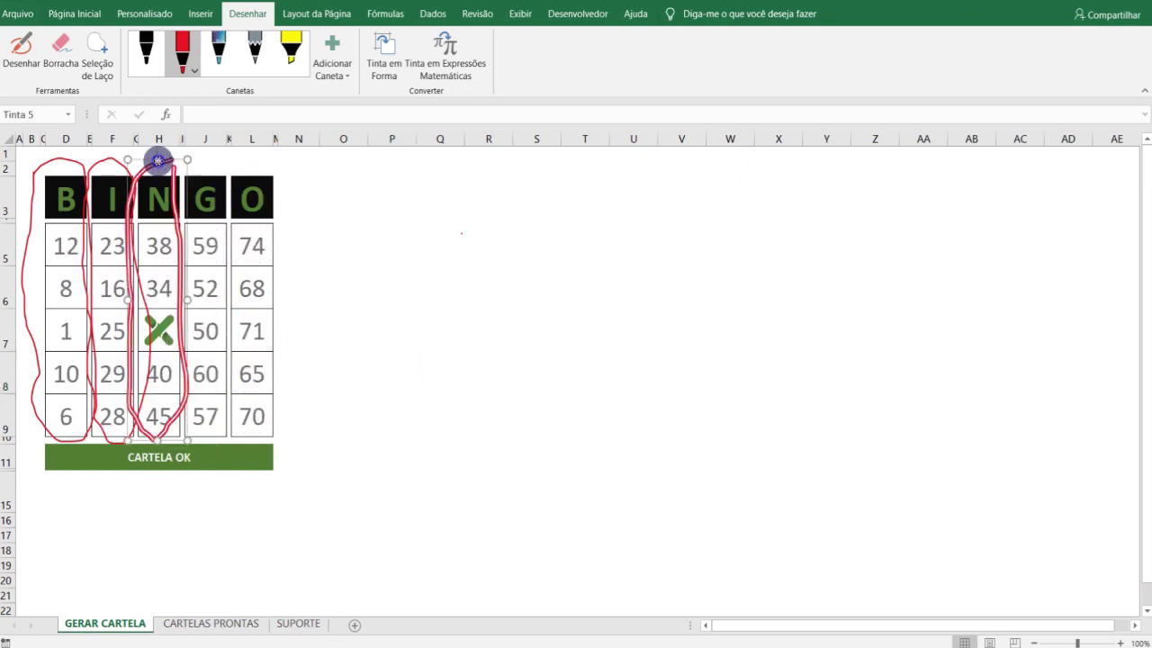
pyautogui.press('Delete')
pyautogui.click(101, 165)
pyautogui.press('Delete')
pyautogui.click(80, 162)
pyautogui.press('Delete')
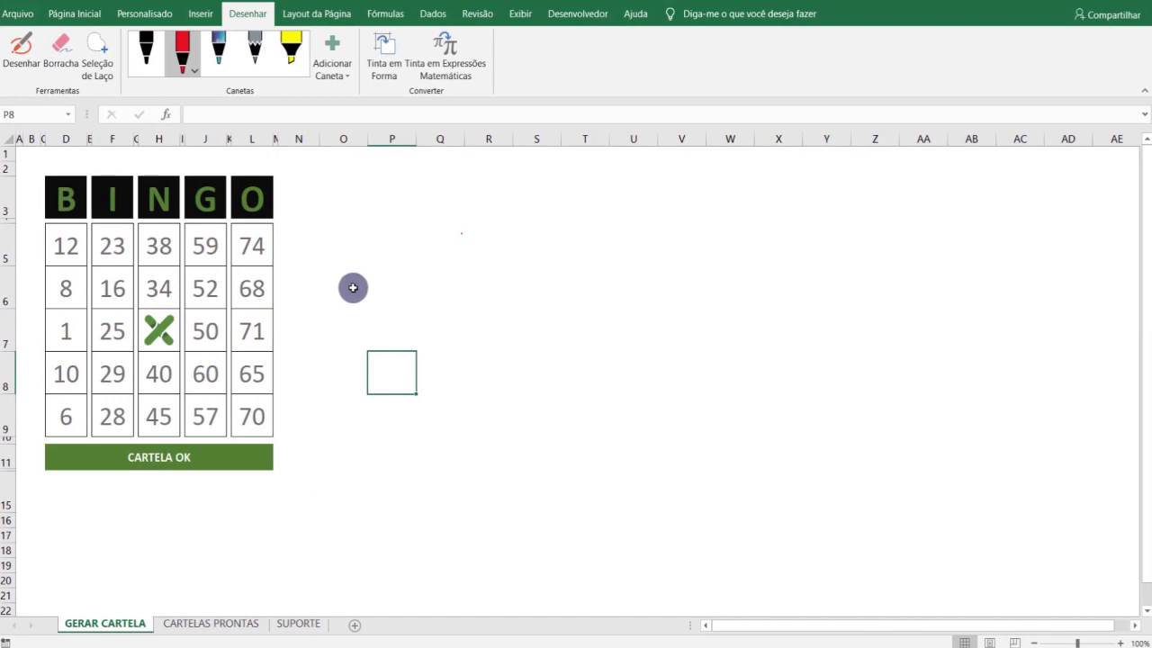
# Step: Unhide rows 11–17 below the card and view the SE formula in the CARTELA OK cell
pyautogui.moveTo(7, 459); pyautogui.dragTo(9, 533)
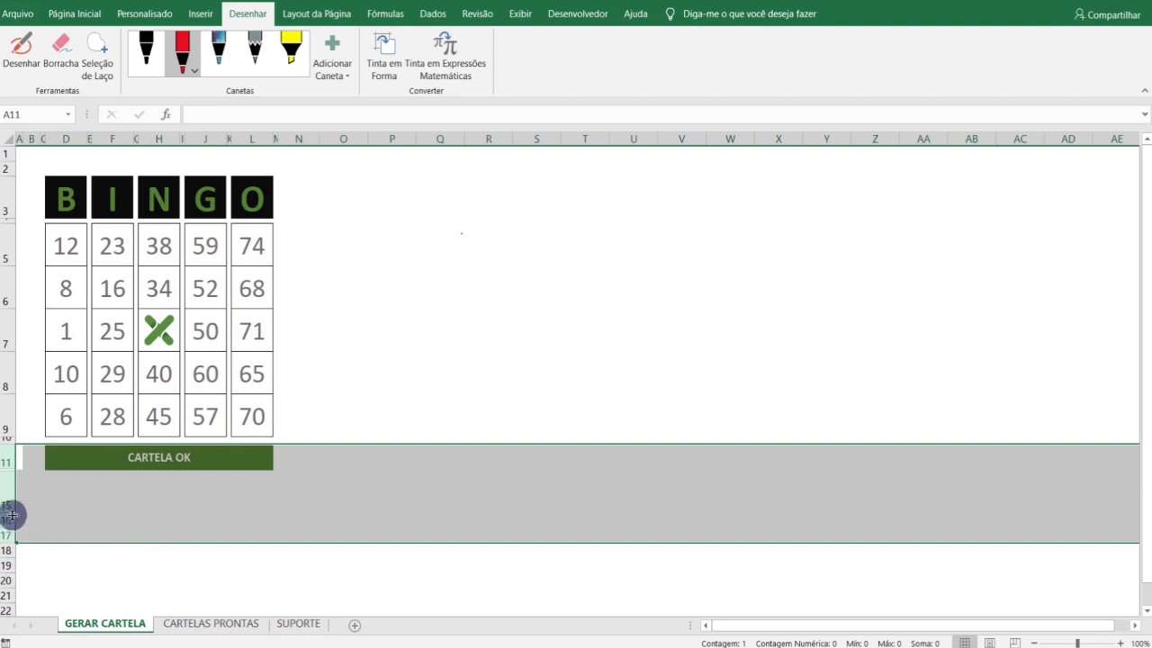
pyautogui.rightClick(10, 515)
pyautogui.click(45, 490)
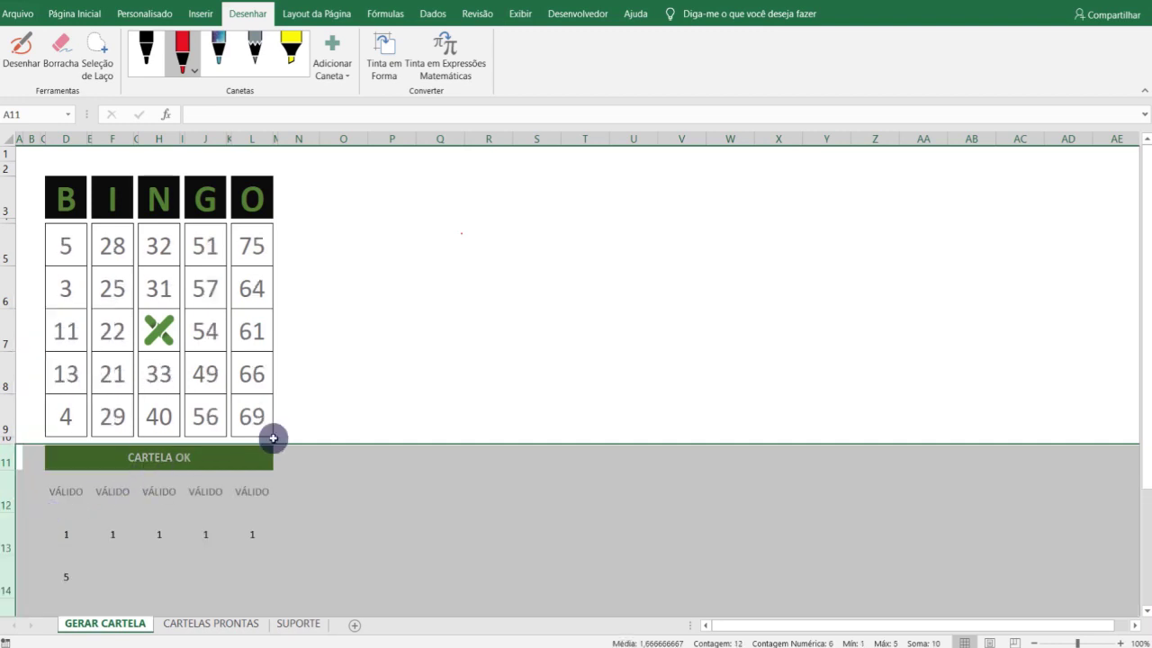
pyautogui.click(394, 385)
pyautogui.scroll(-2, 270, 378)
pyautogui.scroll(1, 199, 404)
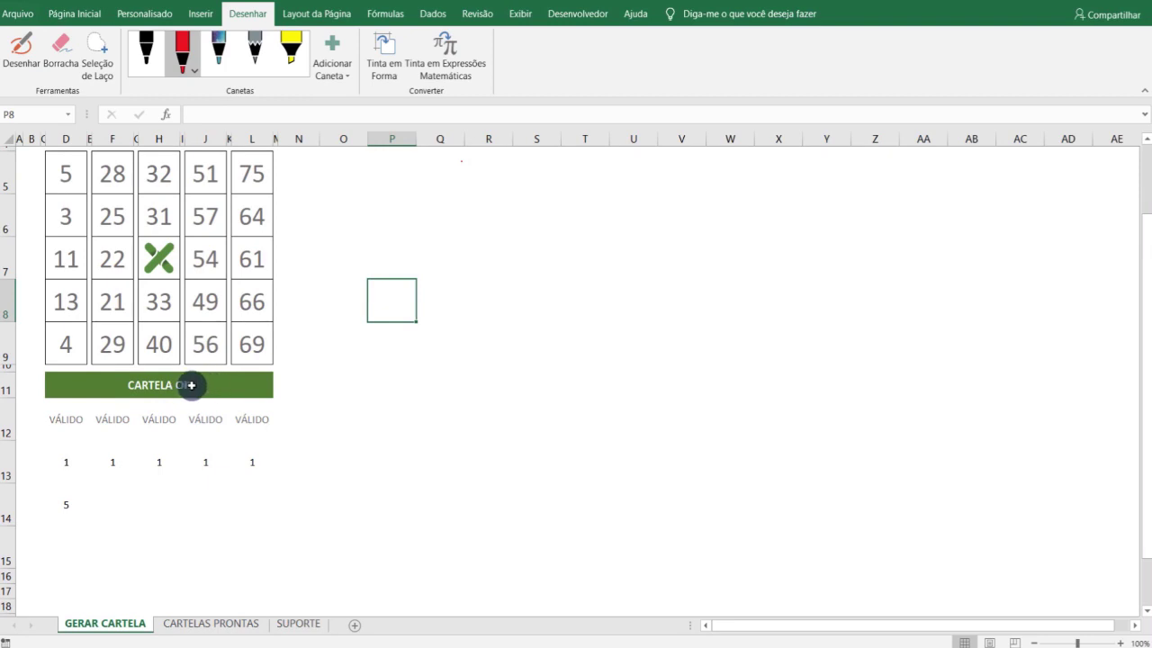
pyautogui.click(191, 385)
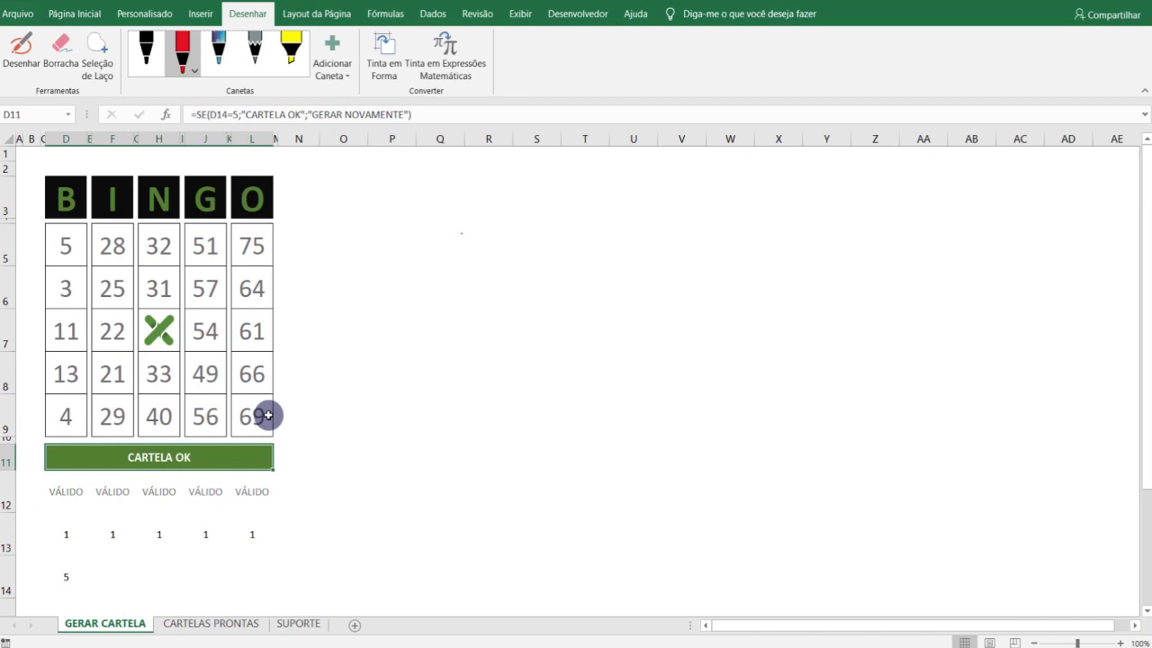
# Step: Review the D12 validation formula and enlarge the formula bar to two lines
pyautogui.click(69, 491)
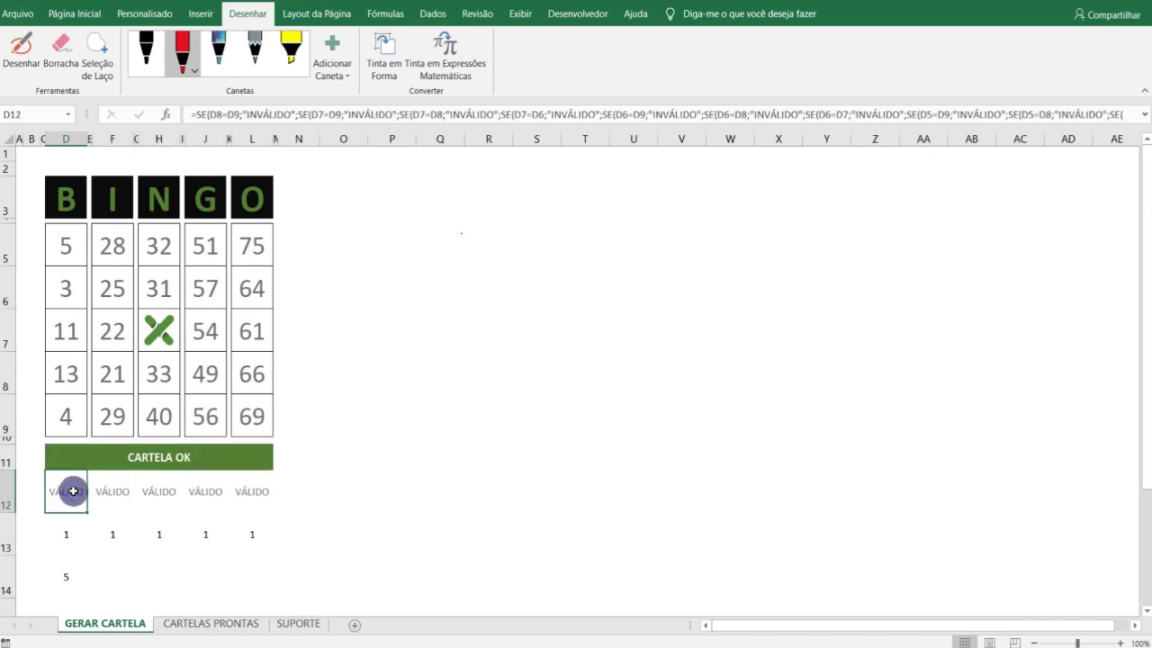
pyautogui.click(423, 125)
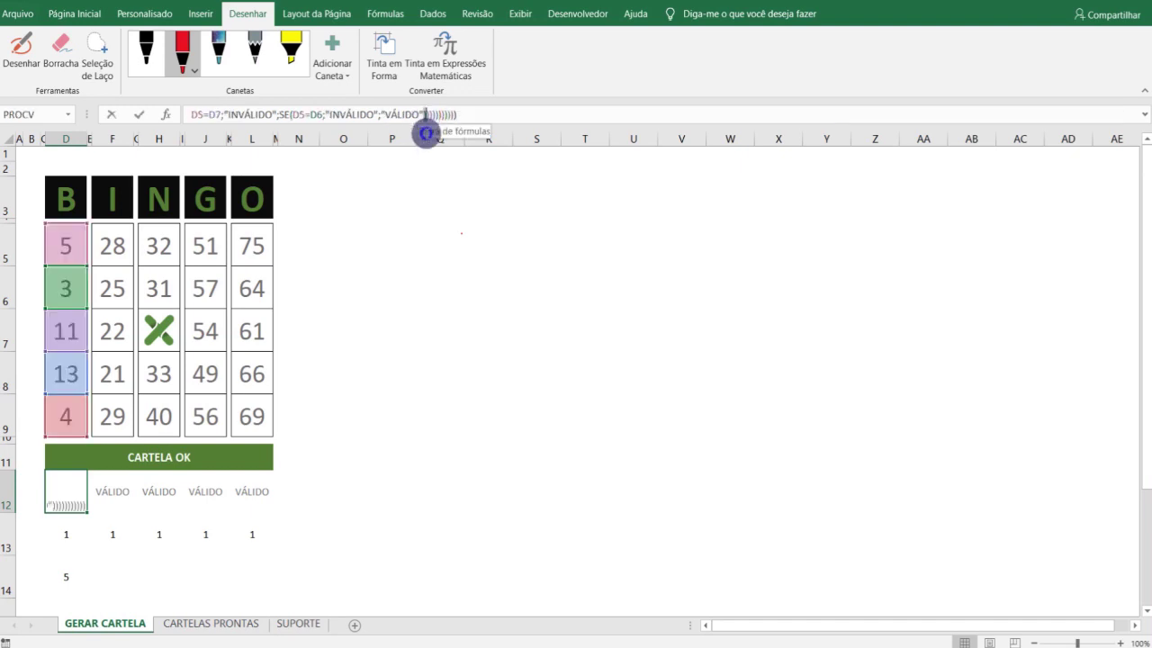
pyautogui.click(60, 490)
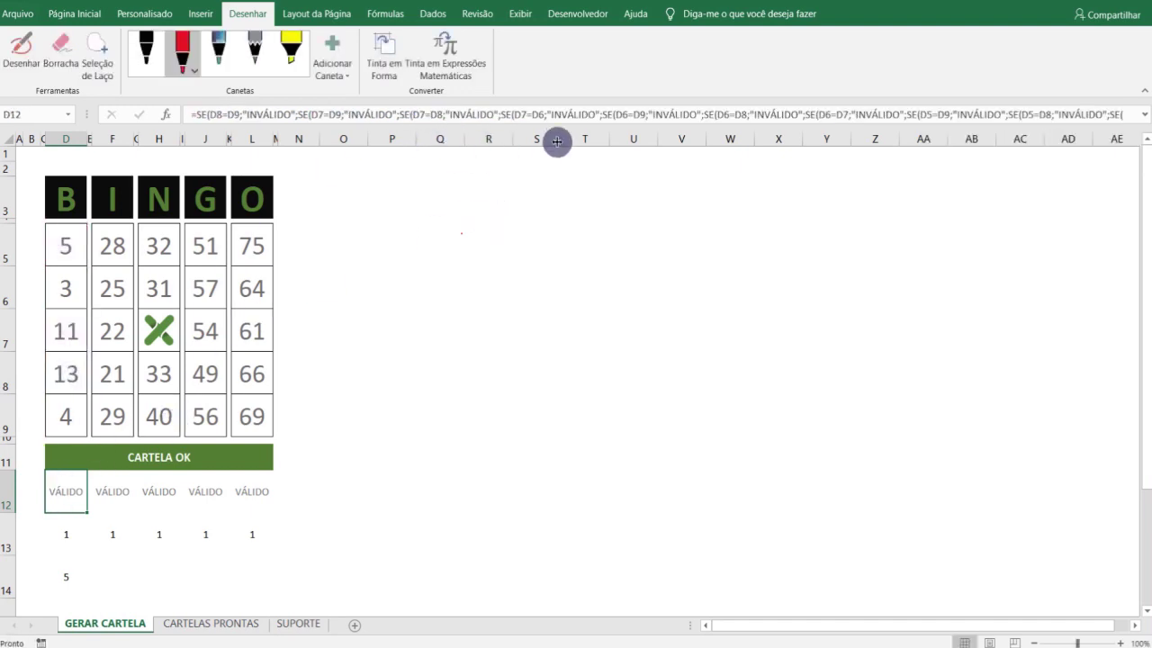
pyautogui.moveTo(549, 128)
pyautogui.mouseDown()
pyautogui.moveTo(551, 167)
pyautogui.moveTo(532, 150)
pyautogui.mouseUp()
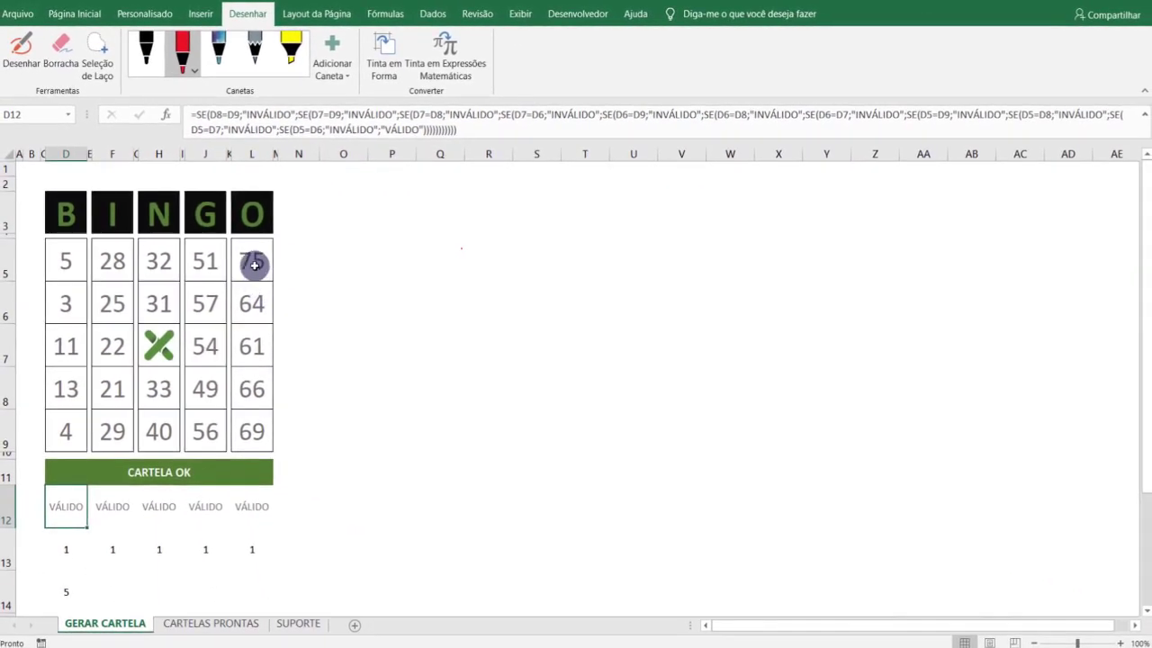
# Step: Inspect the formulas in cells L5, L6 and L7
pyautogui.click(254, 262)
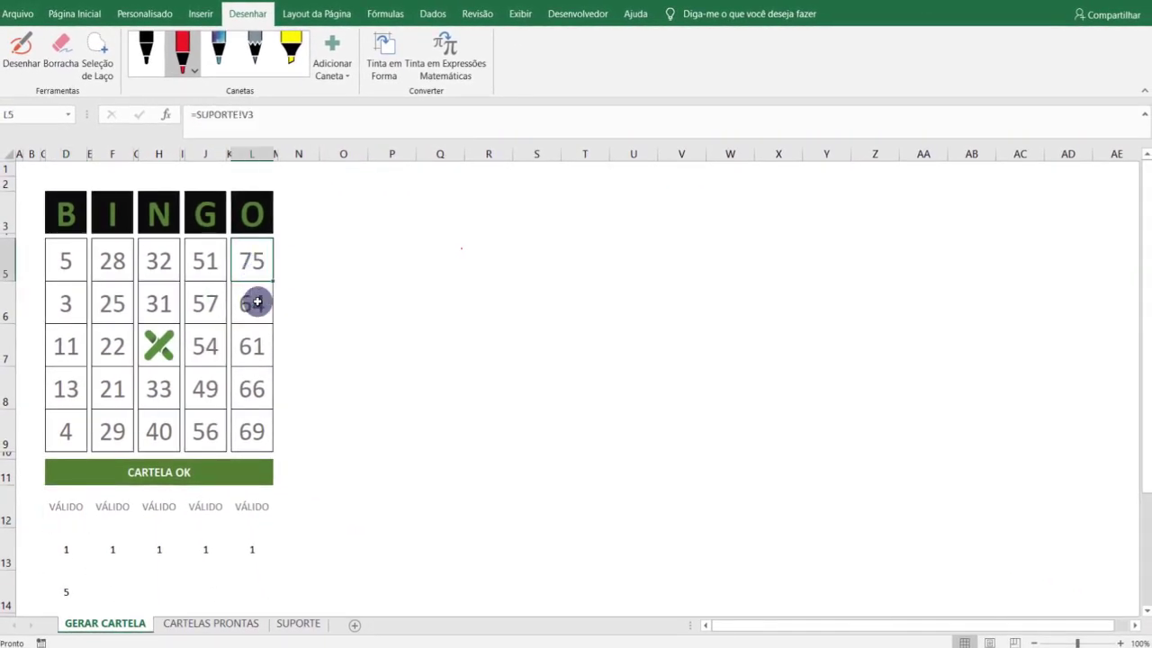
pyautogui.click(256, 304)
pyautogui.click(255, 341)
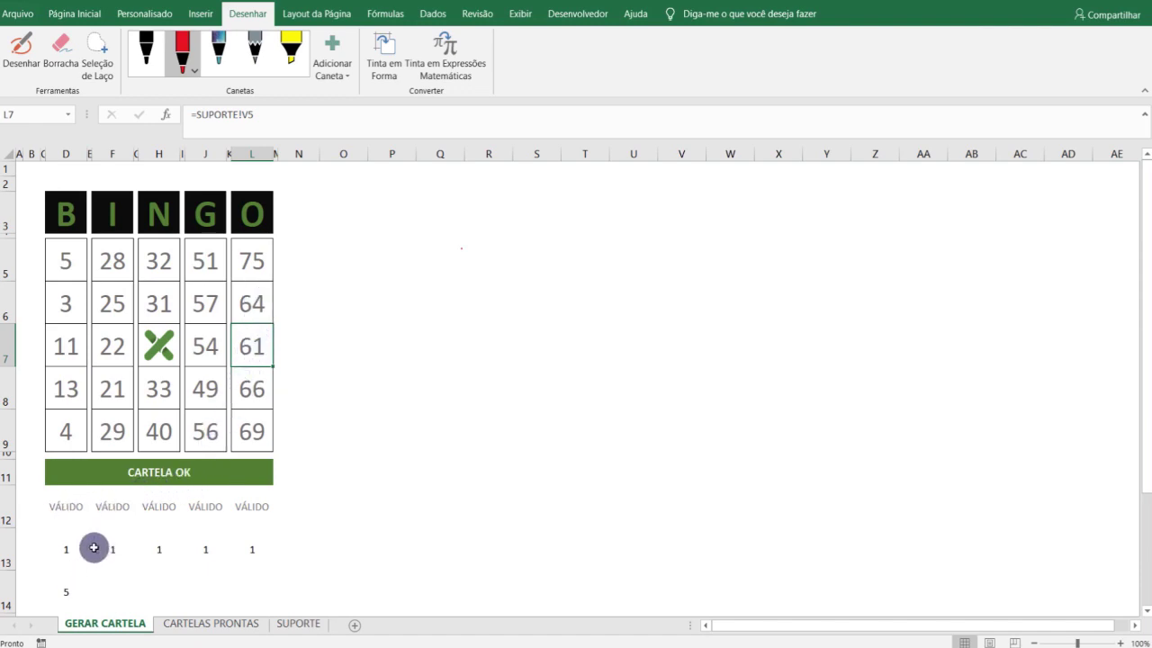
pyautogui.scroll(-2, 110, 521)
pyautogui.scroll(2, 94, 510)
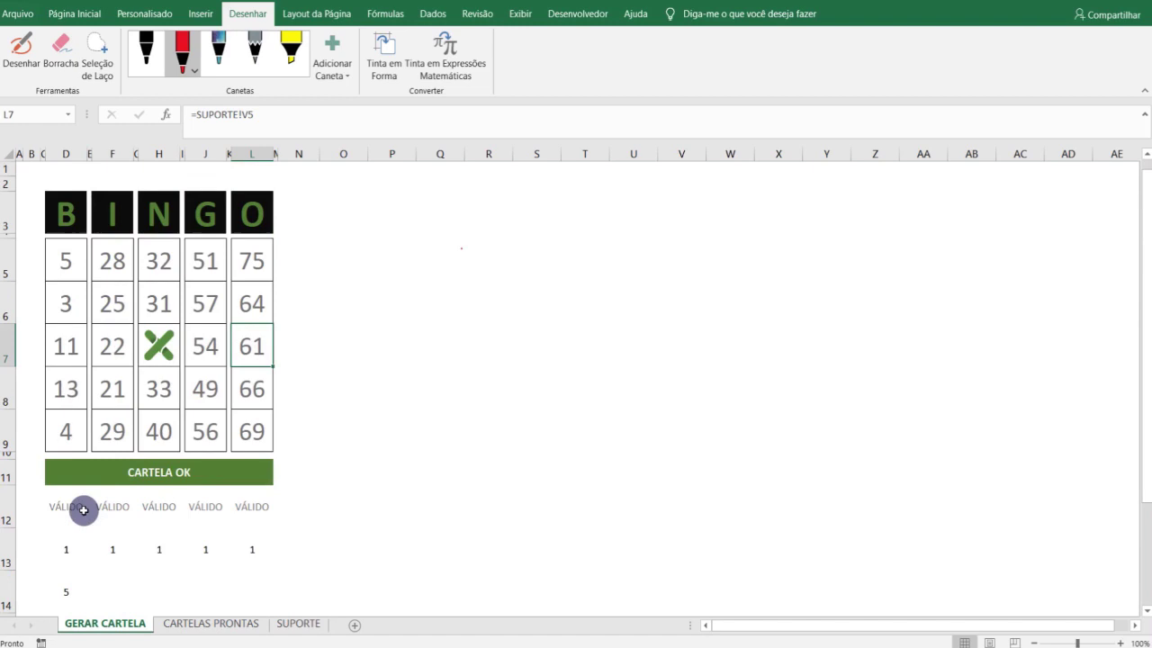
# Step: Review the D12 check, the D13:L13 1/0 flags and the D14 sum totalling 5
pyautogui.click(63, 591)
pyautogui.click(59, 554)
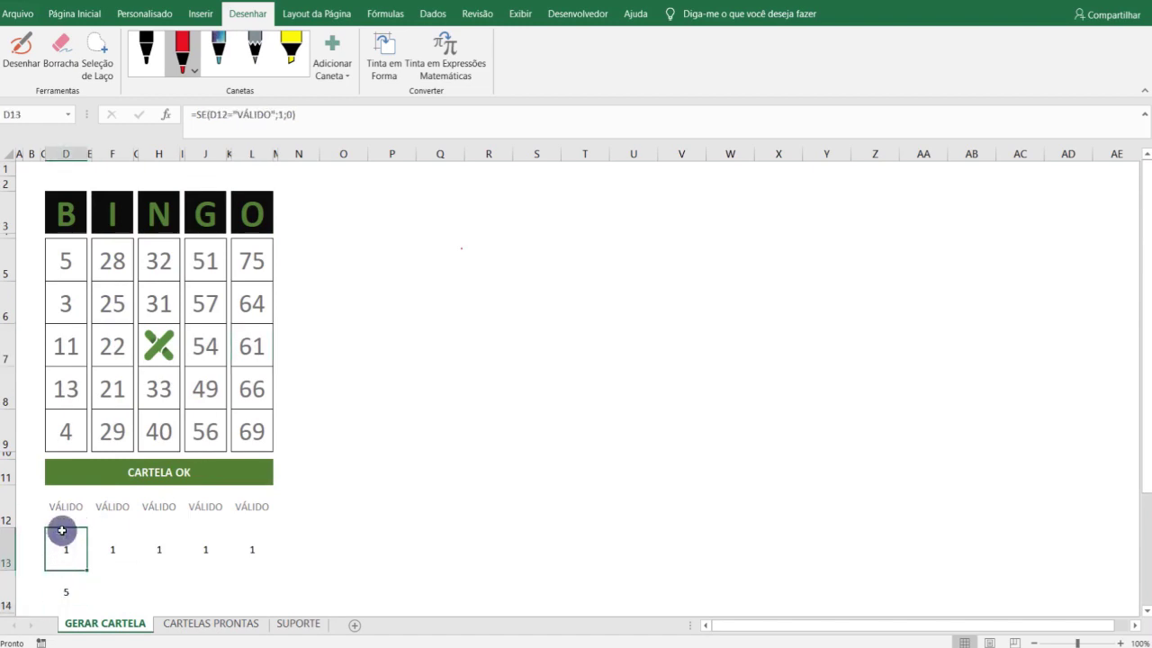
pyautogui.click(69, 501)
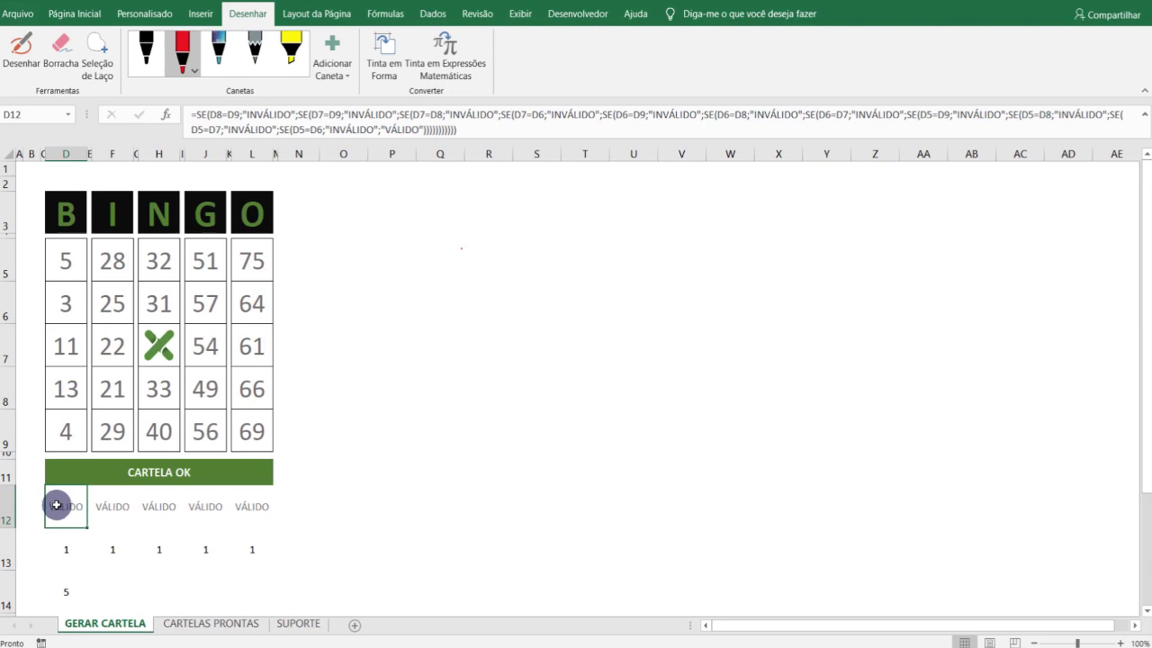
pyautogui.click(62, 550)
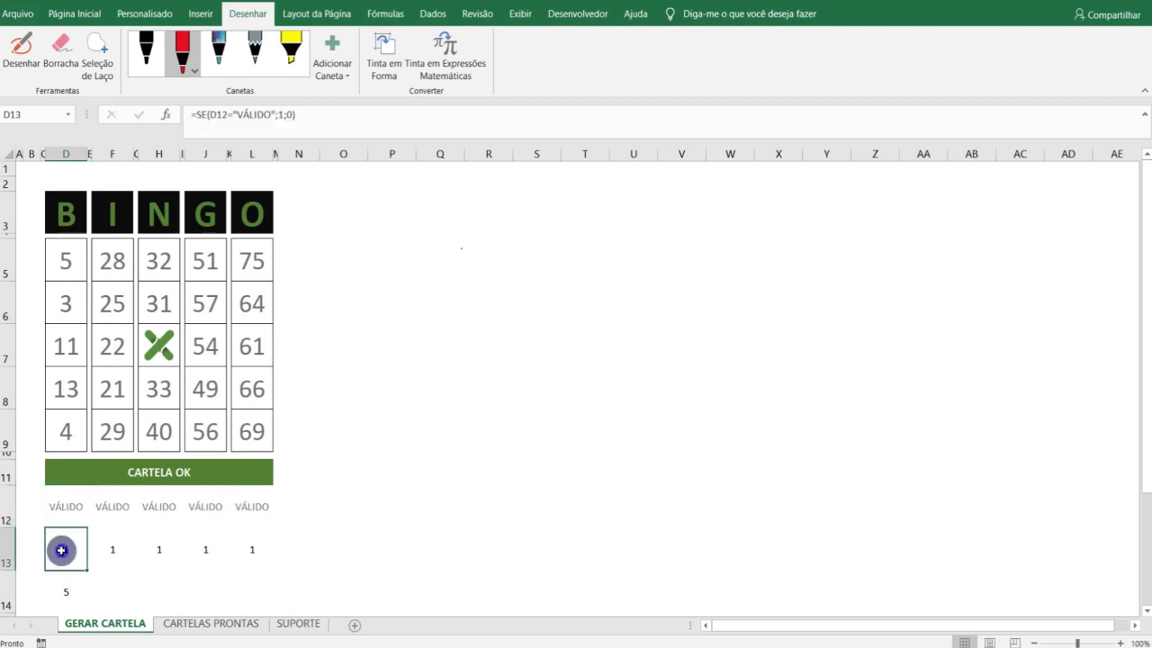
pyautogui.moveTo(68, 547); pyautogui.dragTo(248, 546)
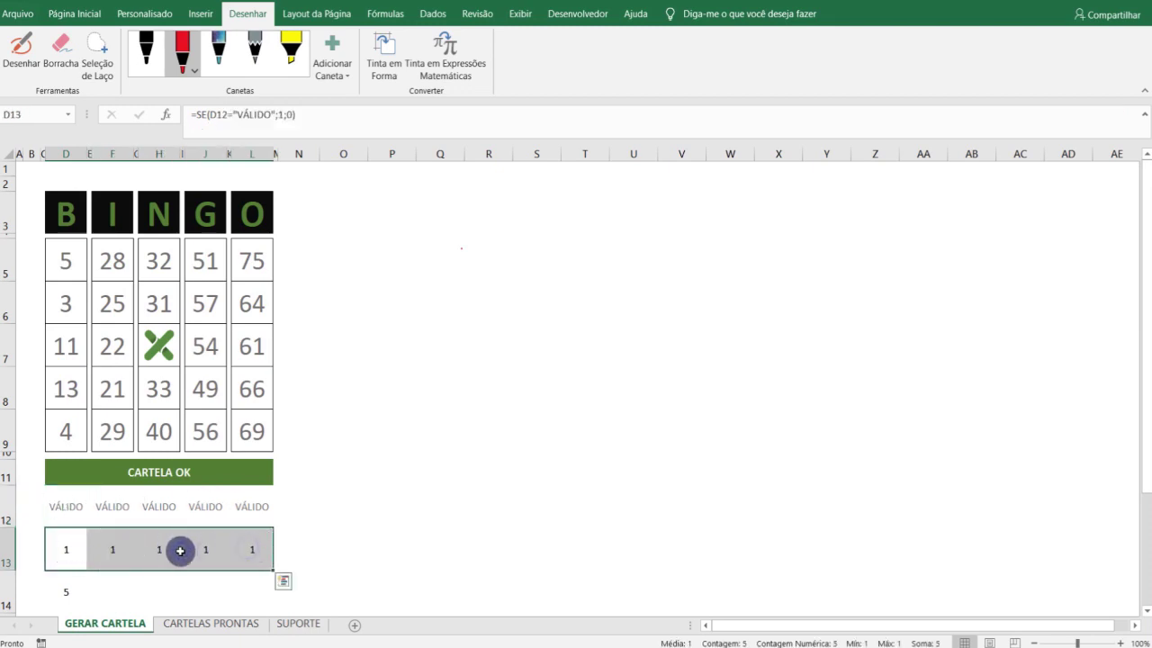
pyautogui.click(63, 587)
pyautogui.scroll(-1, 134, 522)
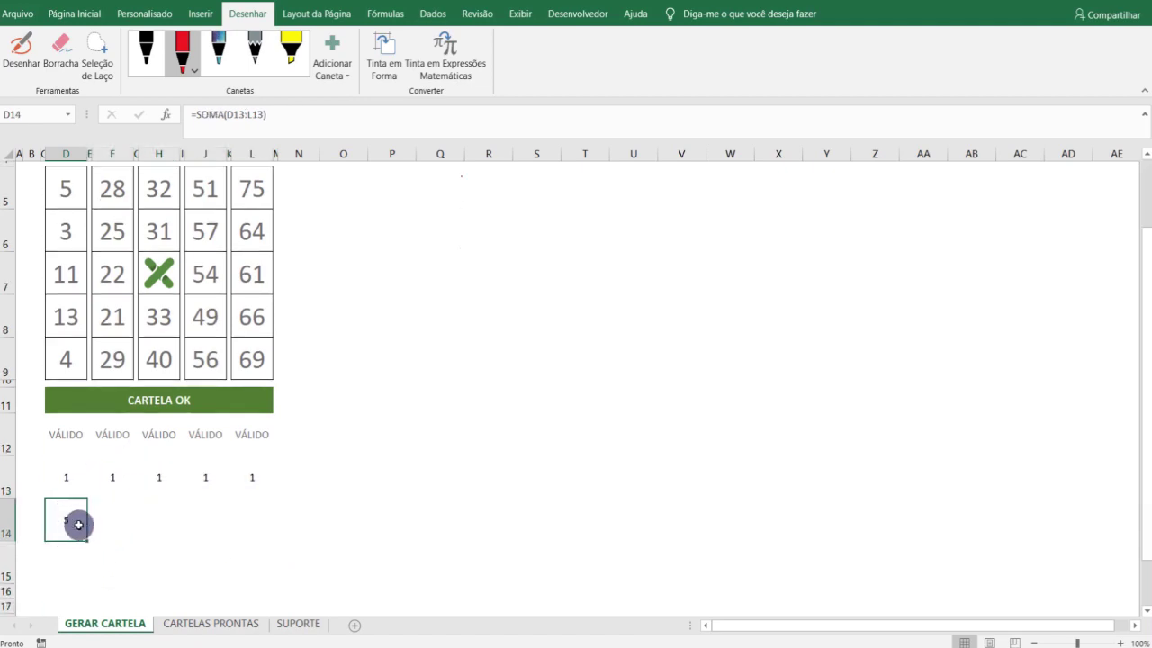
pyautogui.scroll(1, 81, 531)
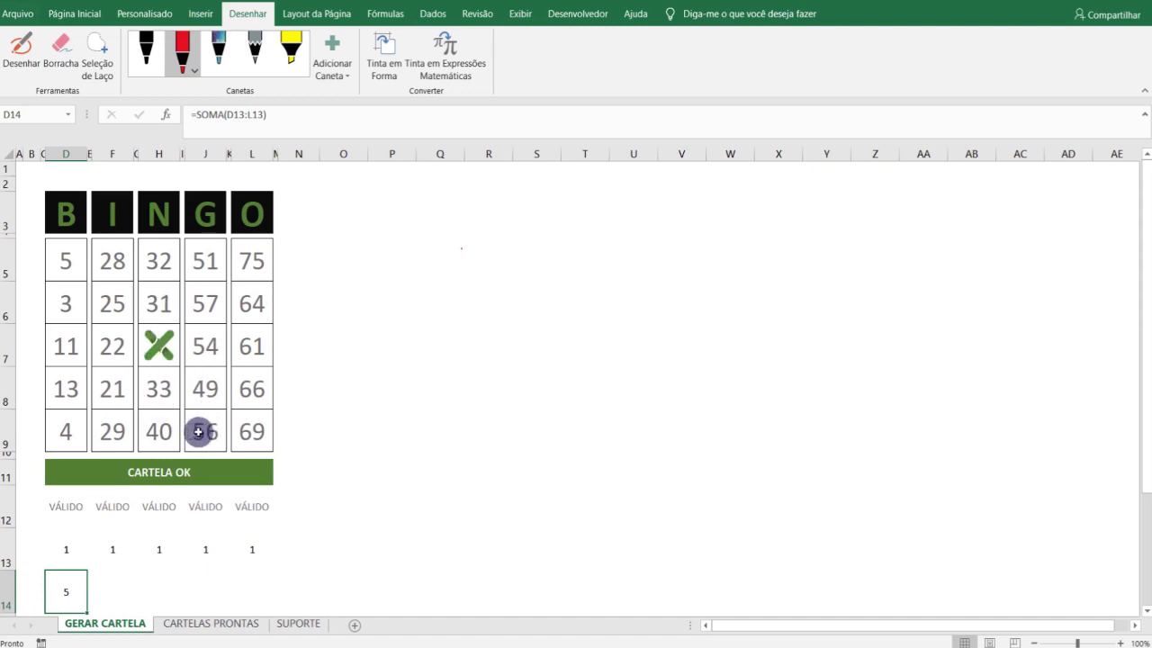
pyautogui.click(428, 389)
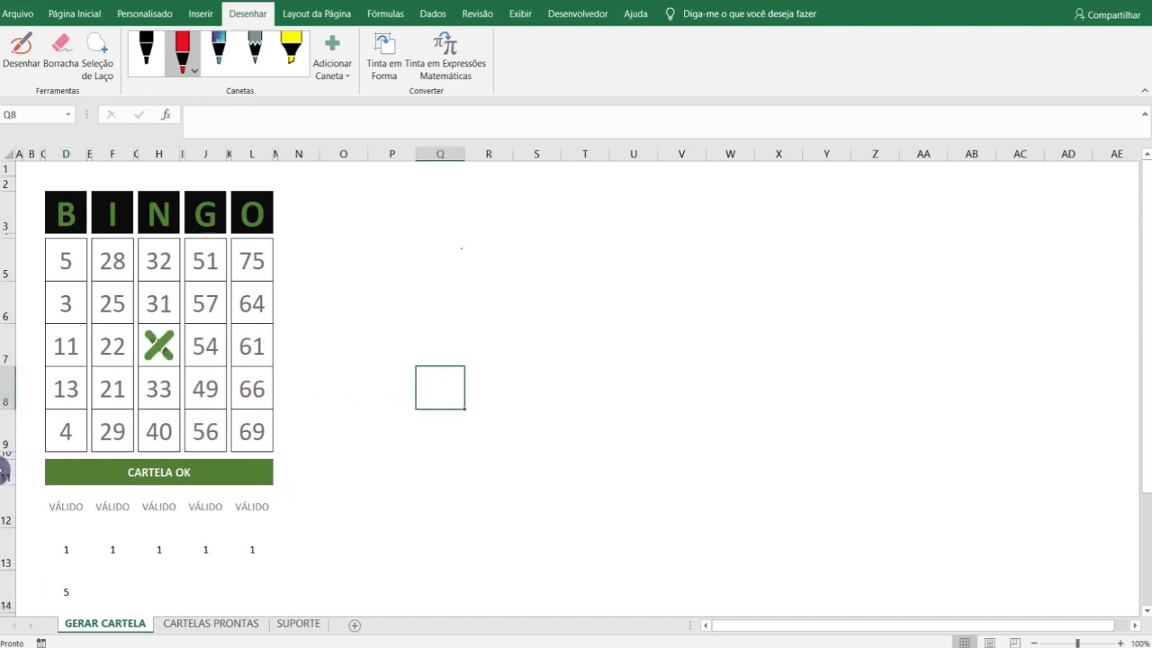
# Step: Hide helper rows 12–14 beneath the card using Ocultar
pyautogui.moveTo(5, 502); pyautogui.dragTo(5, 585)
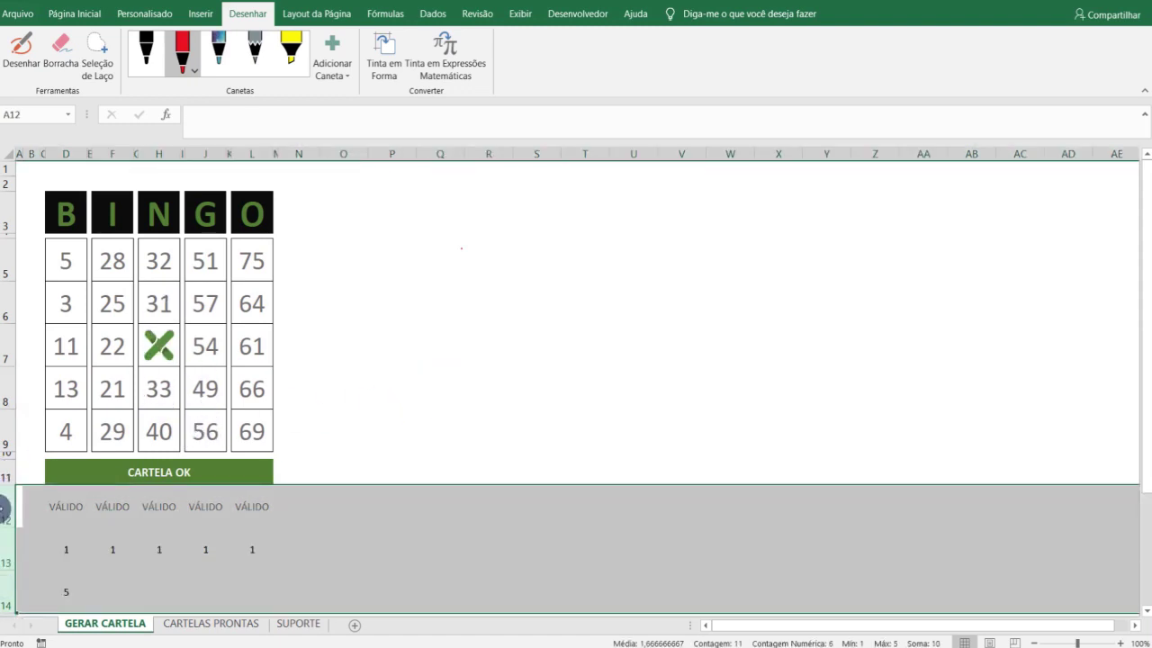
pyautogui.moveTo(9, 509); pyautogui.dragTo(9, 519)
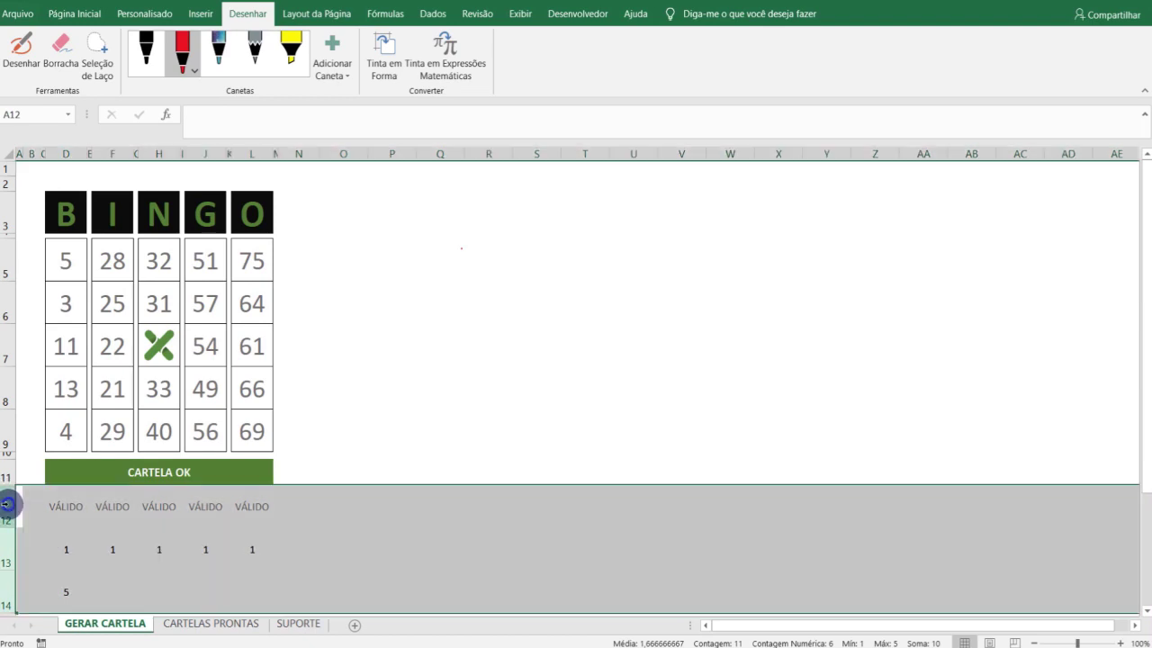
pyautogui.rightClick(9, 519)
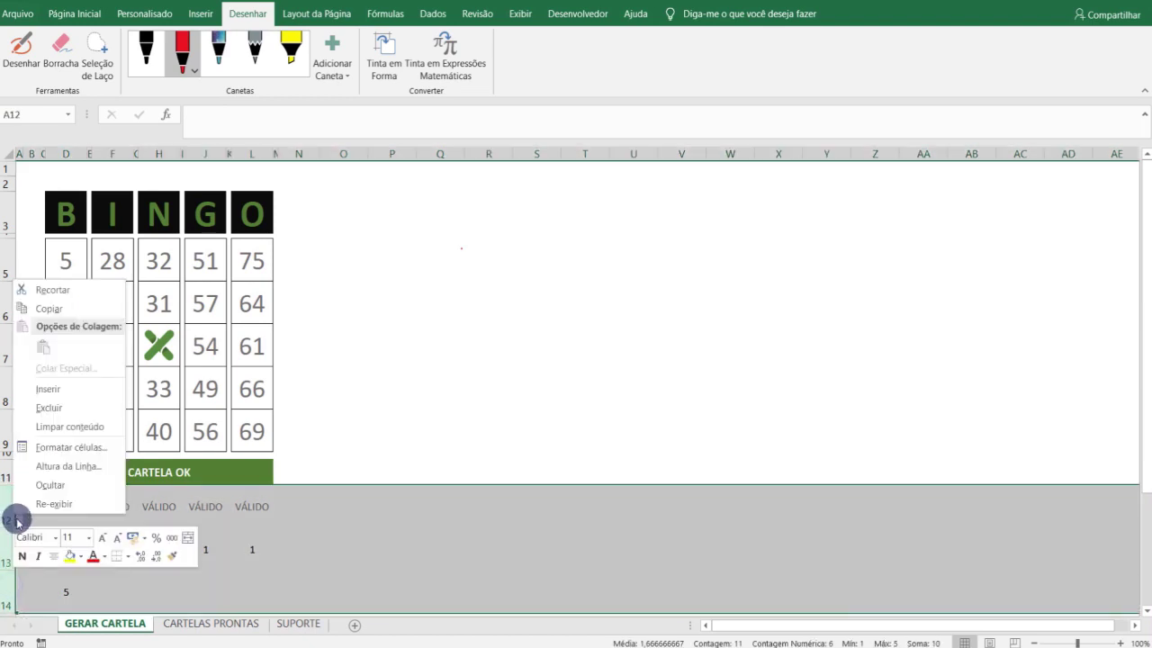
pyautogui.click(41, 486)
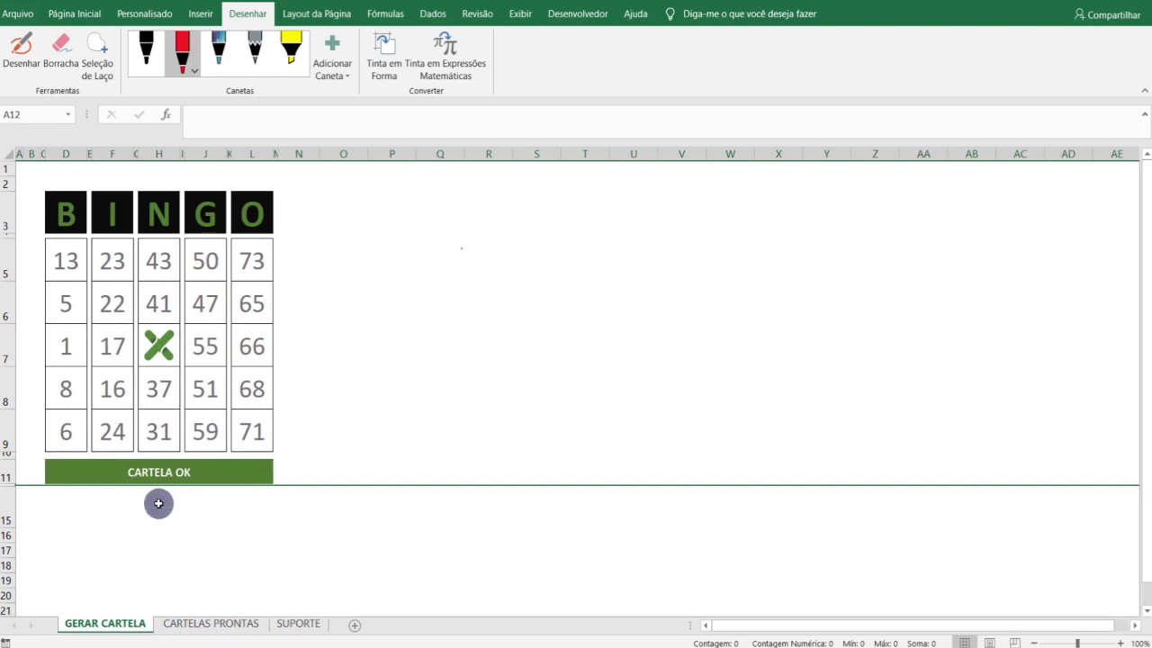
pyautogui.click(347, 421)
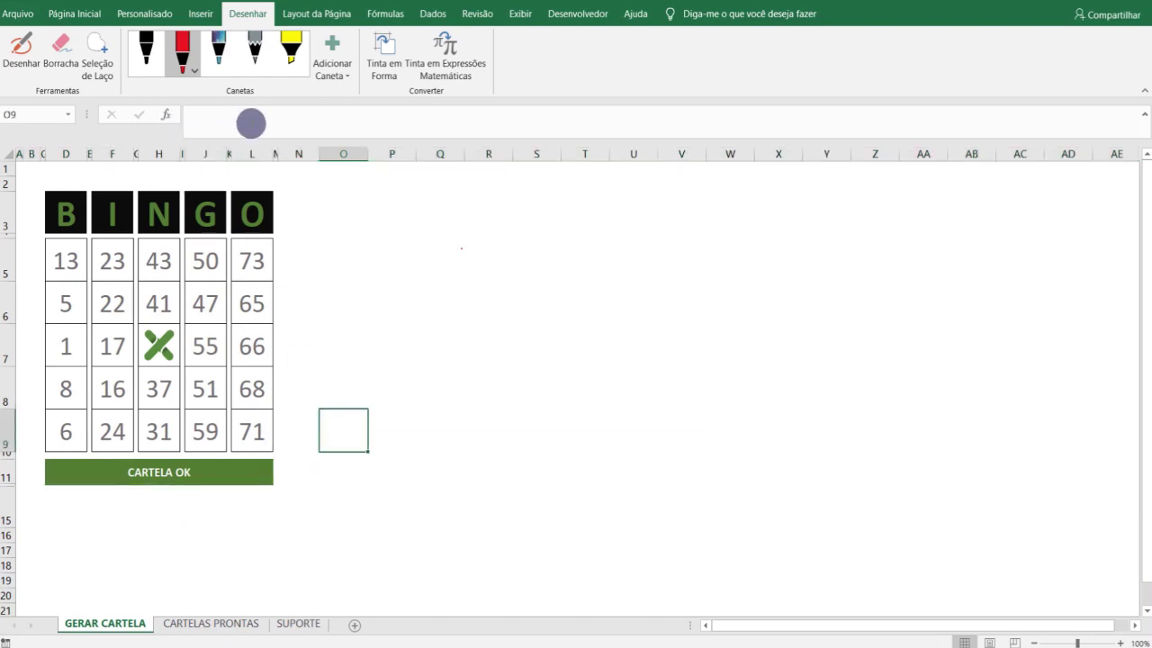
# Step: Regenerate the bingo card repeatedly with Calcular Agora on the Fórmulas tab
pyautogui.click(387, 15)
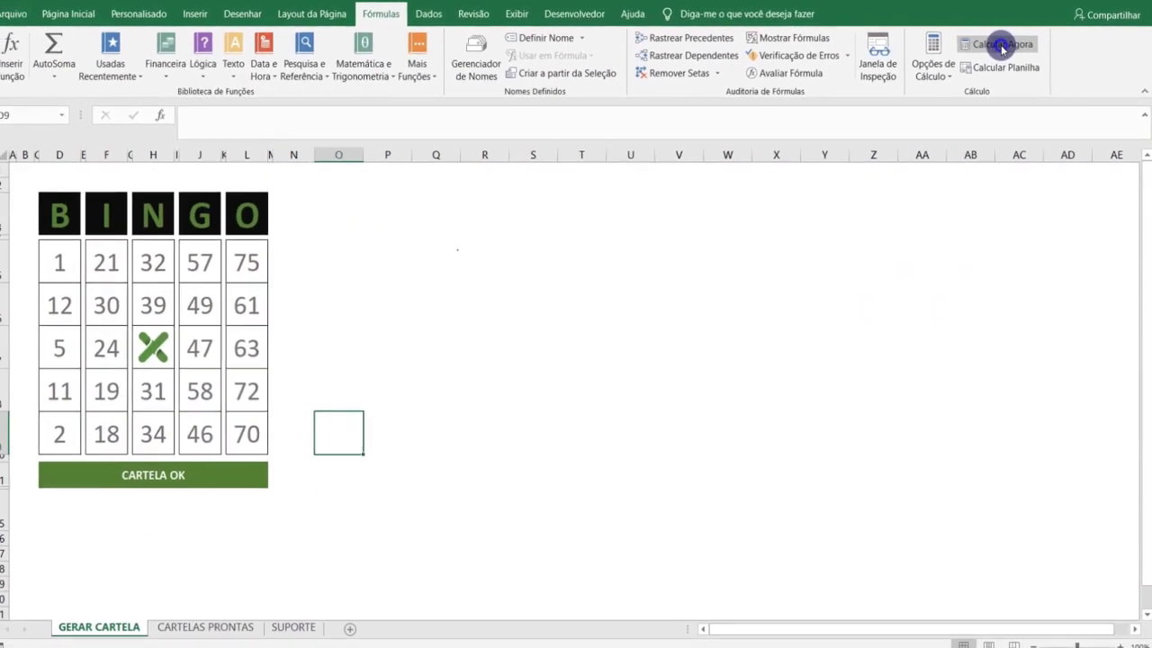
pyautogui.click(1001, 44)
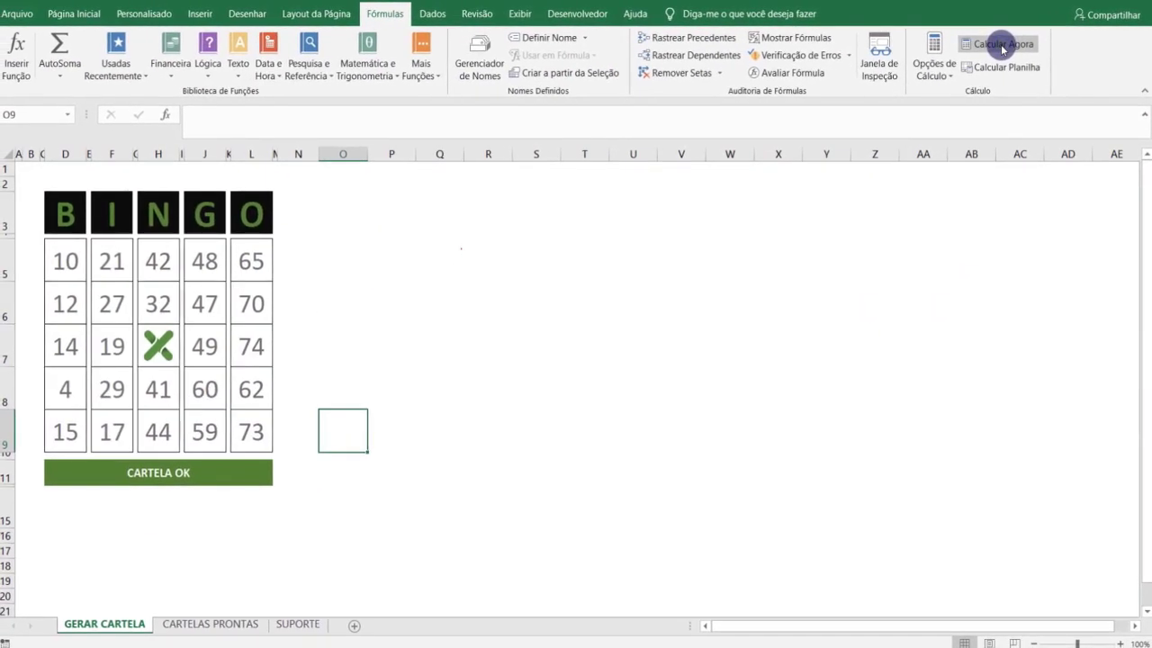
pyautogui.click(1000, 44)
pyautogui.click(1000, 44)
pyautogui.click(1000, 44)
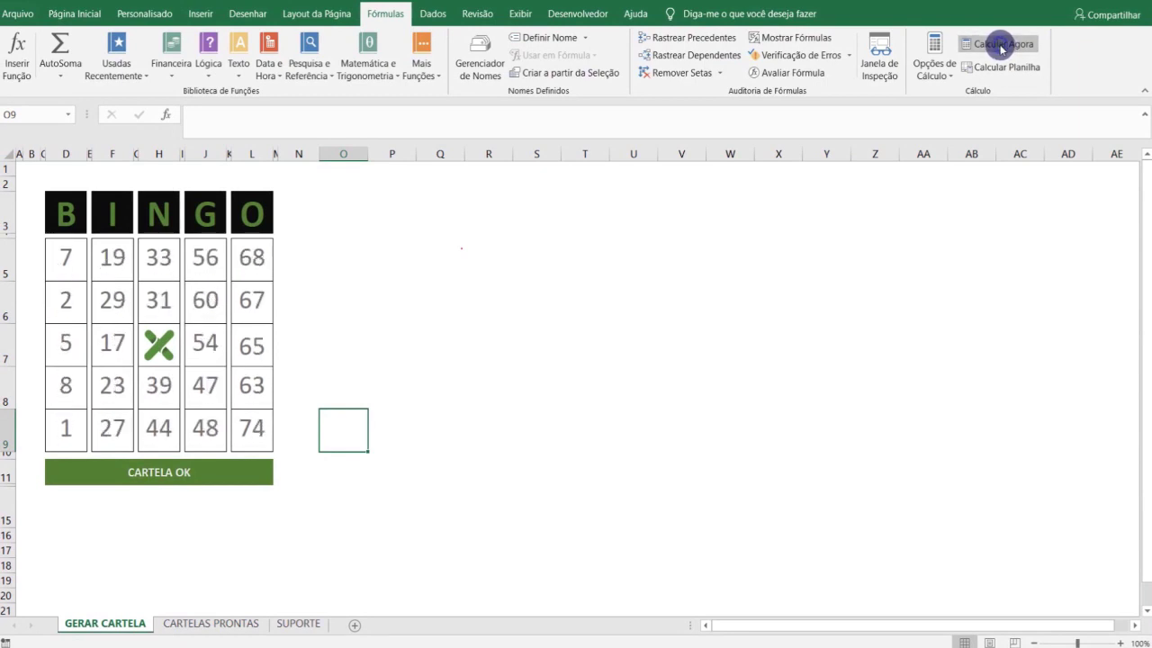
pyautogui.click(1000, 44)
pyautogui.click(1001, 44)
pyautogui.click(1001, 44)
pyautogui.click(1001, 44)
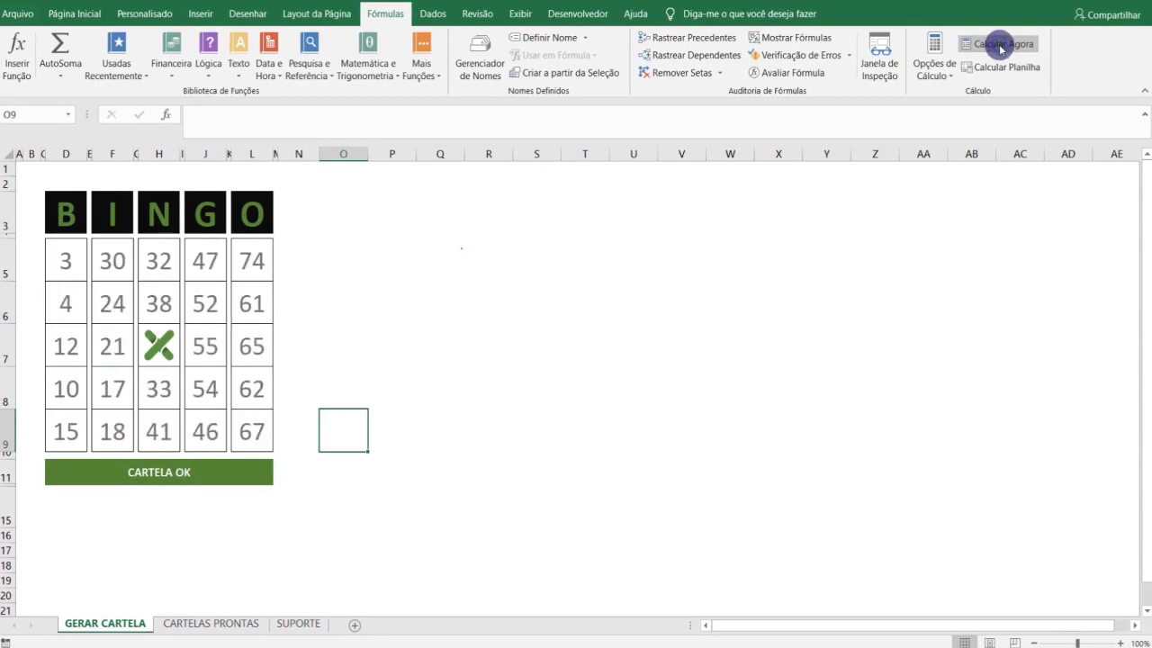
pyautogui.click(1001, 44)
pyautogui.click(999, 44)
pyautogui.click(1001, 44)
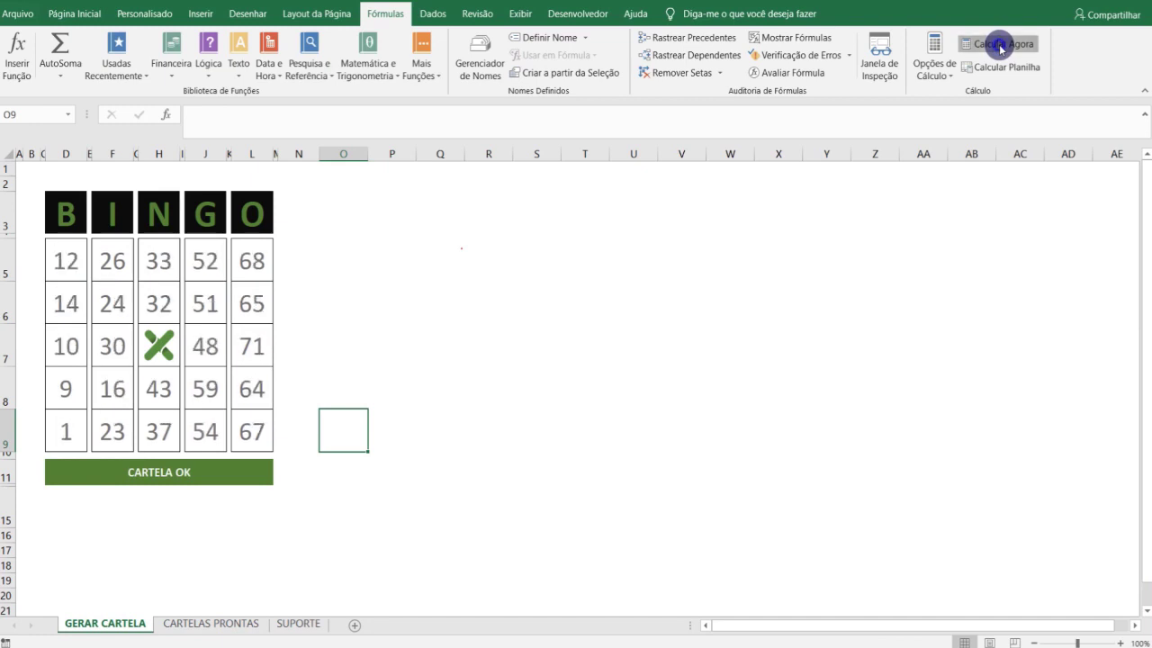
pyautogui.click(1001, 44)
pyautogui.click(1001, 44)
pyautogui.click(999, 44)
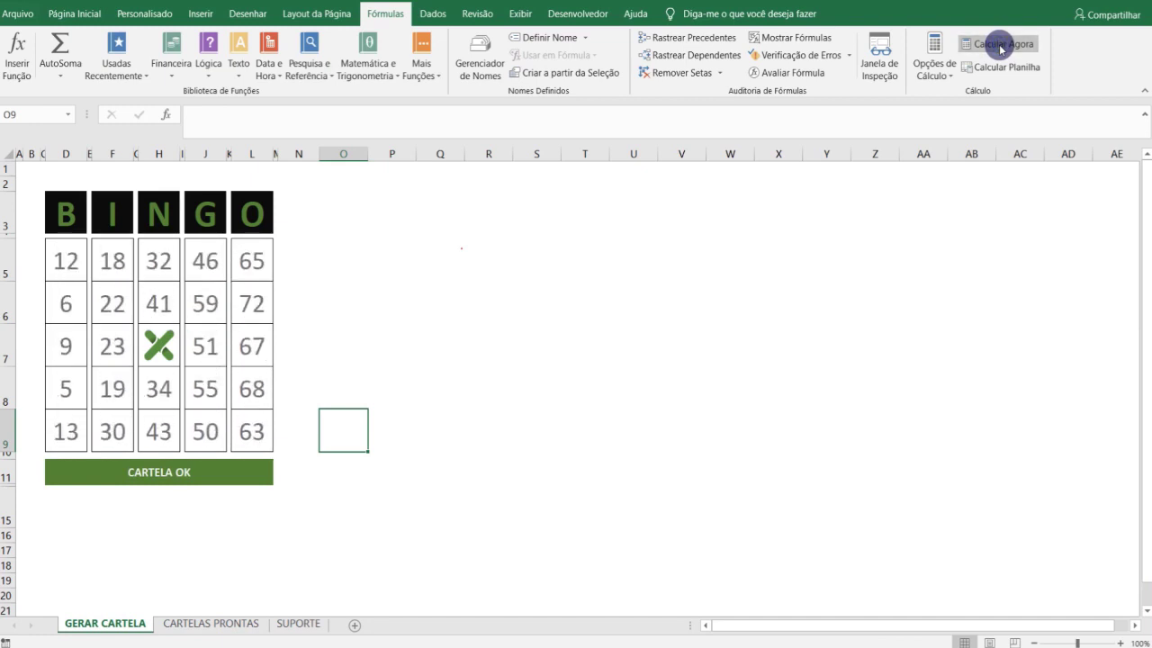
pyautogui.click(999, 44)
pyautogui.click(999, 44)
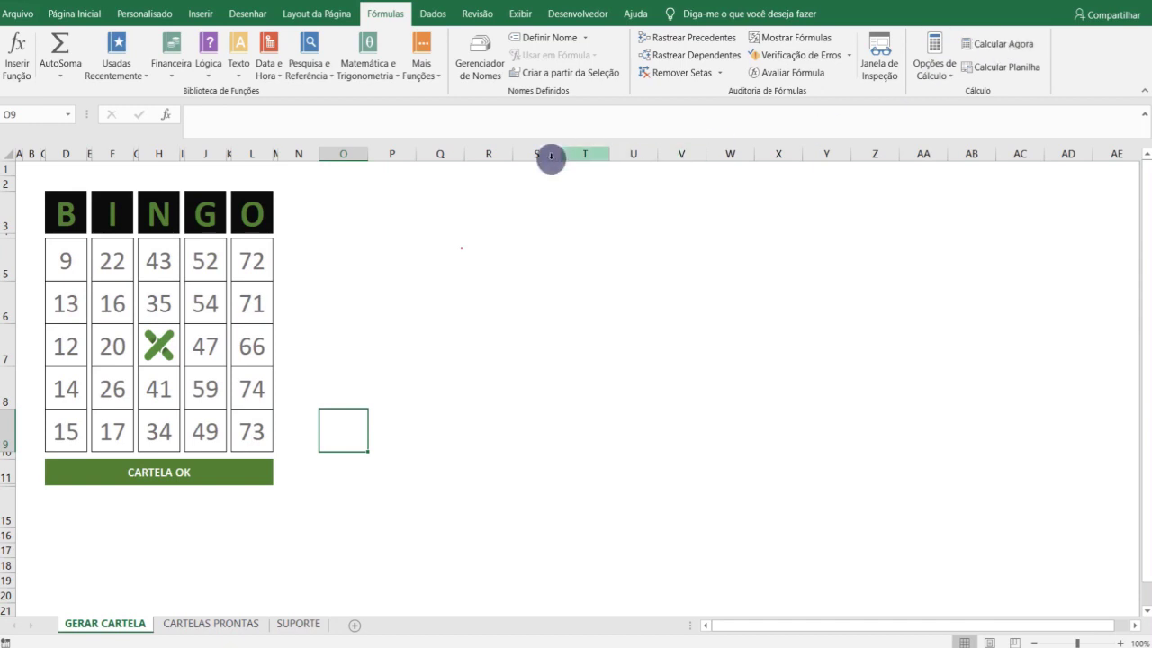
pyautogui.click(1009, 44)
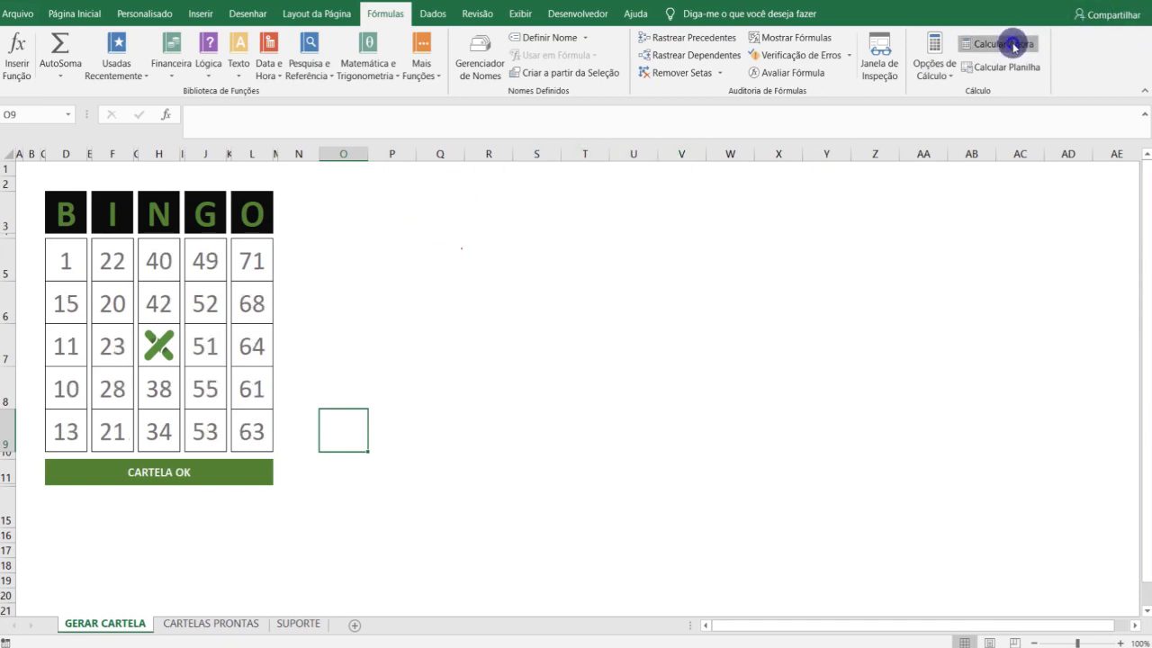
pyautogui.click(1012, 45)
pyautogui.click(1012, 44)
pyautogui.click(1013, 45)
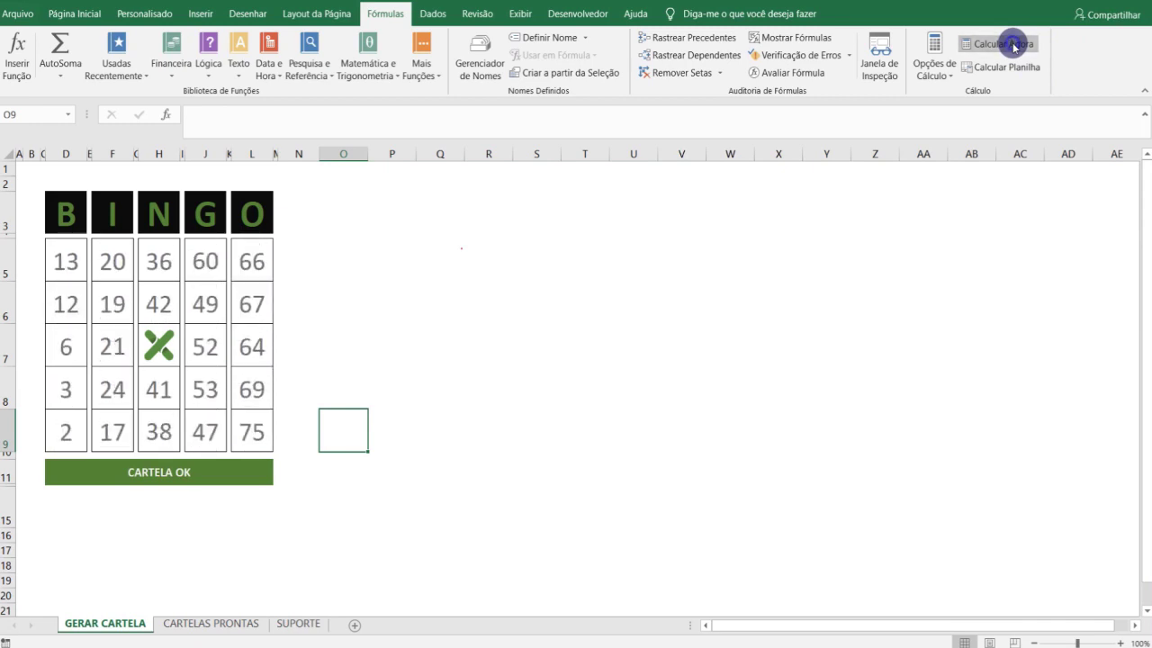
pyautogui.click(1012, 44)
pyautogui.click(1012, 44)
pyautogui.click(1012, 44)
pyautogui.click(1012, 44)
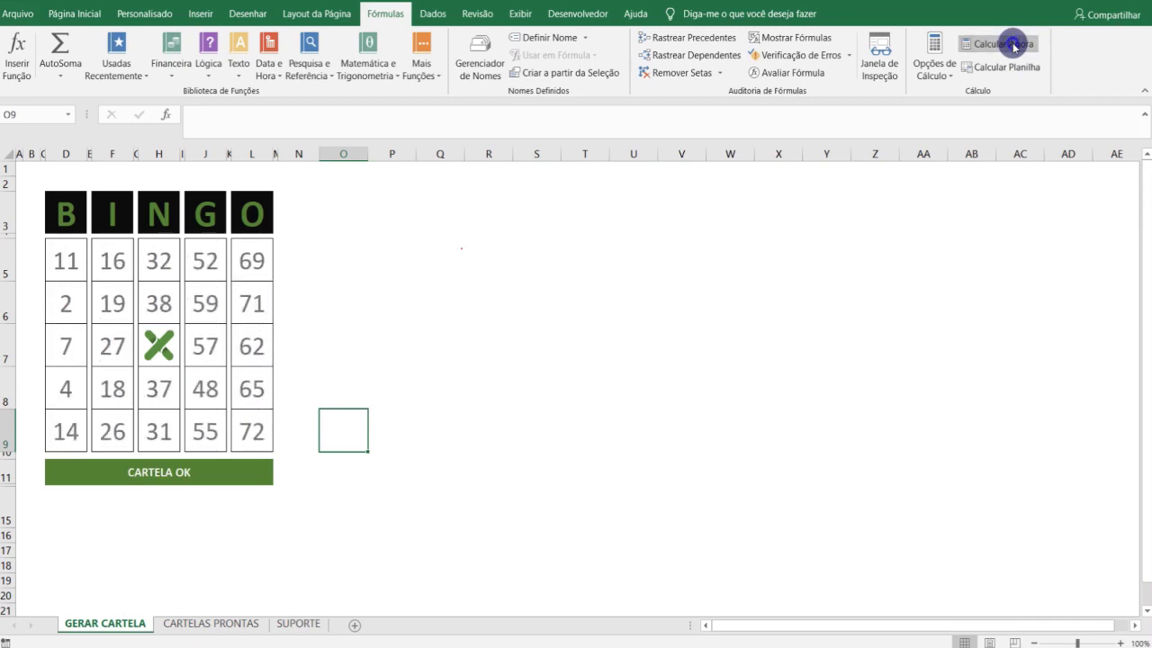
pyautogui.click(1012, 44)
pyautogui.click(1012, 44)
pyautogui.click(1012, 44)
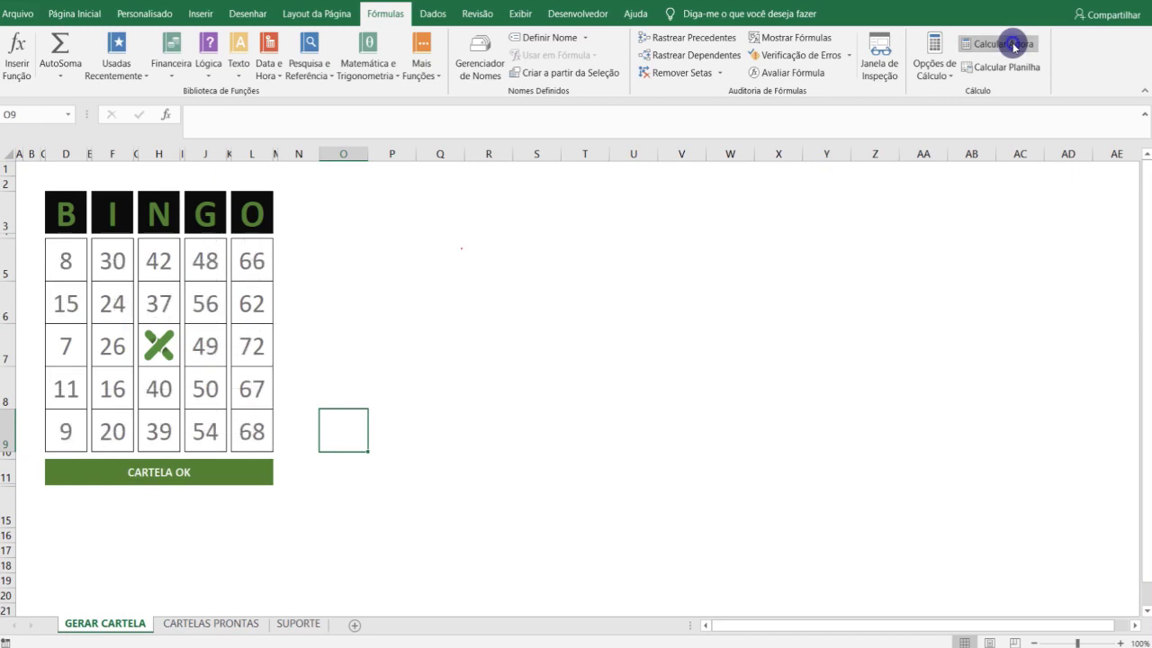
pyautogui.click(1013, 44)
# Step: Recalculate a few more cards, then display the CARTELAS PRONTAS sheet
pyautogui.click(336, 328)
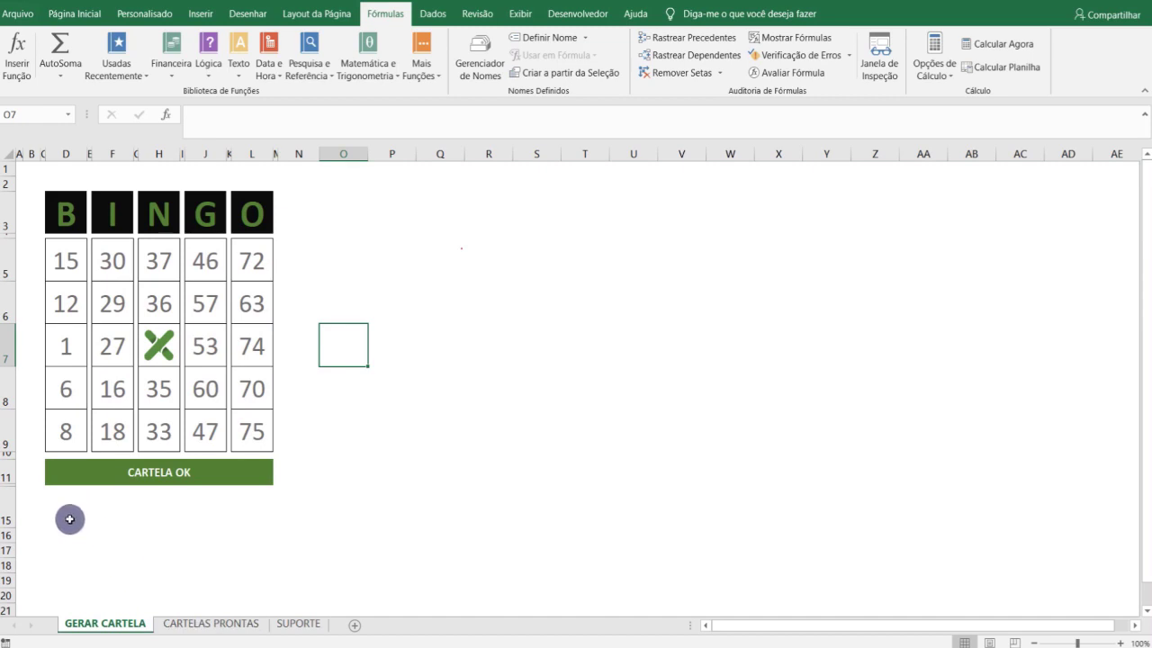
pyautogui.click(111, 521)
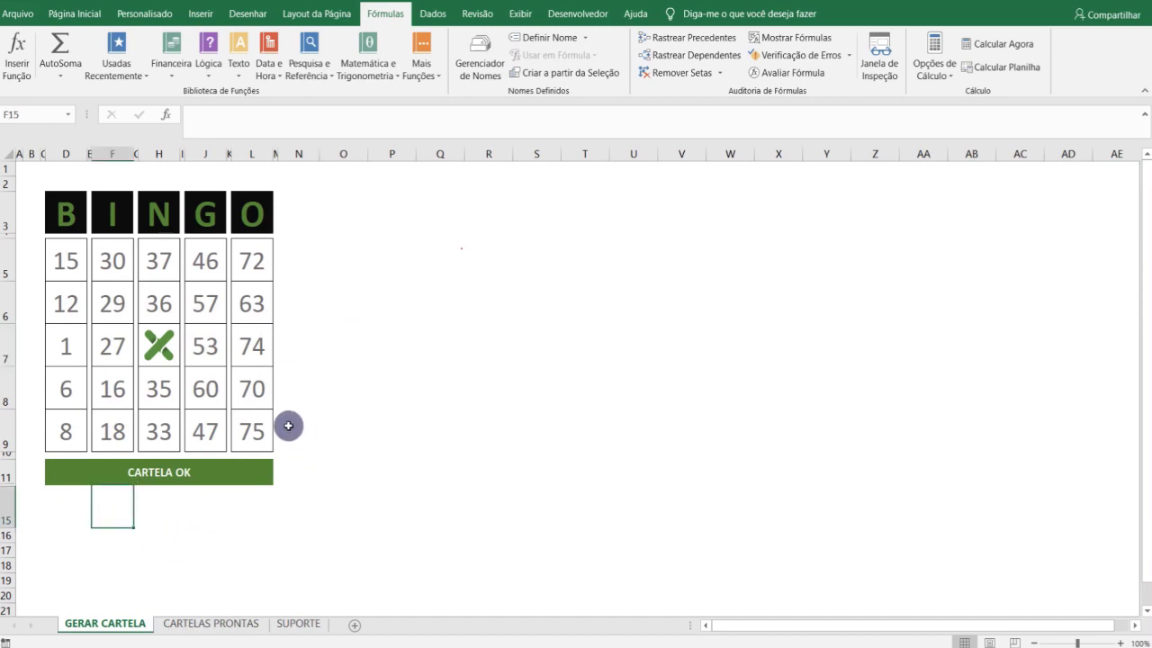
pyautogui.click(324, 404)
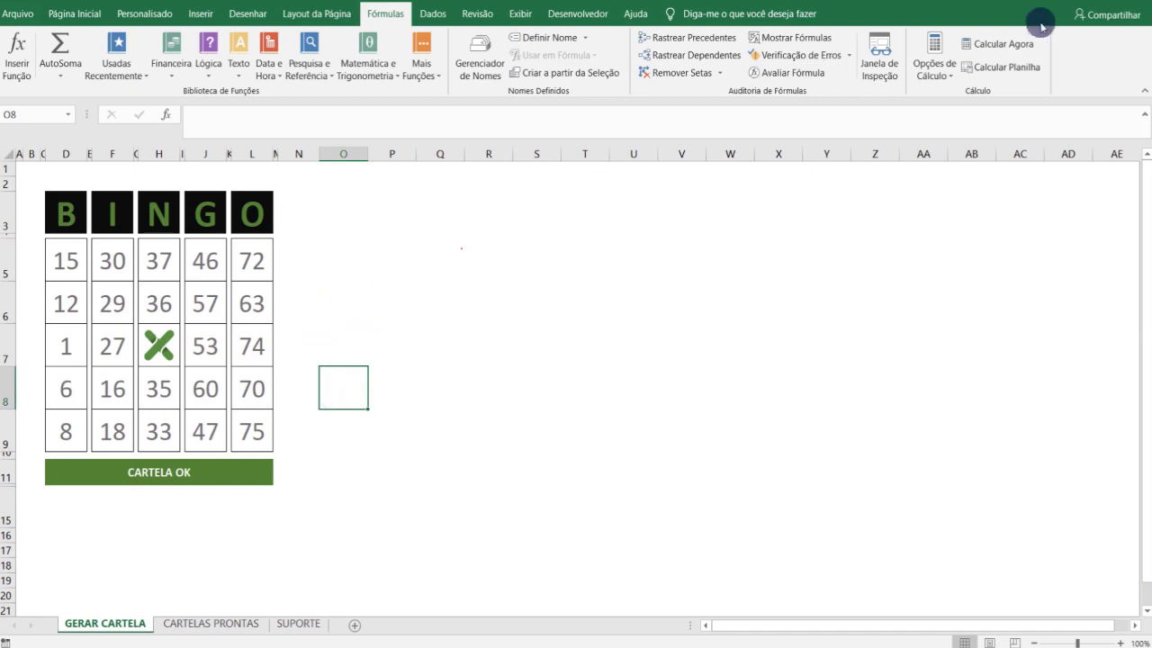
pyautogui.click(999, 47)
pyautogui.click(1000, 51)
pyautogui.click(1001, 51)
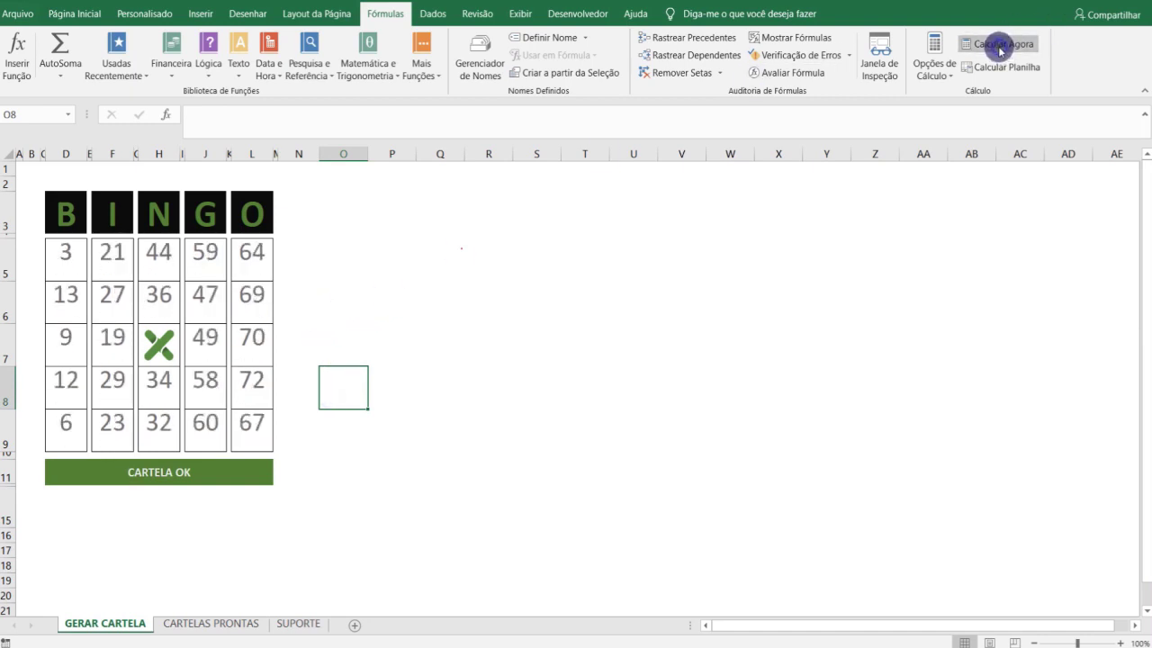
pyautogui.click(1001, 51)
pyautogui.click(1001, 52)
pyautogui.click(499, 349)
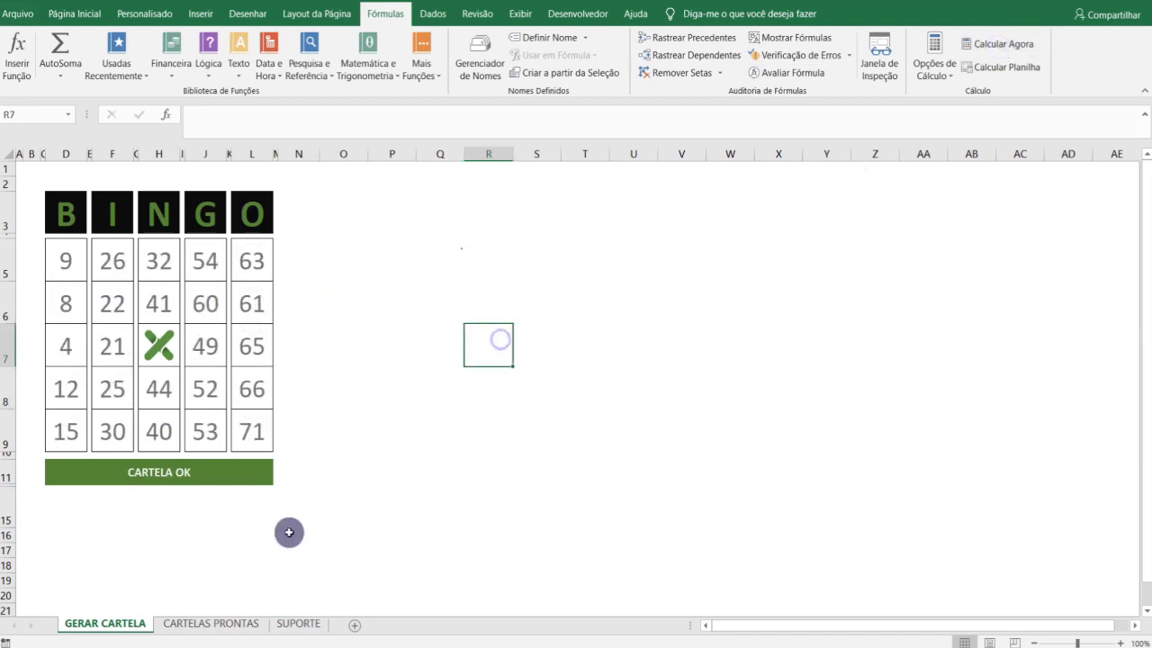
pyautogui.click(184, 625)
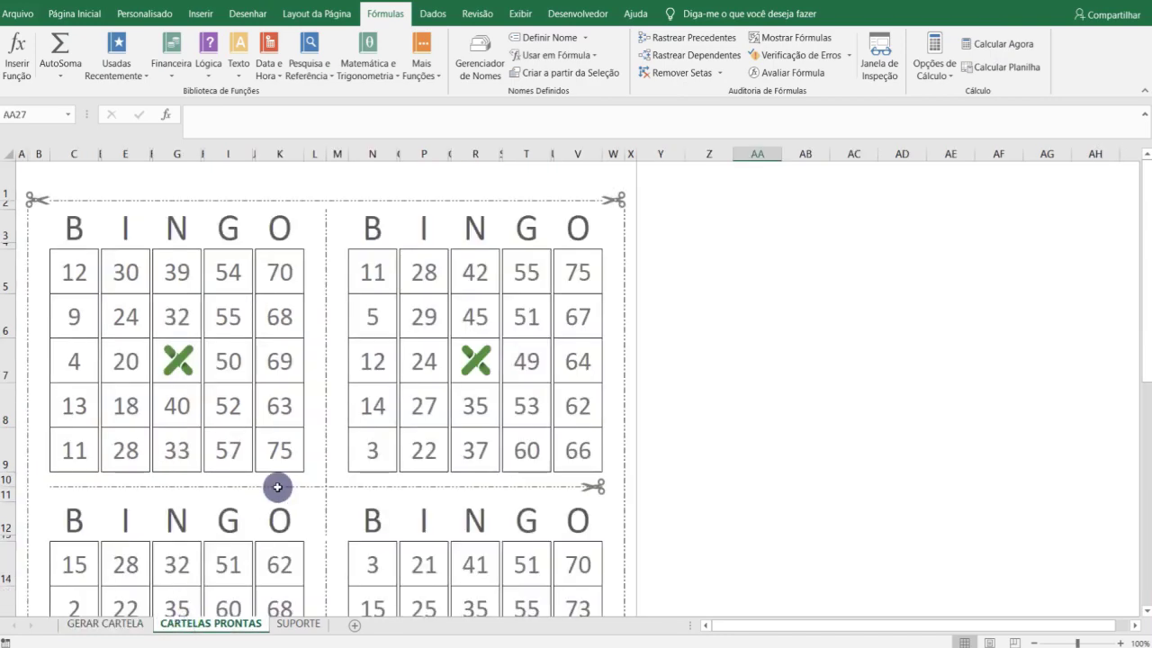
# Step: Scroll through the printable cards and check their print preview with Ctrl+P
pyautogui.scroll(-3, 393, 420)
pyautogui.scroll(-2, 373, 388)
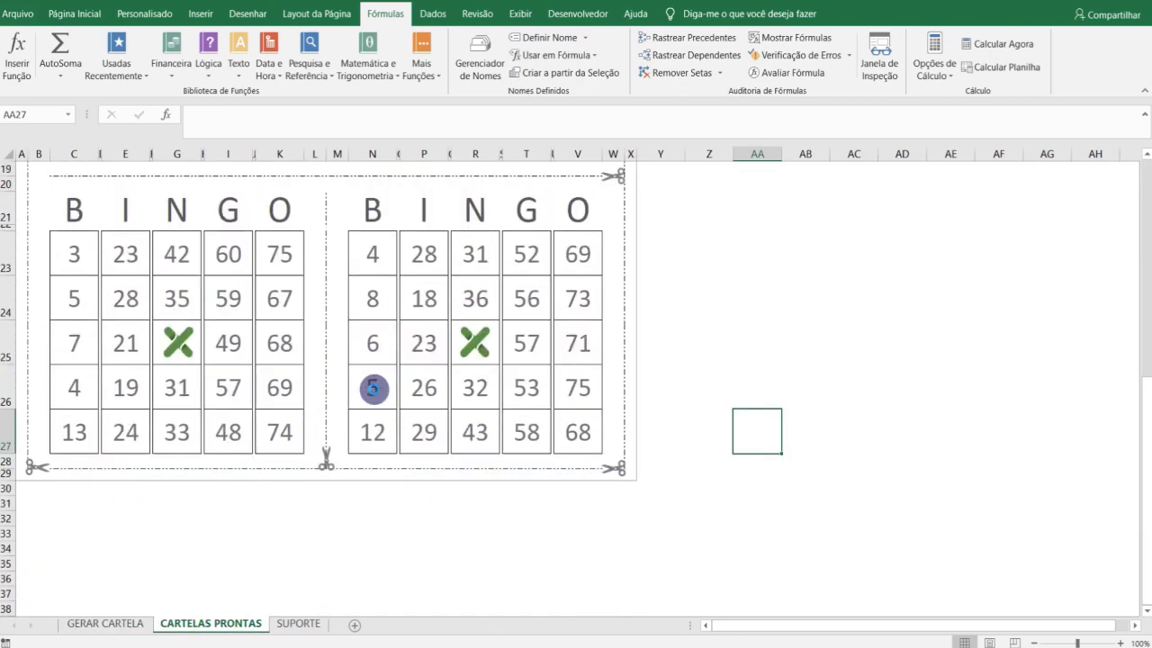
pyautogui.hotkey('ctrl', 'p')
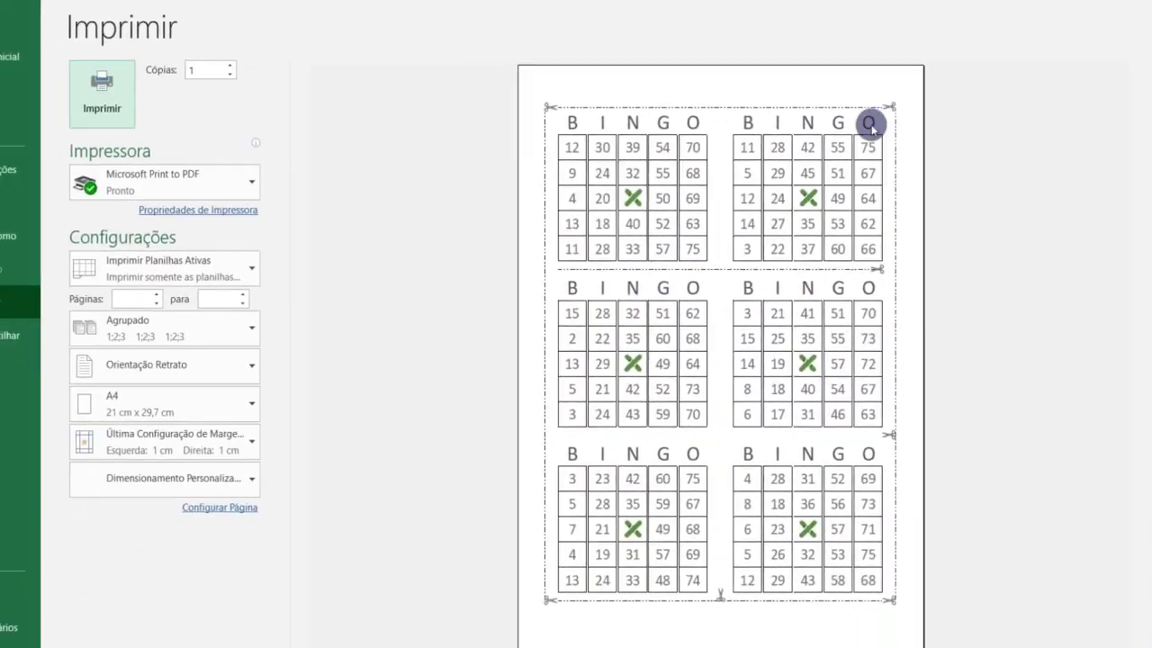
pyautogui.press('Escape')
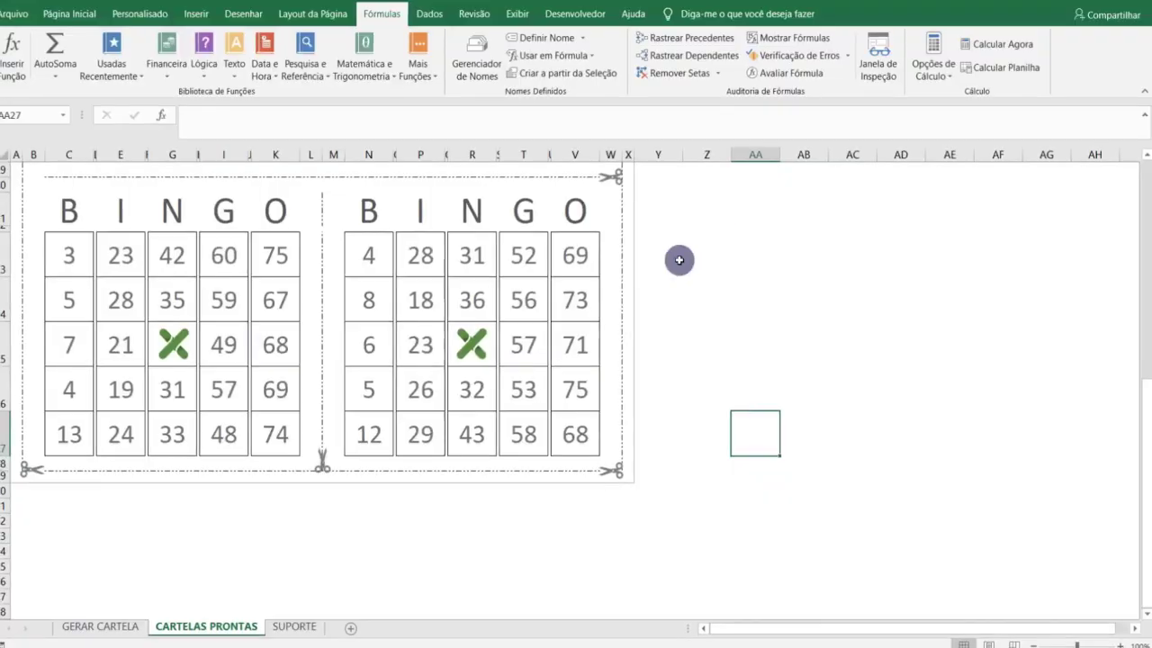
# Step: Scroll back to the top of the cards and return to the GERAR CARTELA sheet
pyautogui.scroll(6, 381, 357)
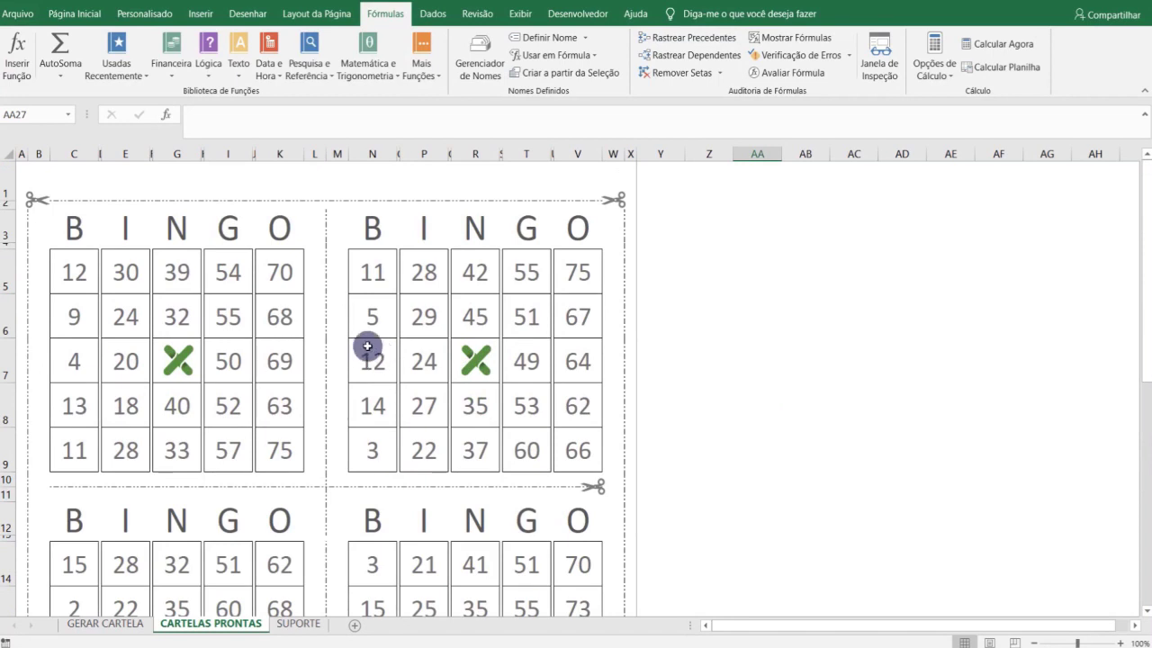
pyautogui.scroll(-7, 379, 334)
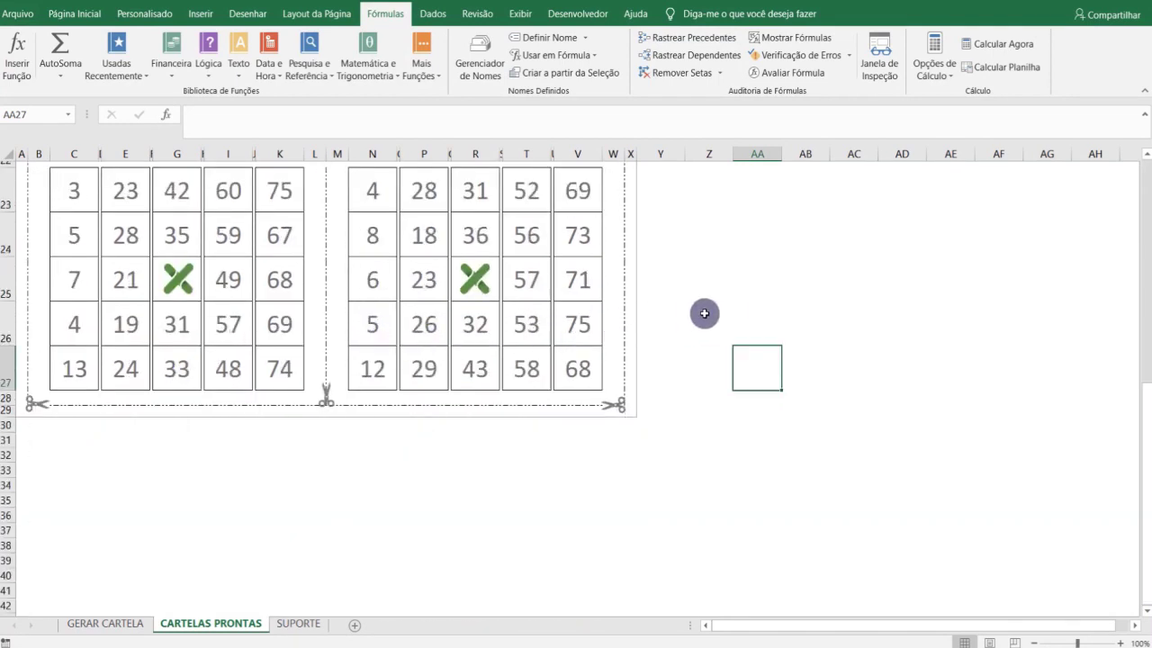
pyautogui.scroll(6, 720, 308)
pyautogui.scroll(1, 720, 309)
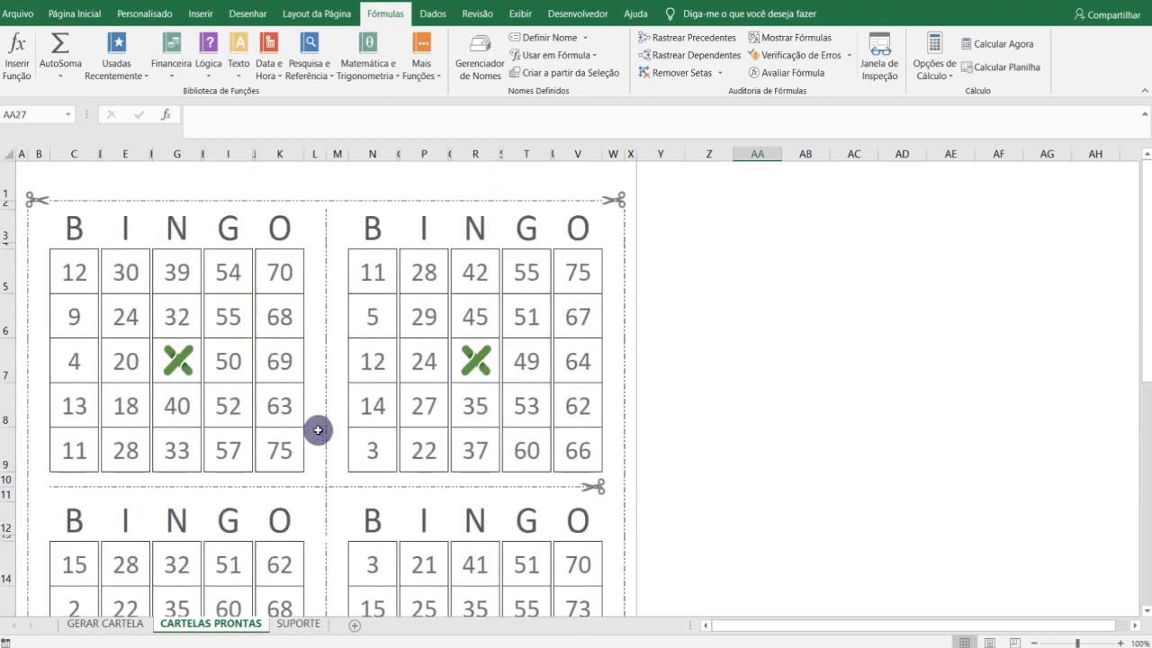
pyautogui.click(108, 623)
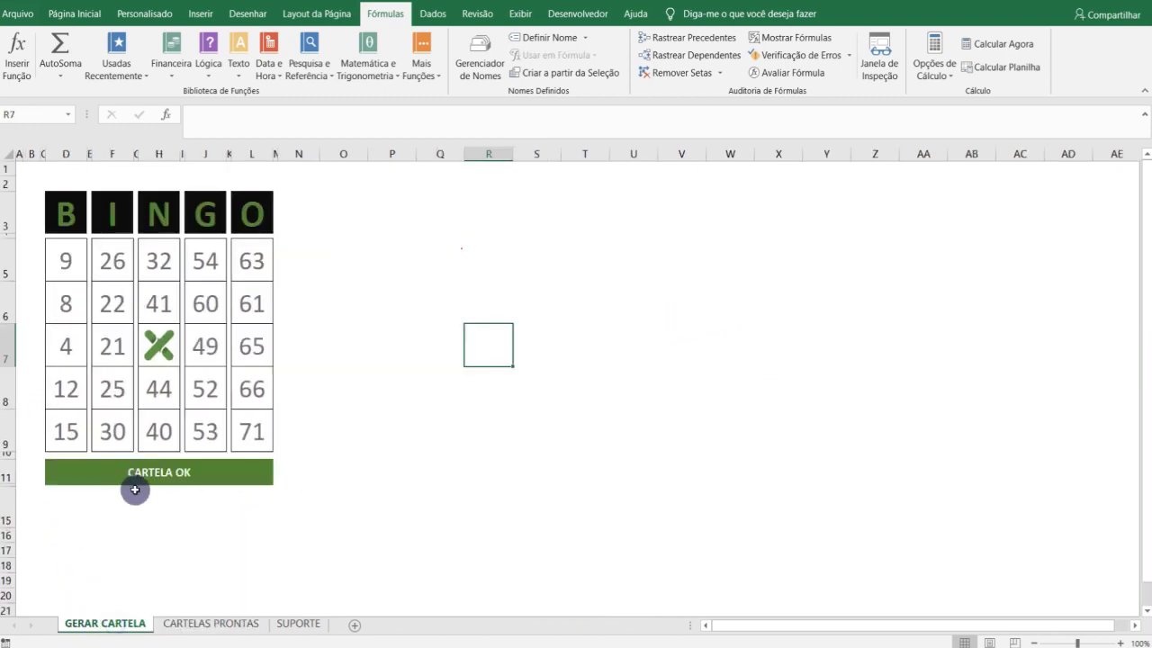
# Step: Generate a new card and briefly check CARTELAS PRONTAS before returning
pyautogui.click(990, 45)
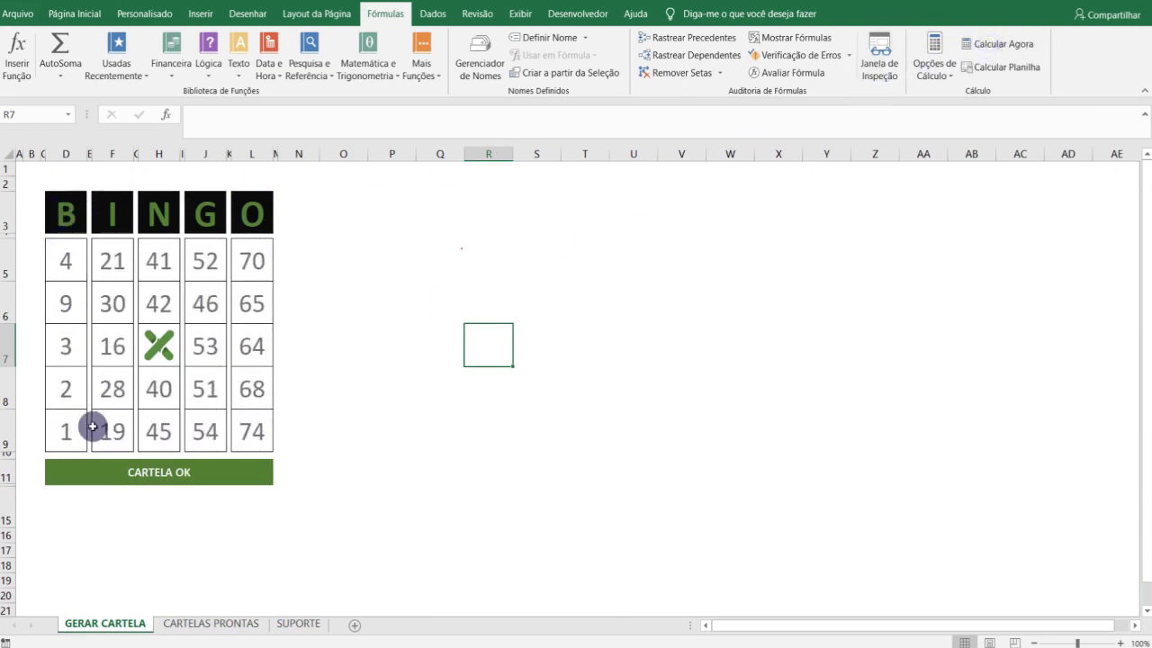
pyautogui.click(208, 623)
pyautogui.click(126, 629)
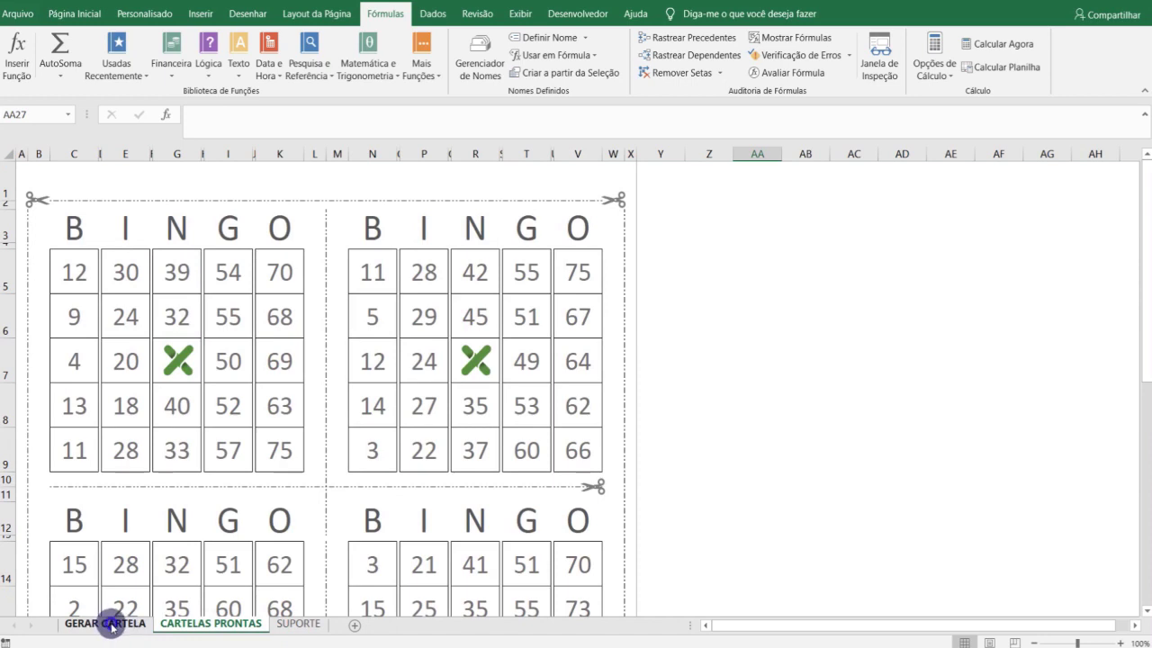
# Step: Copy D3:L9 and paste it as values into C3 on CARTELAS PRONTAS
pyautogui.moveTo(57, 216); pyautogui.dragTo(225, 441)
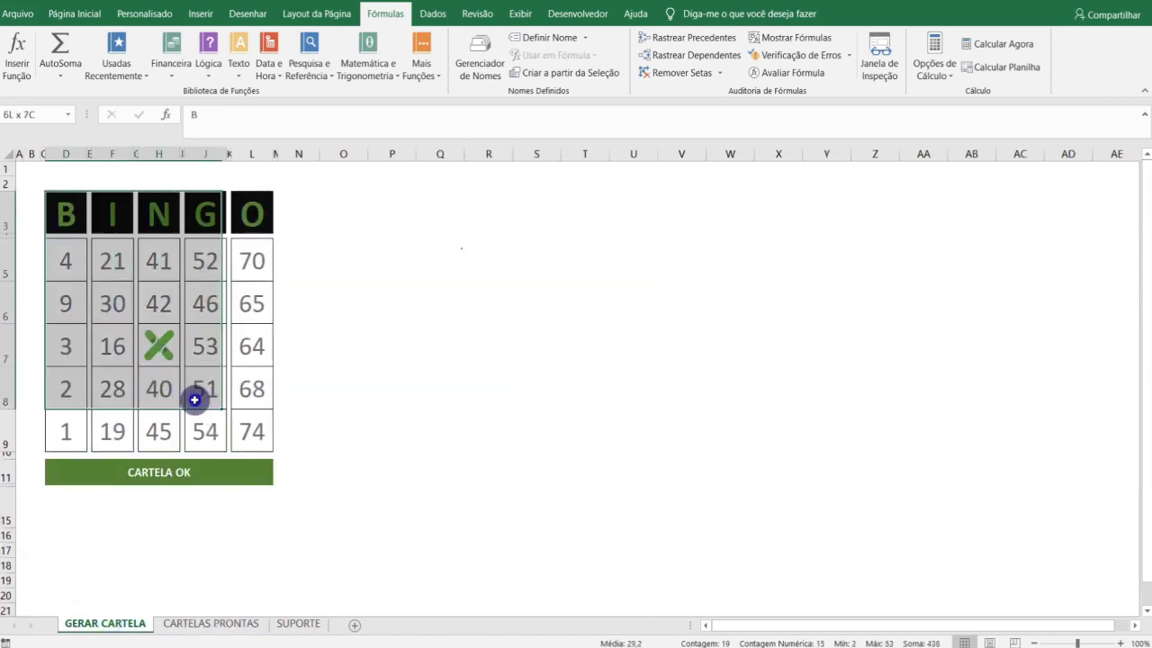
pyautogui.hotkey('ctrl', 'c')
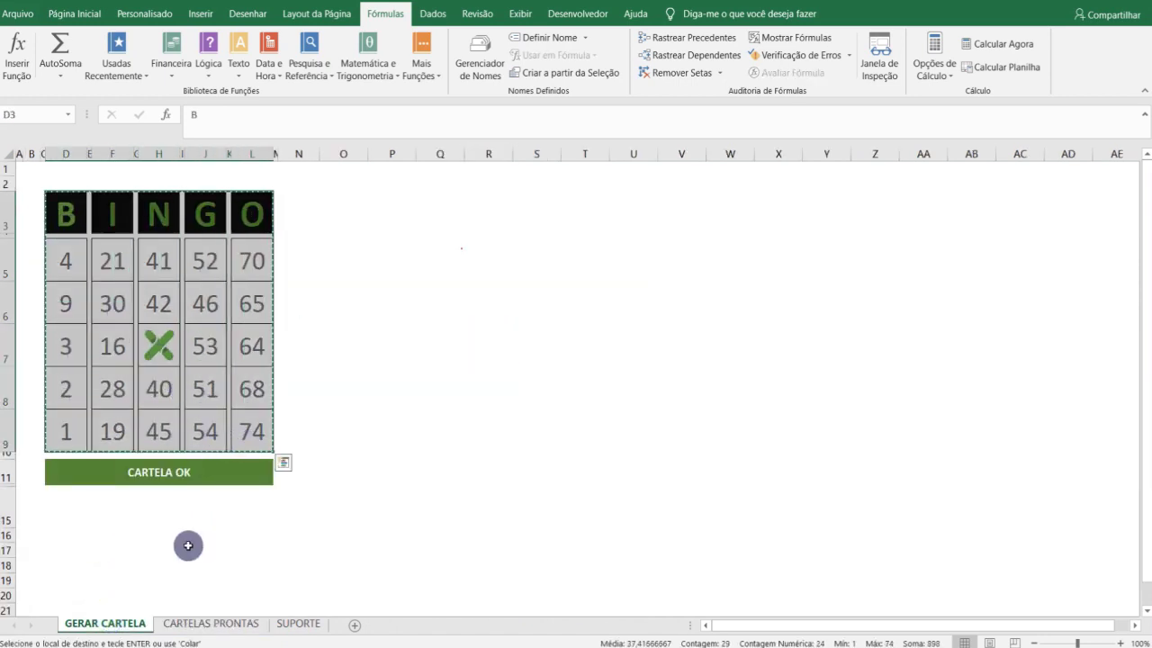
pyautogui.click(191, 624)
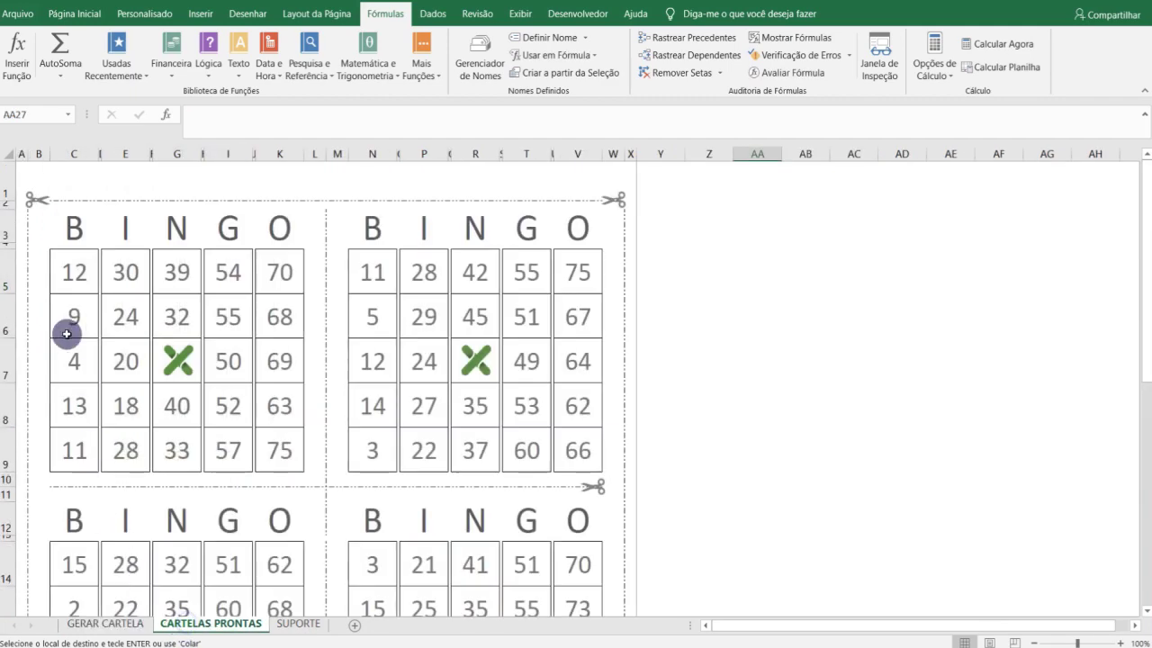
pyautogui.click(76, 232)
pyautogui.rightClick(73, 231)
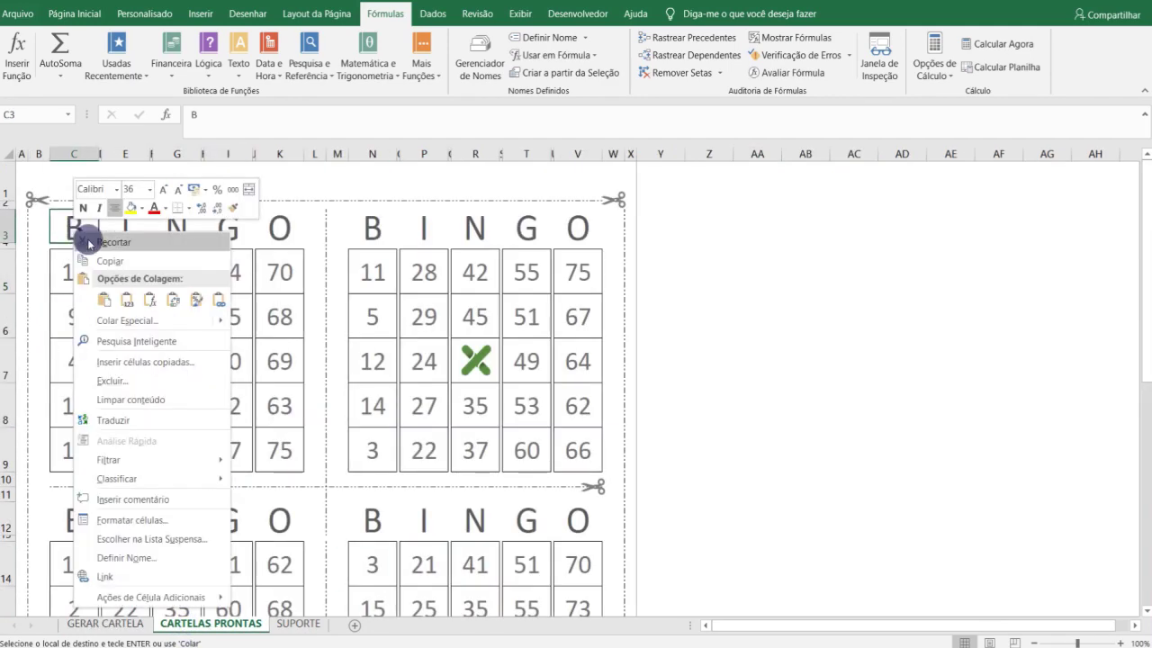
pyautogui.press('Escape')
pyautogui.hotkey('ctrl', 'alt', 'v')
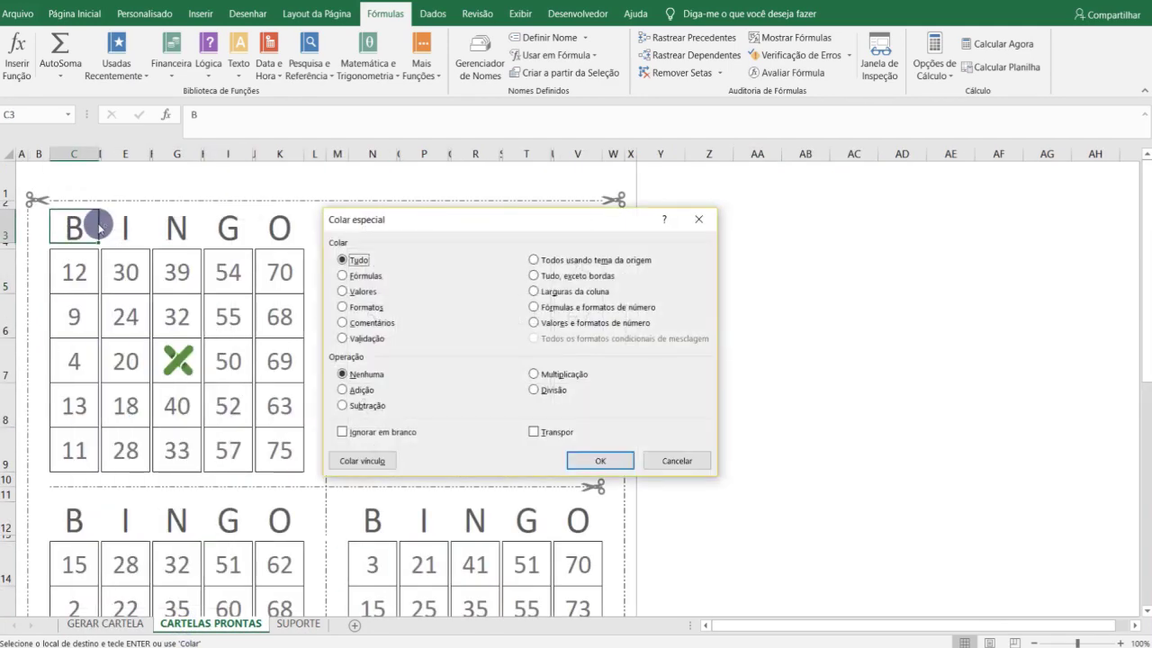
pyautogui.press('Return')
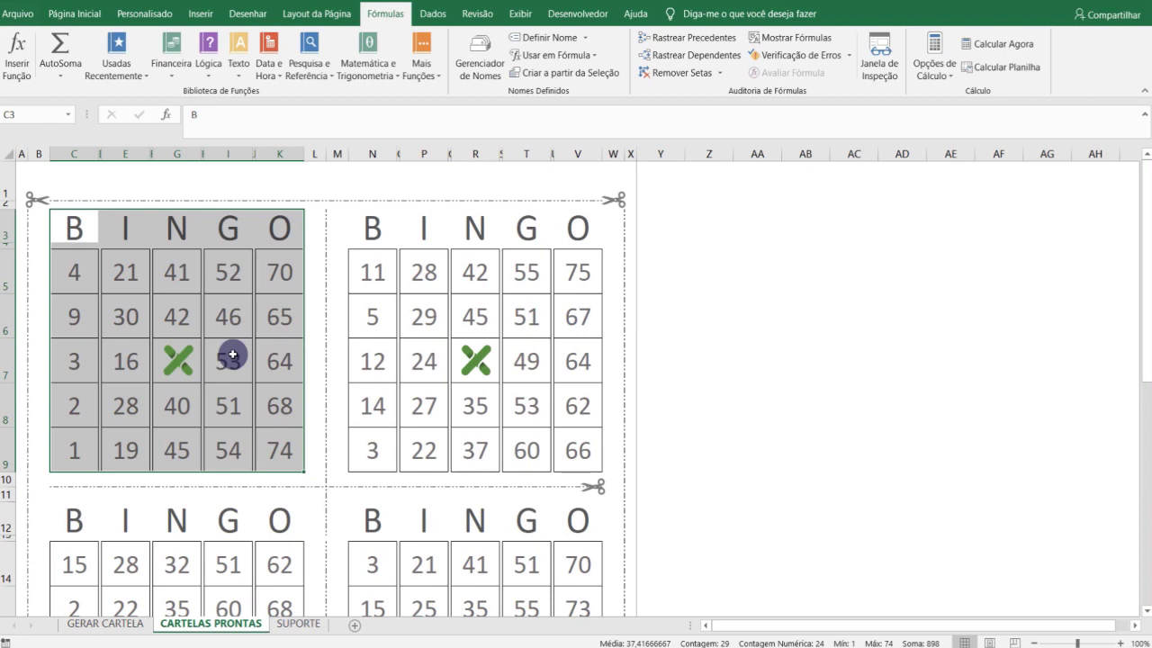
pyautogui.hotkey('ctrl', 'pageup')
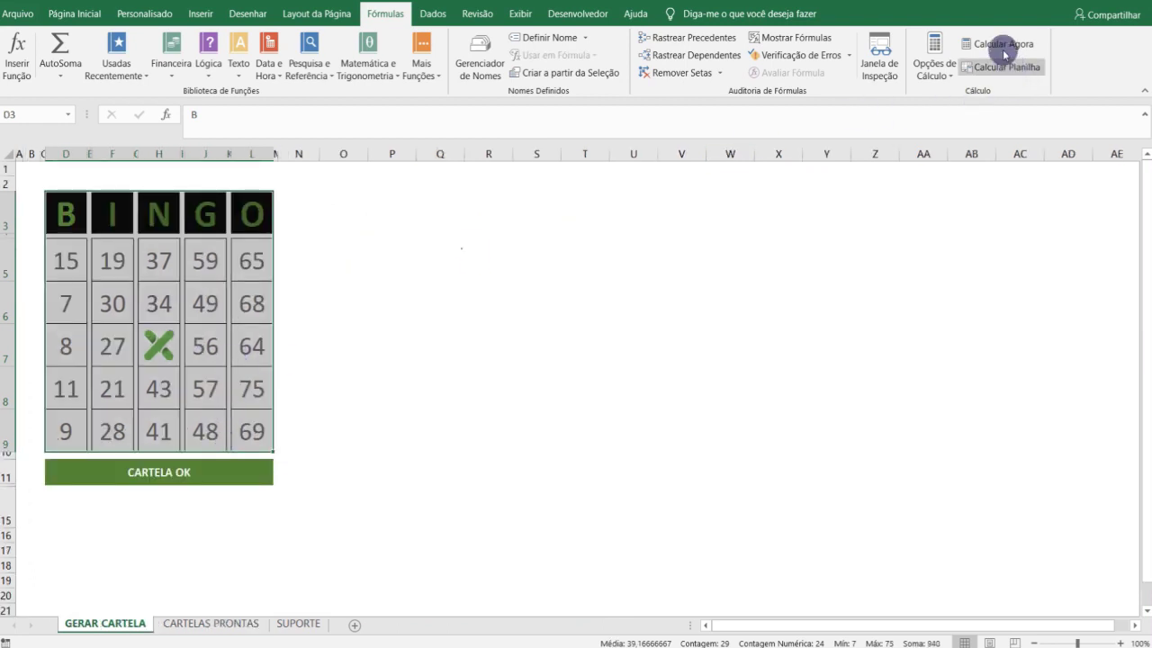
# Step: Regenerate the card and copy the new D3:L9 numbers
pyautogui.click(999, 44)
pyautogui.click(998, 46)
pyautogui.click(525, 337)
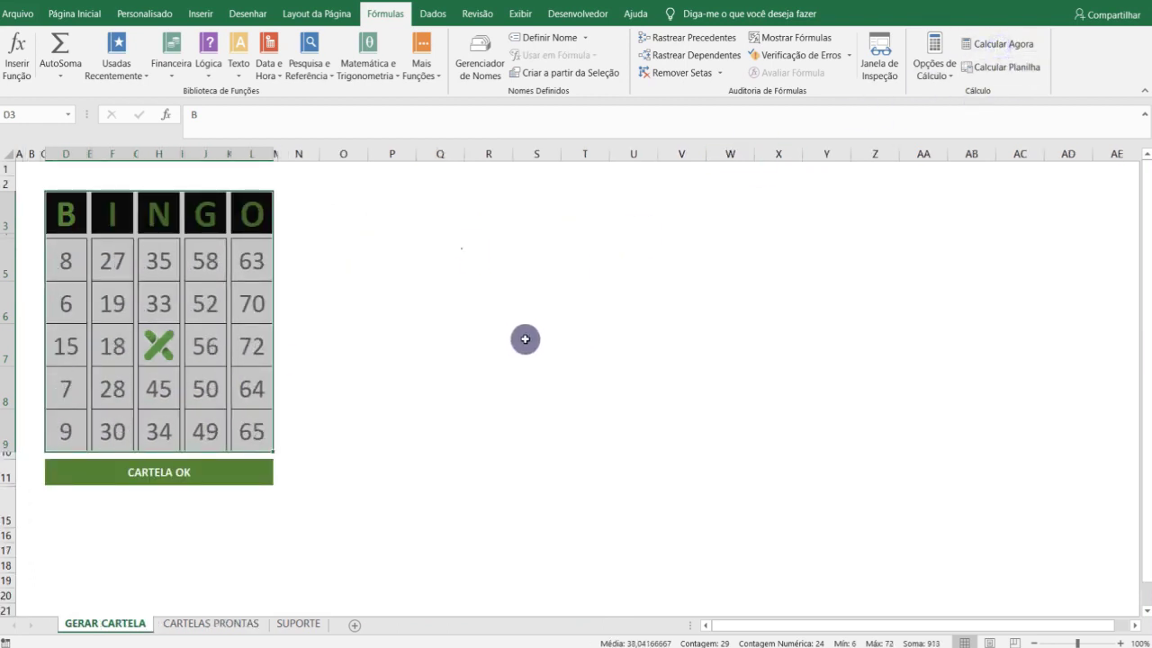
pyautogui.click(70, 218)
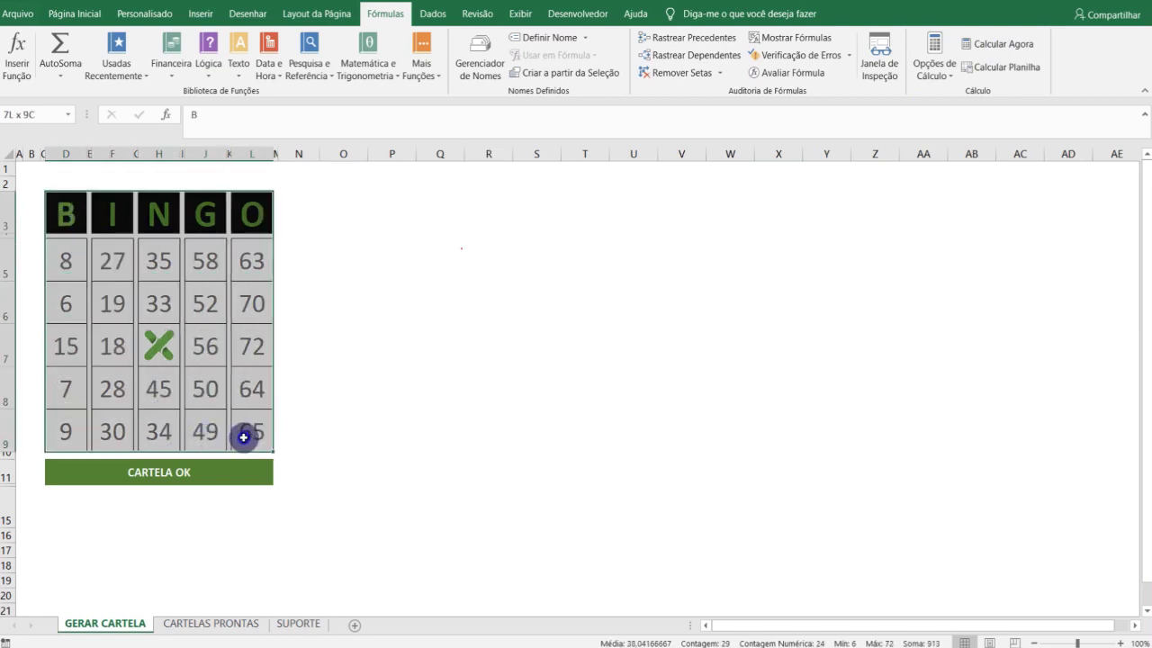
pyautogui.moveTo(70, 219); pyautogui.dragTo(247, 437)
pyautogui.hotkey('ctrl', 'c')
# Step: Paste the copied card as values into N3, the top-right printable card
pyautogui.click(219, 624)
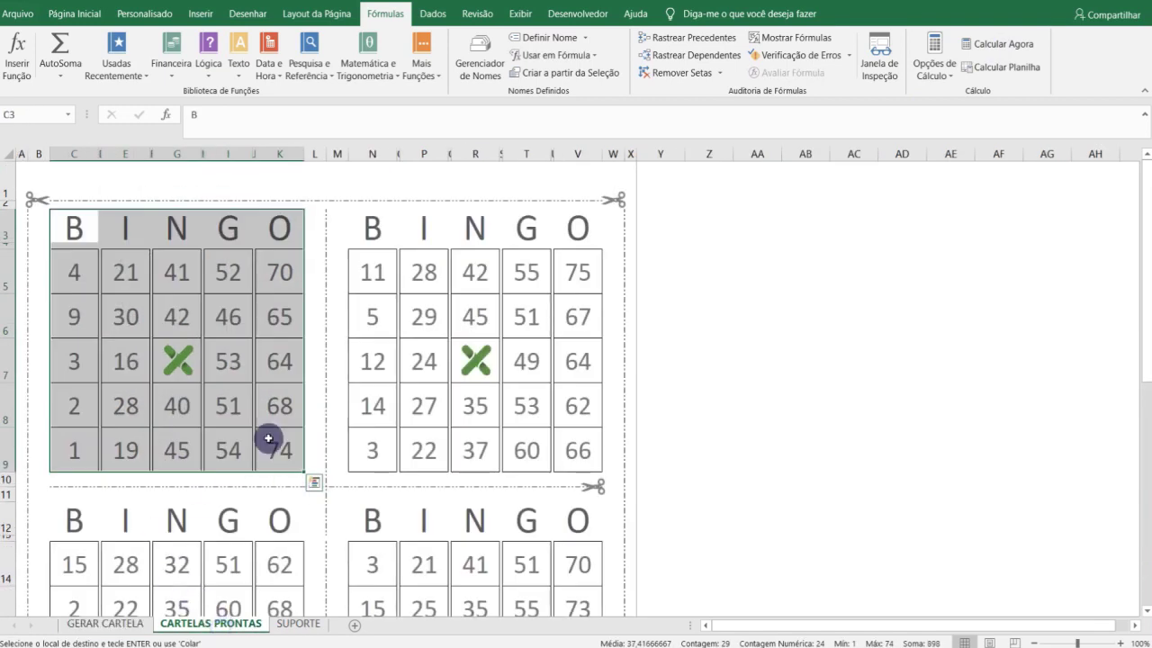
pyautogui.click(370, 229)
pyautogui.click(371, 230)
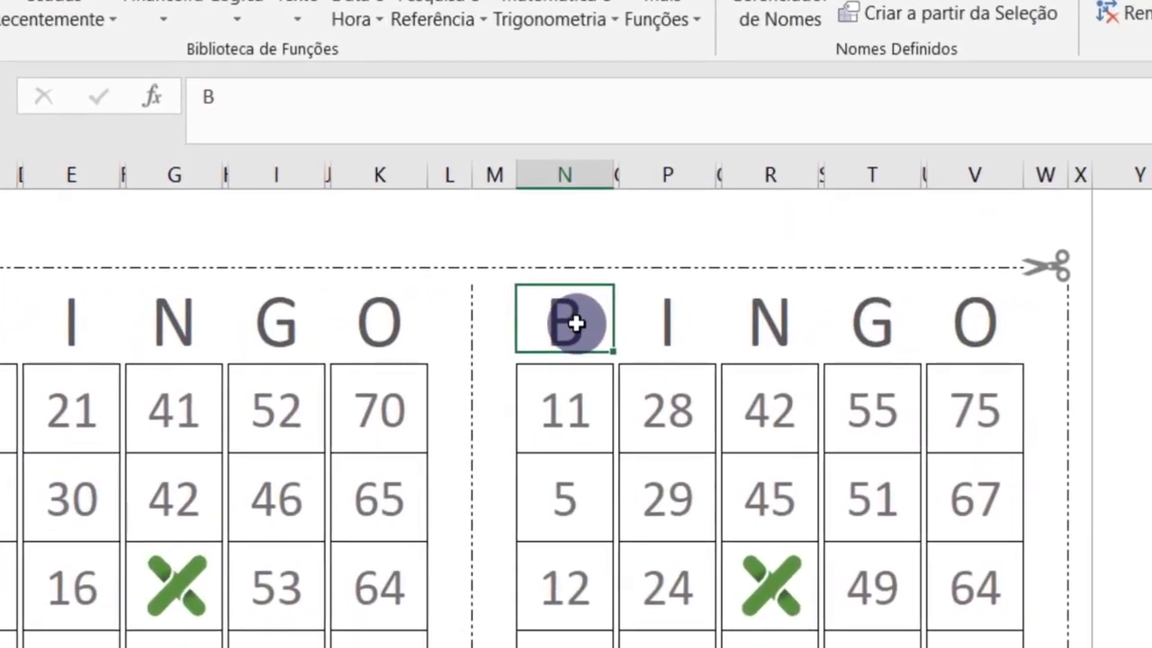
pyautogui.hotkey('ctrl', 'alt', 'v')
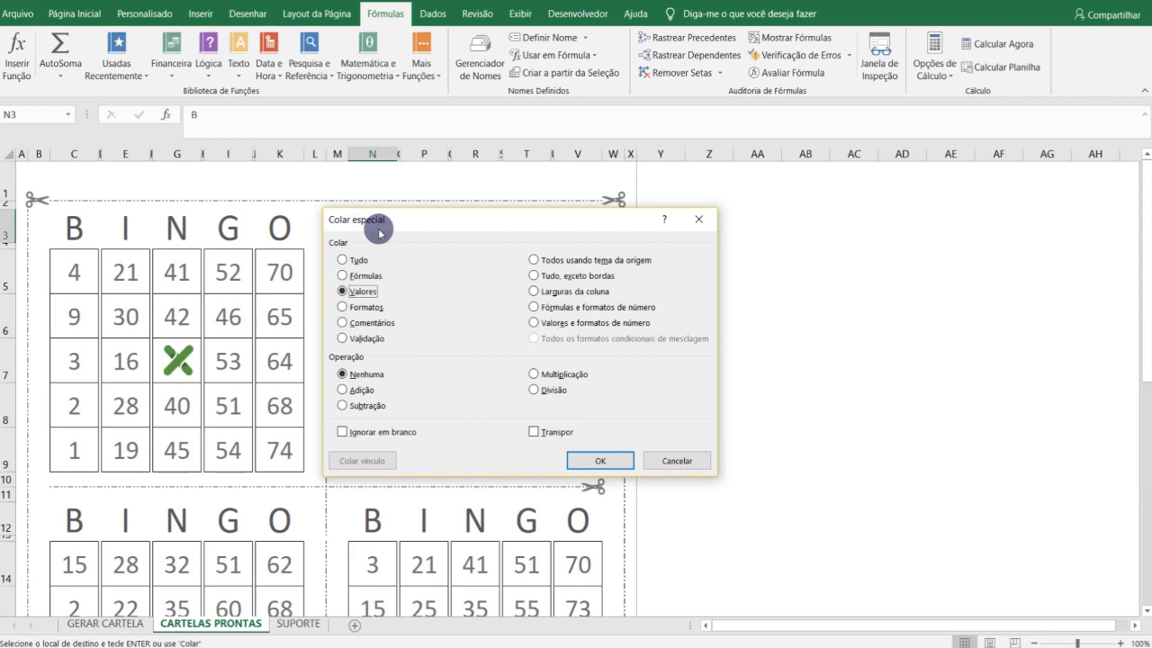
pyautogui.press('Return')
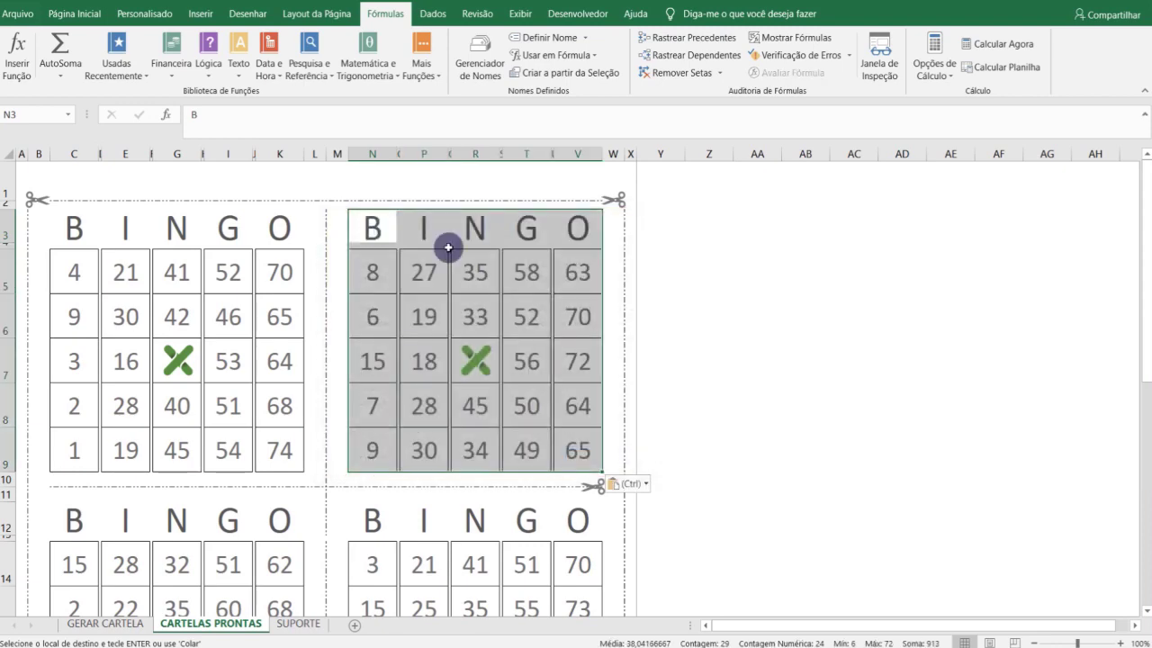
pyautogui.click(697, 322)
pyautogui.scroll(-2, 559, 304)
pyautogui.scroll(-3, 477, 287)
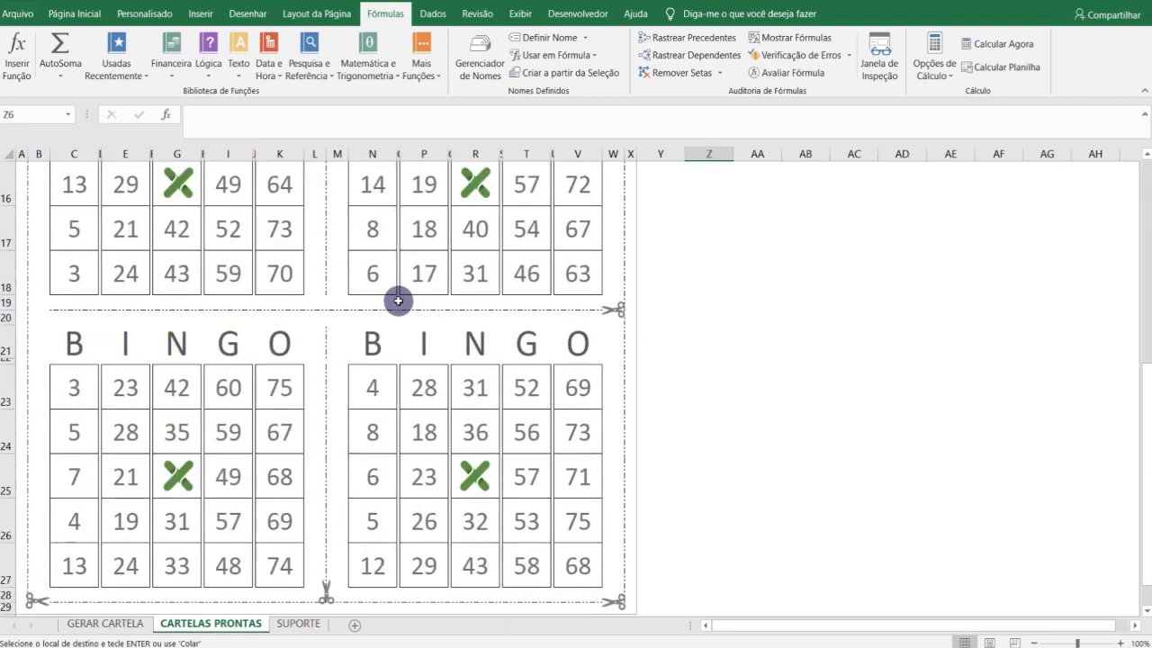
pyautogui.scroll(-1, 291, 314)
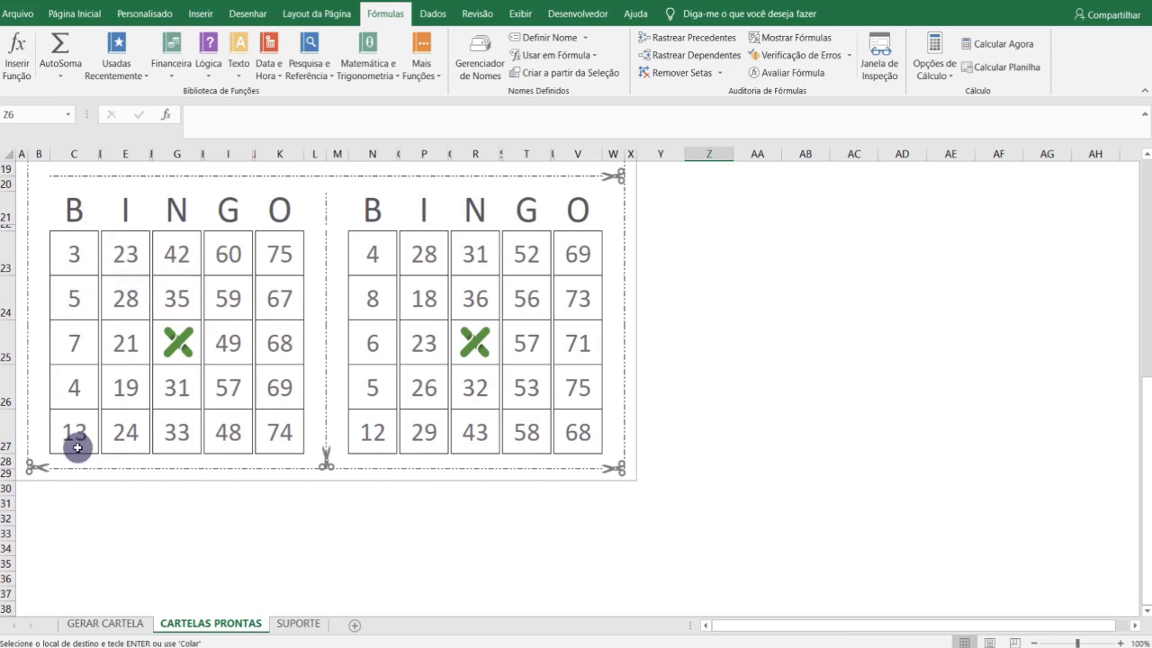
# Step: Back on GERAR CARTELA, recalculate several times and copy the new card
pyautogui.click(96, 620)
pyautogui.click(326, 291)
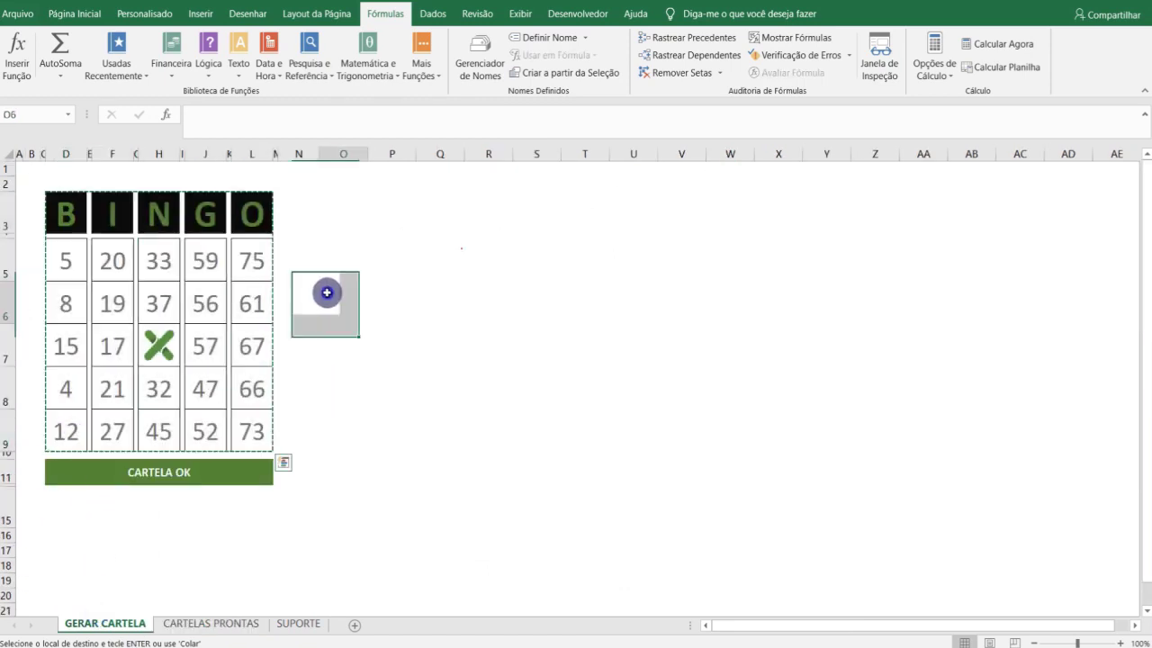
pyautogui.click(1005, 45)
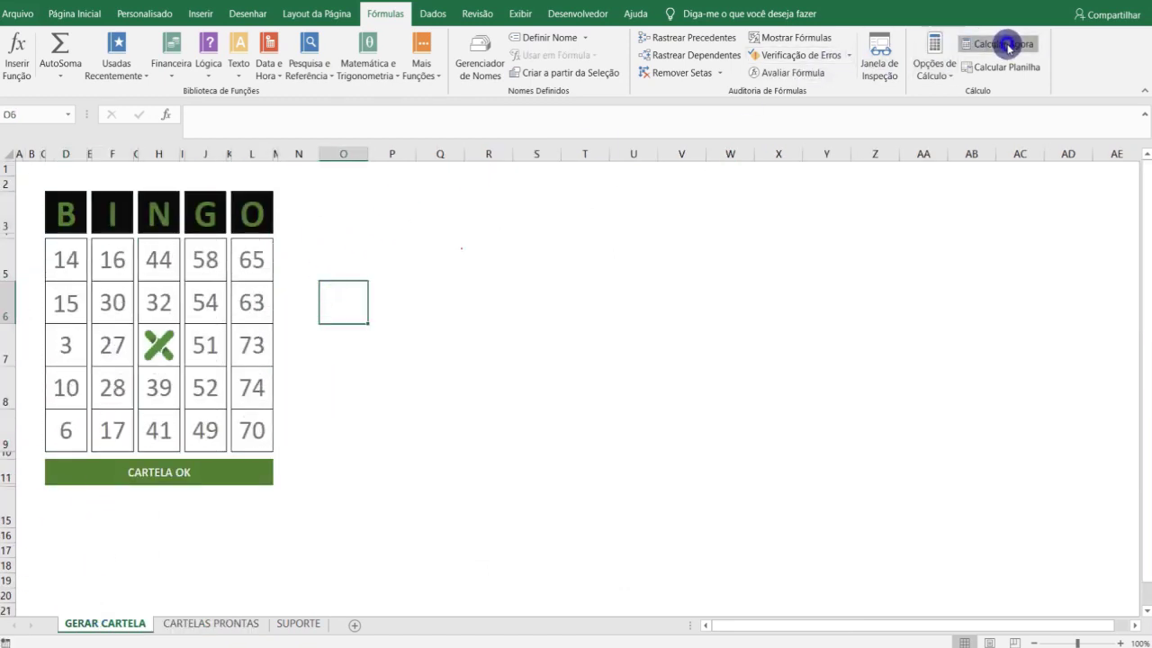
pyautogui.click(1005, 45)
pyautogui.click(1006, 47)
pyautogui.click(1006, 47)
pyautogui.click(1006, 47)
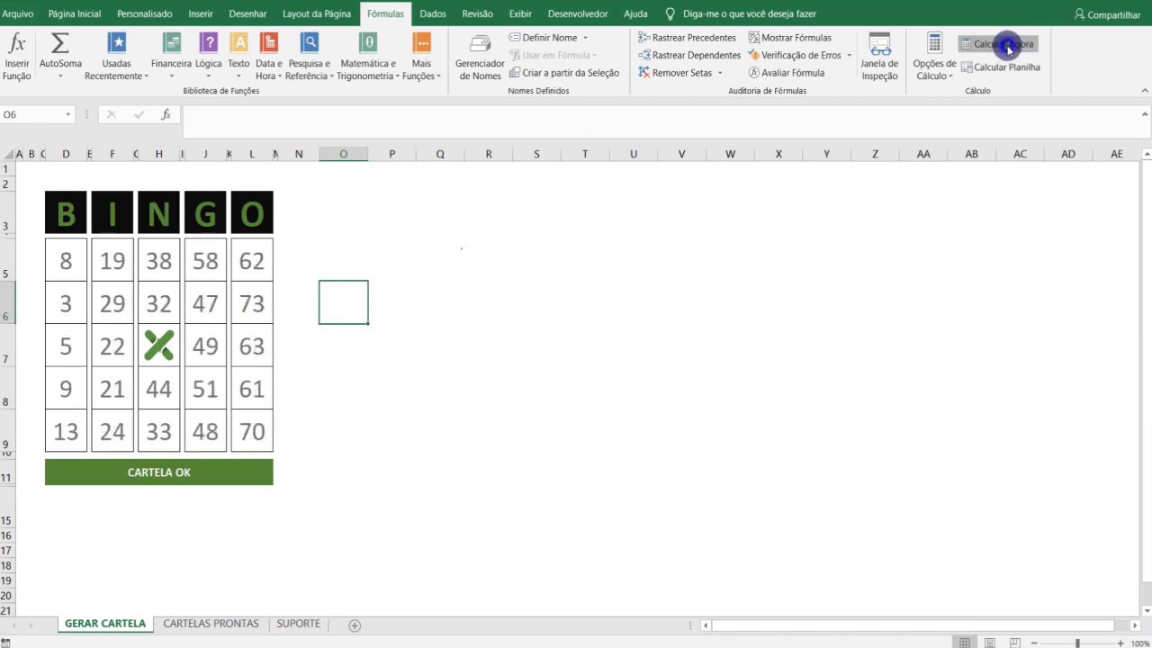
pyautogui.click(1006, 47)
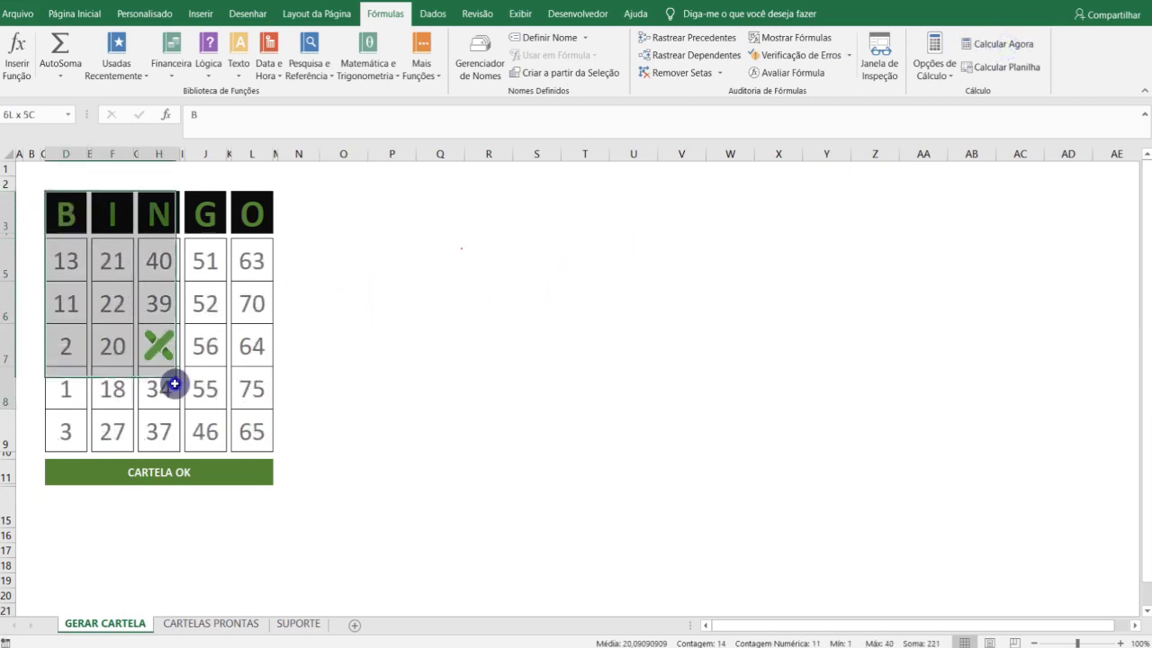
pyautogui.moveTo(58, 211); pyautogui.dragTo(248, 430)
pyautogui.hotkey('ctrl', 'c')
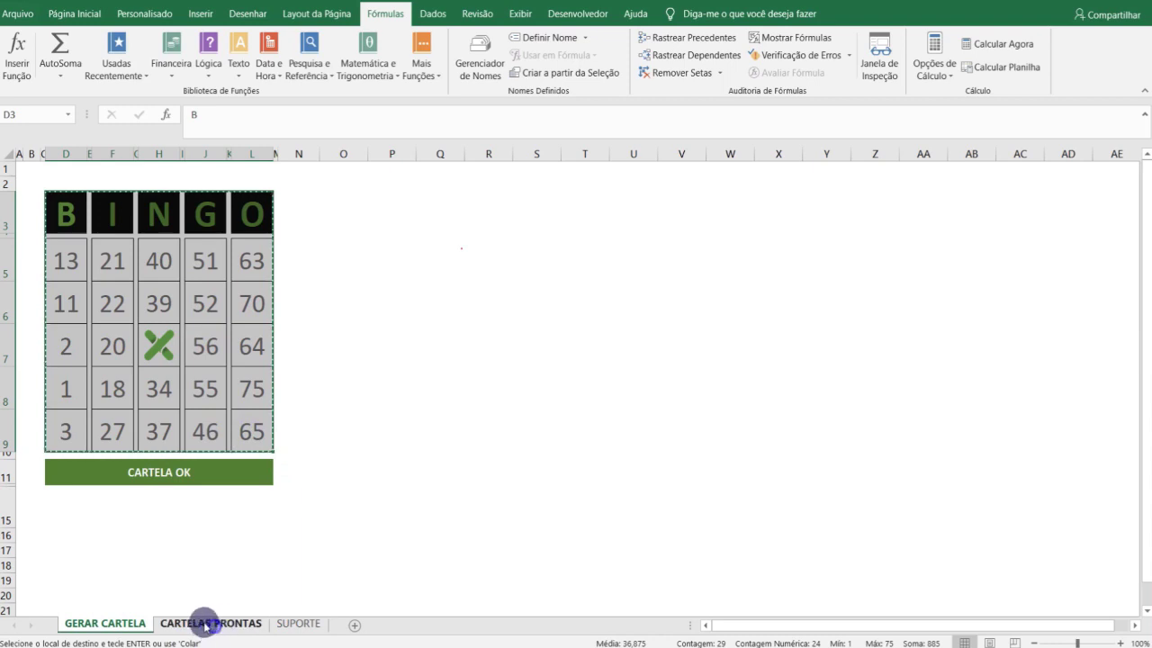
# Step: Paste the card as values into the lower-left printable card at C21
pyautogui.click(205, 623)
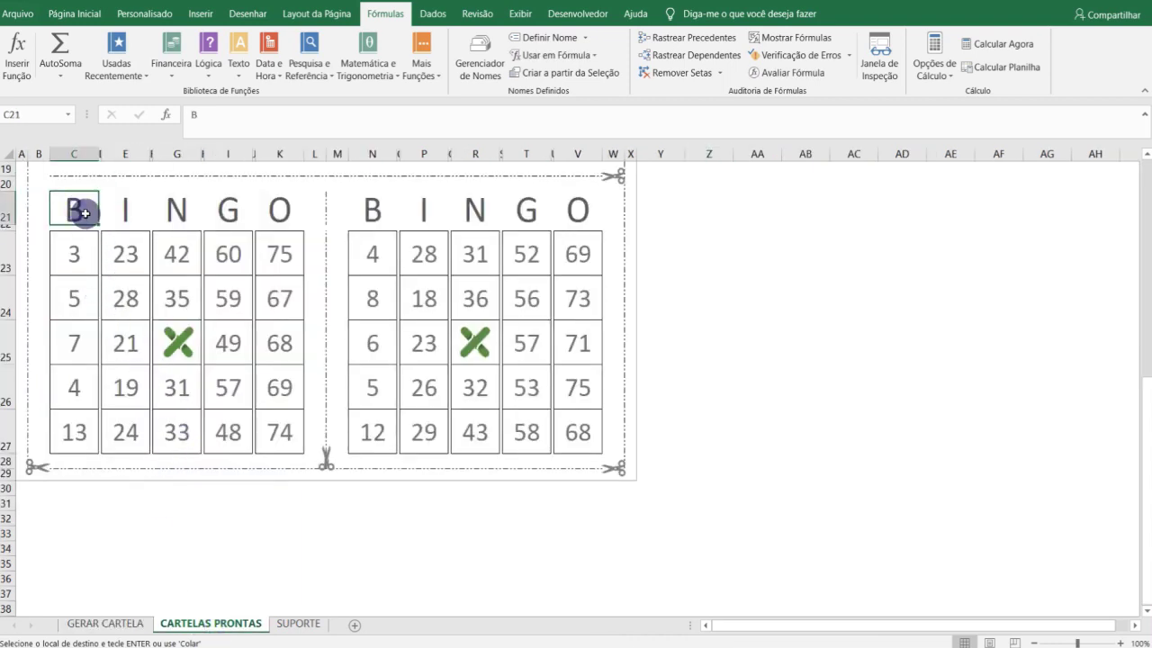
pyautogui.hotkey('ctrl', 'alt', 'v')
pyautogui.press('v')
pyautogui.press('Return')
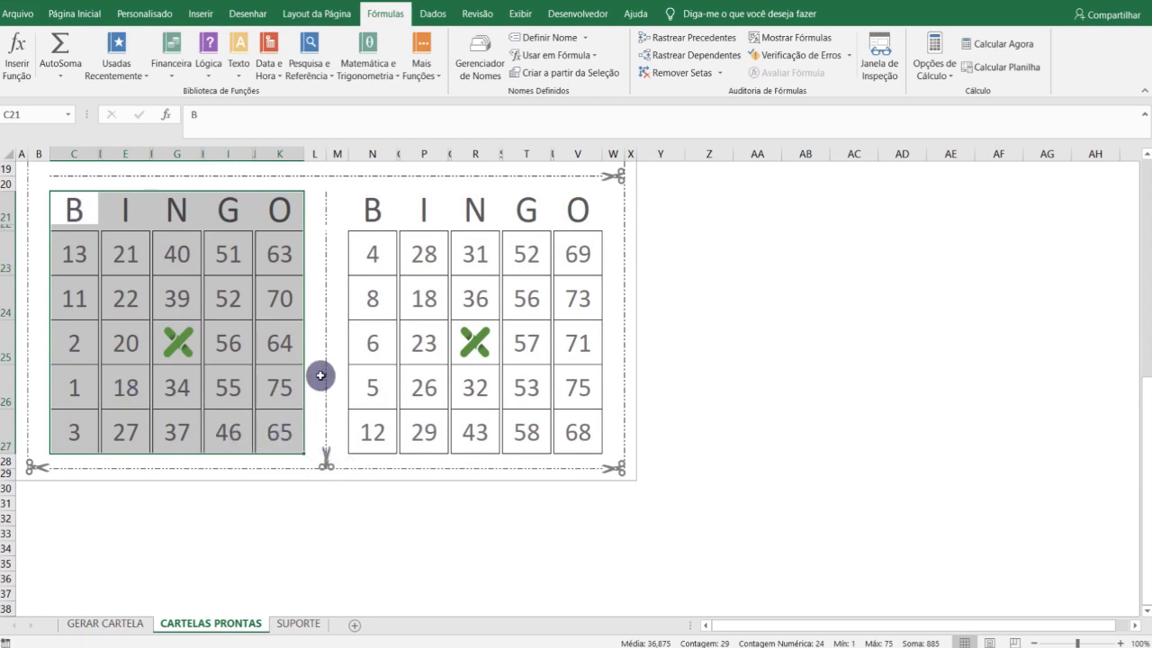
pyautogui.scroll(2, 315, 382)
pyautogui.scroll(-3, 320, 384)
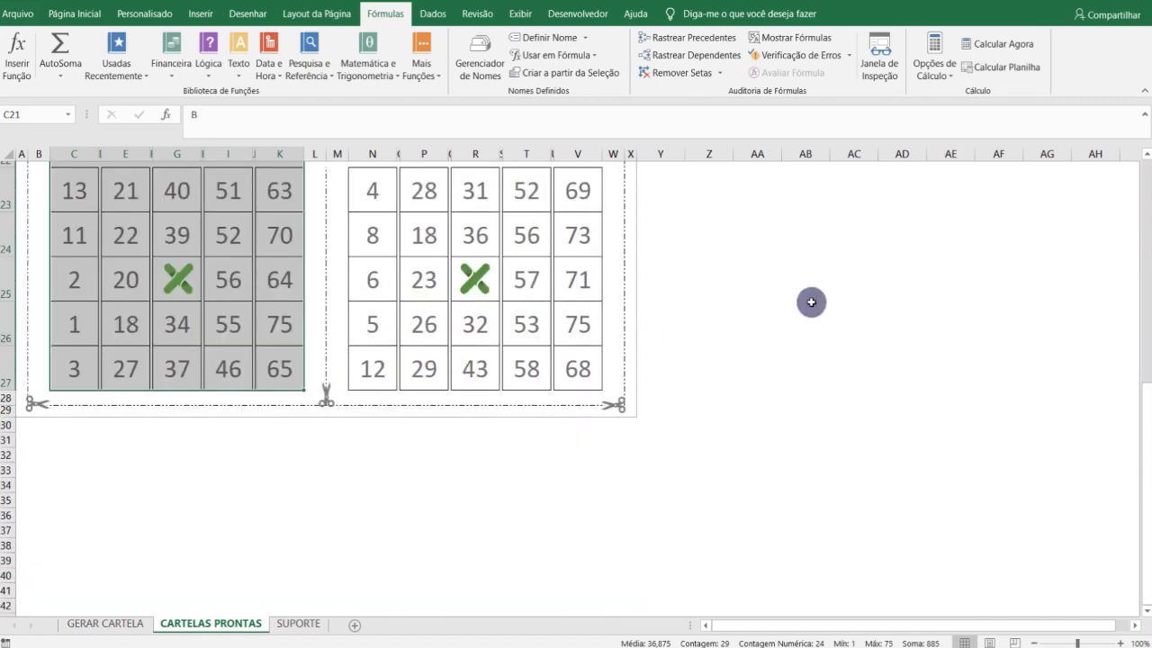
pyautogui.scroll(4, 806, 303)
pyautogui.scroll(3, 609, 352)
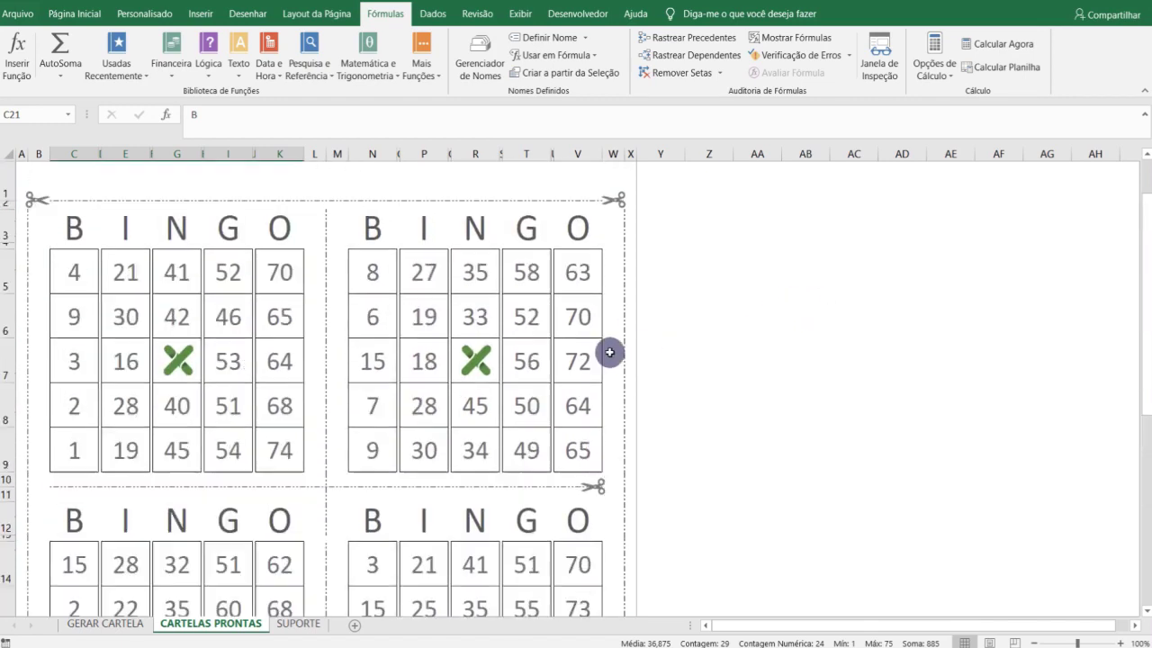
# Step: Switch to the SUPORTE sheet to see its random-rate lookup table and B-I-N-G-O number grid
pyautogui.click(298, 625)
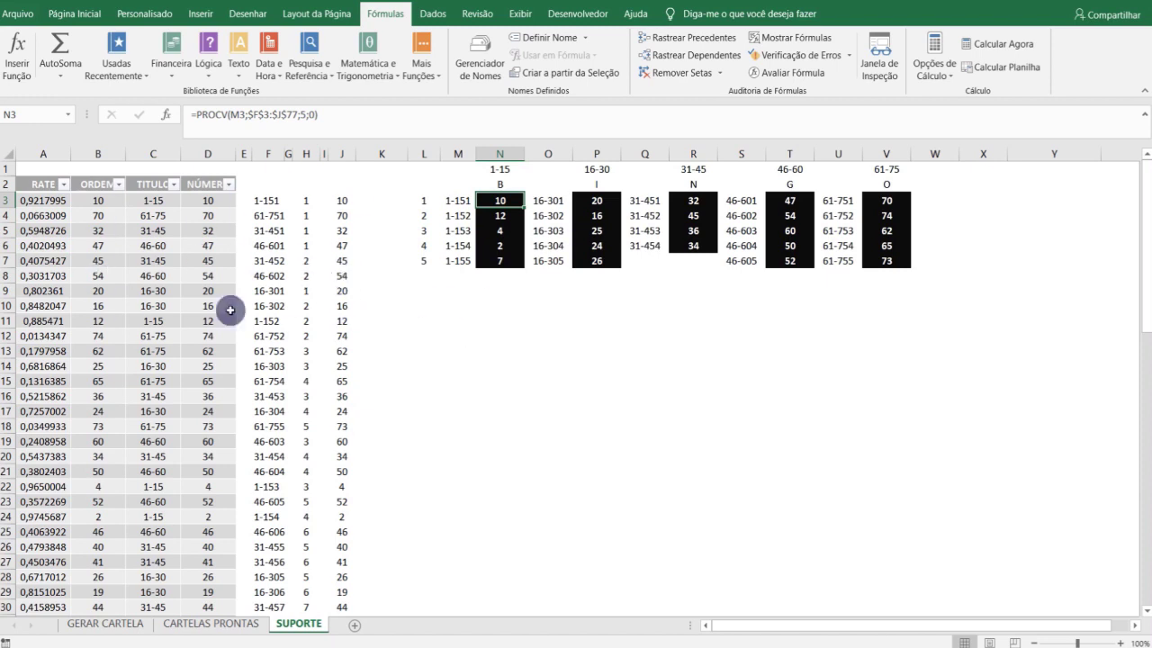
# Step: Return to GERAR CARTELA and recalculate the card a few times with Calcular Agora
pyautogui.click(126, 623)
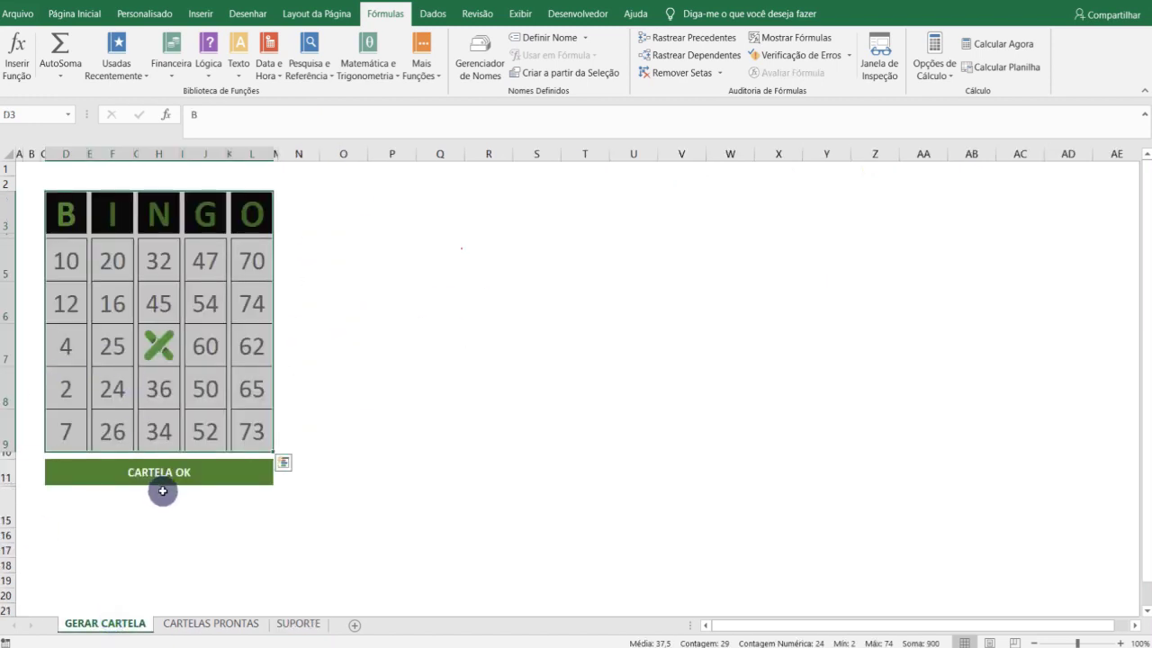
pyautogui.click(995, 45)
pyautogui.click(997, 47)
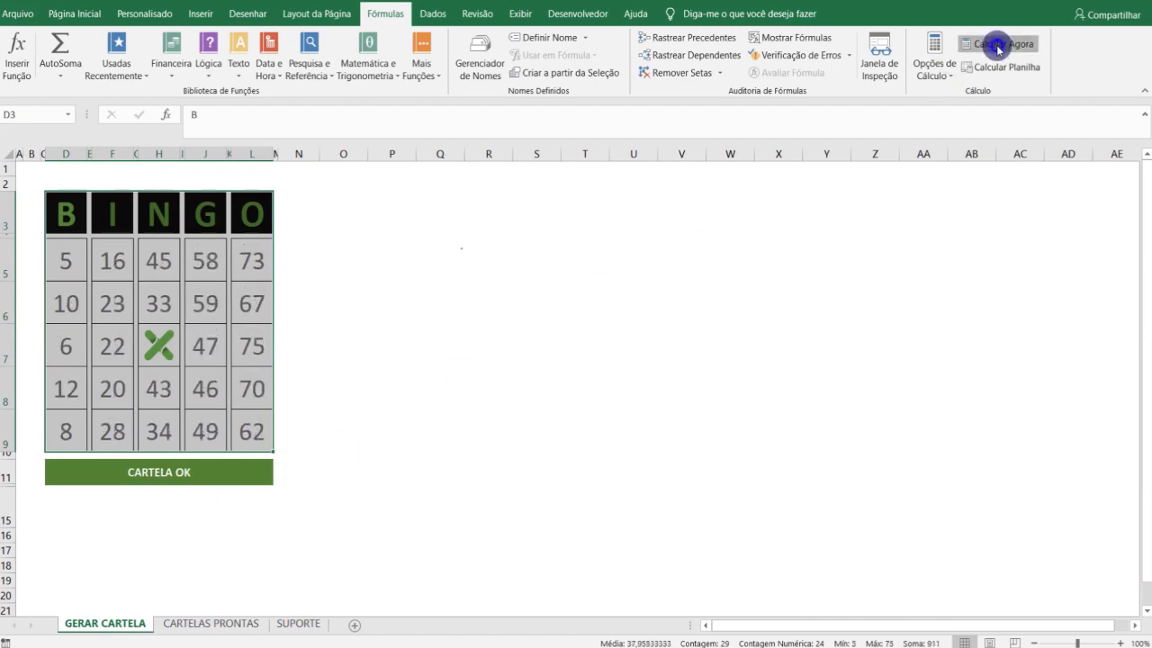
pyautogui.click(997, 48)
pyautogui.click(997, 49)
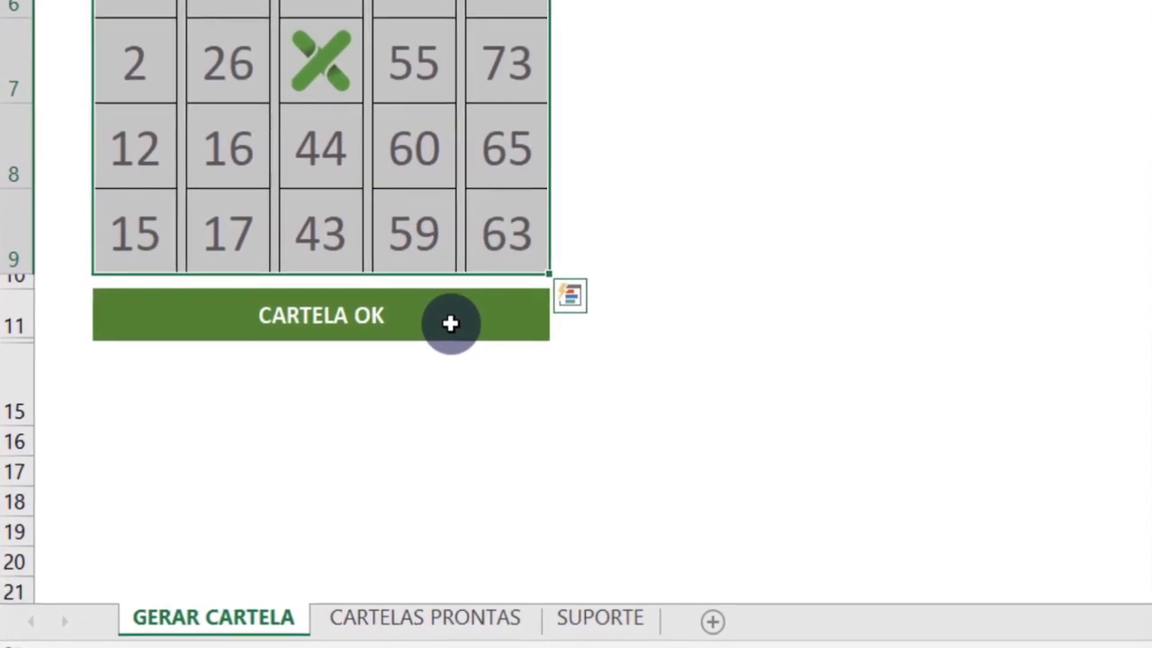
pyautogui.hotkey('ctrl', 'q')
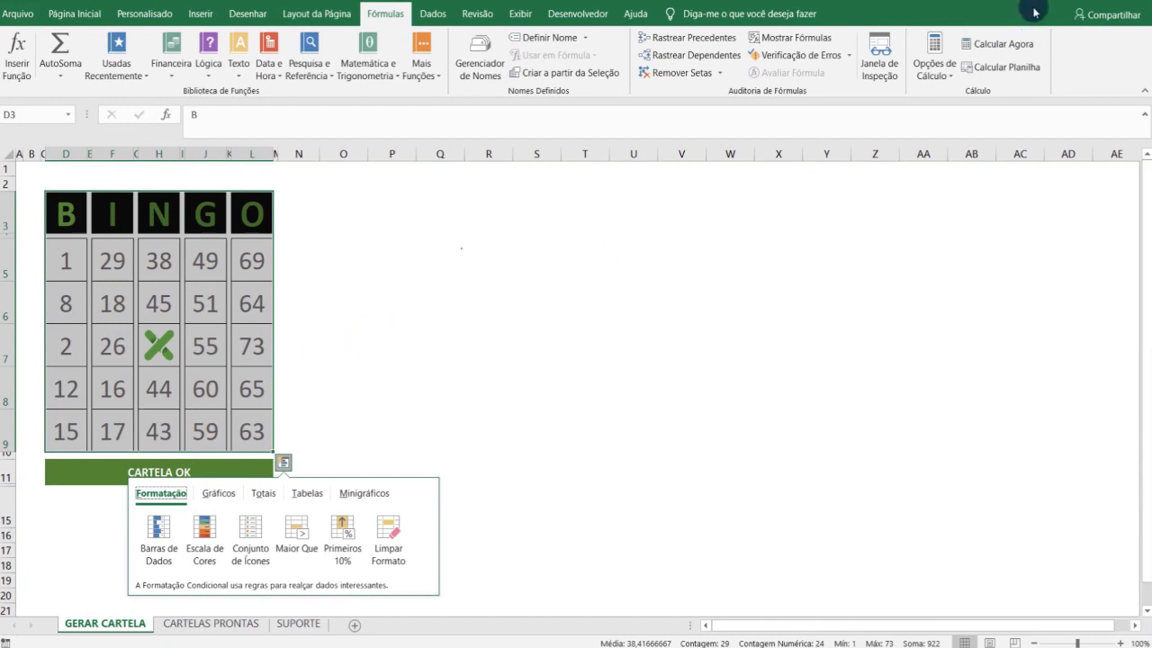
# Step: Keep recalculating until the card's top row reads 8, 24, 43, 55, 64, then select P7
pyautogui.click(1002, 43)
pyautogui.click(1002, 43)
pyautogui.click(1001, 44)
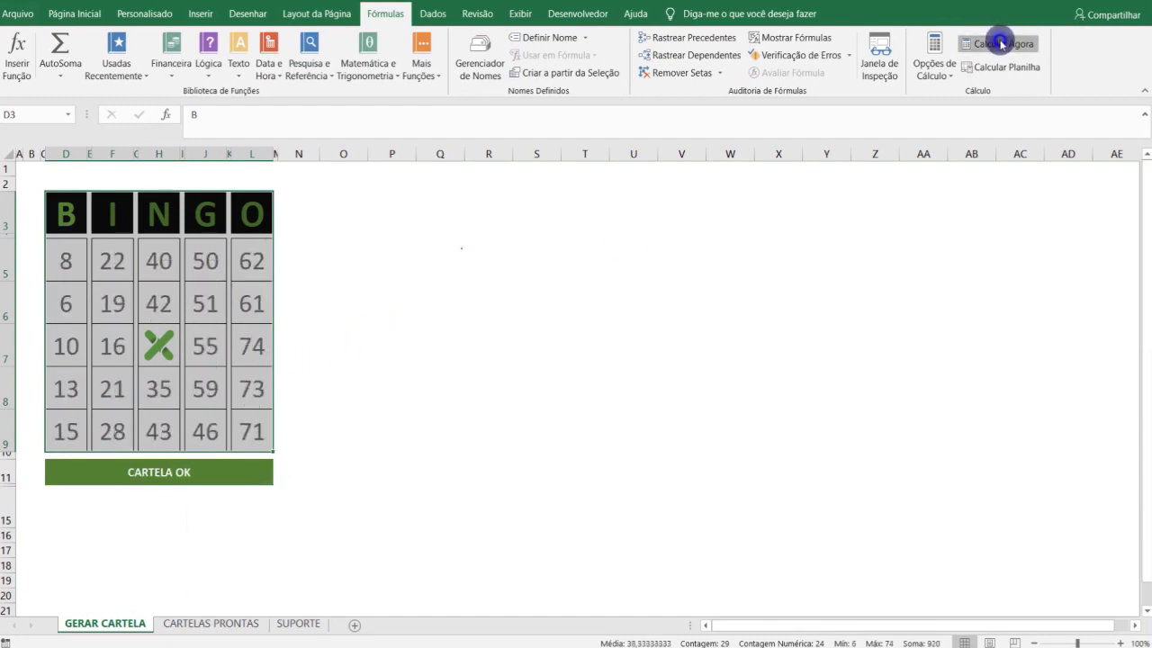
pyautogui.click(1002, 44)
pyautogui.click(1002, 43)
pyautogui.click(1001, 43)
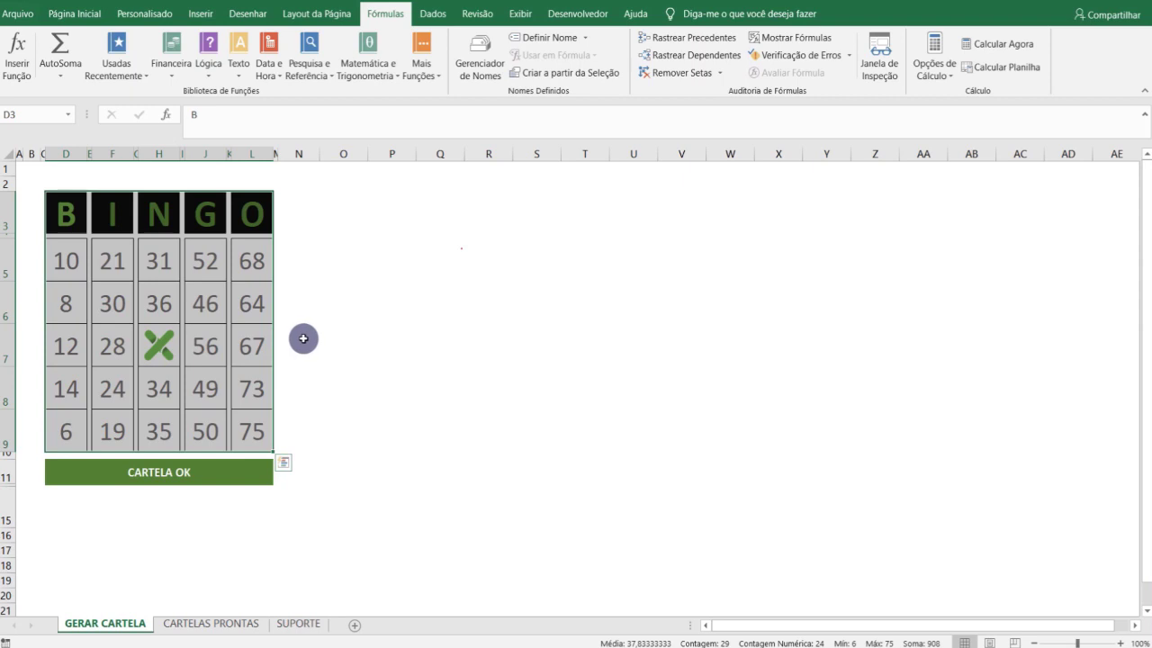
pyautogui.click(994, 45)
pyautogui.click(993, 45)
pyautogui.click(993, 45)
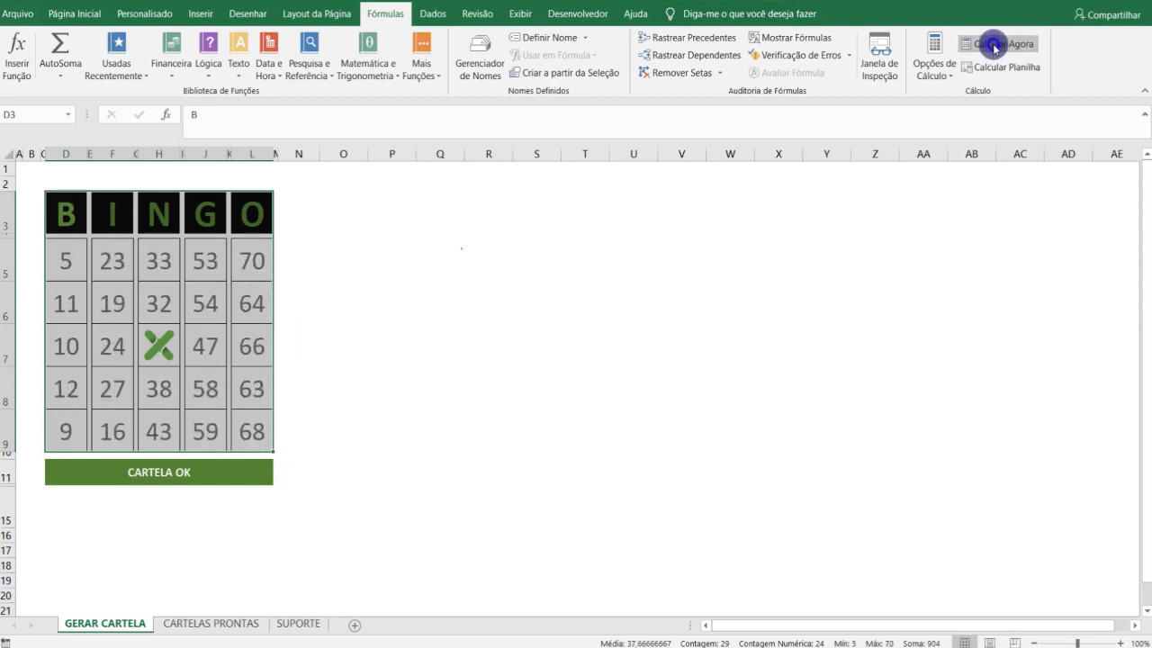
pyautogui.click(993, 45)
pyautogui.click(994, 45)
pyautogui.click(993, 45)
pyautogui.click(993, 45)
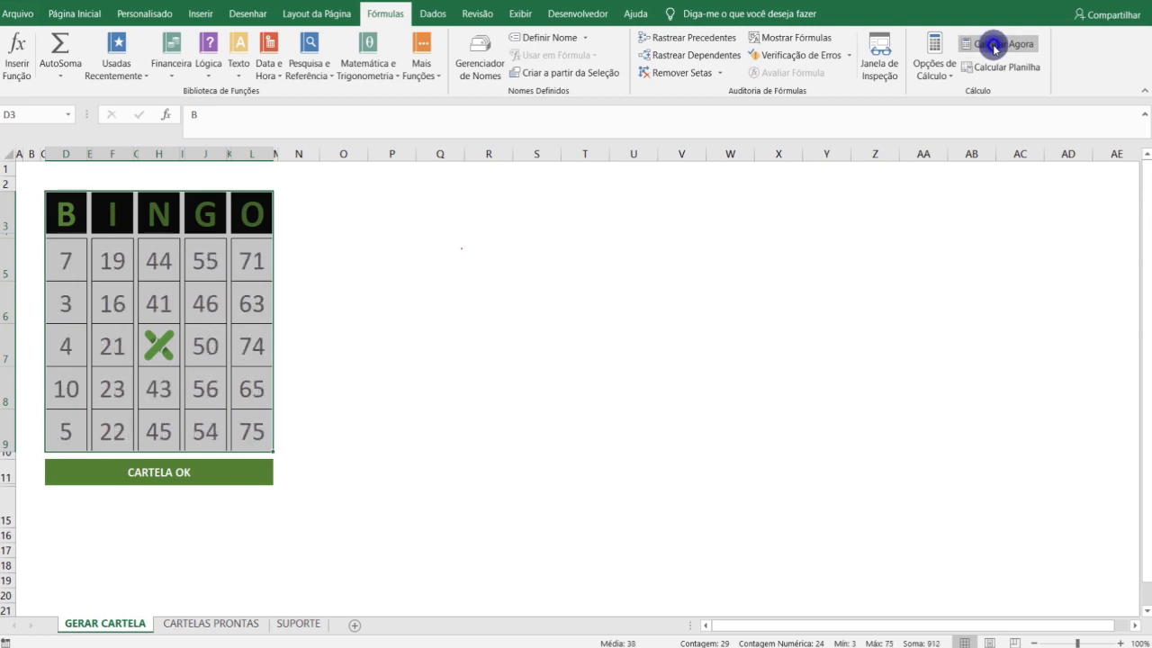
pyautogui.click(993, 45)
pyautogui.click(994, 45)
pyautogui.click(994, 45)
pyautogui.click(993, 45)
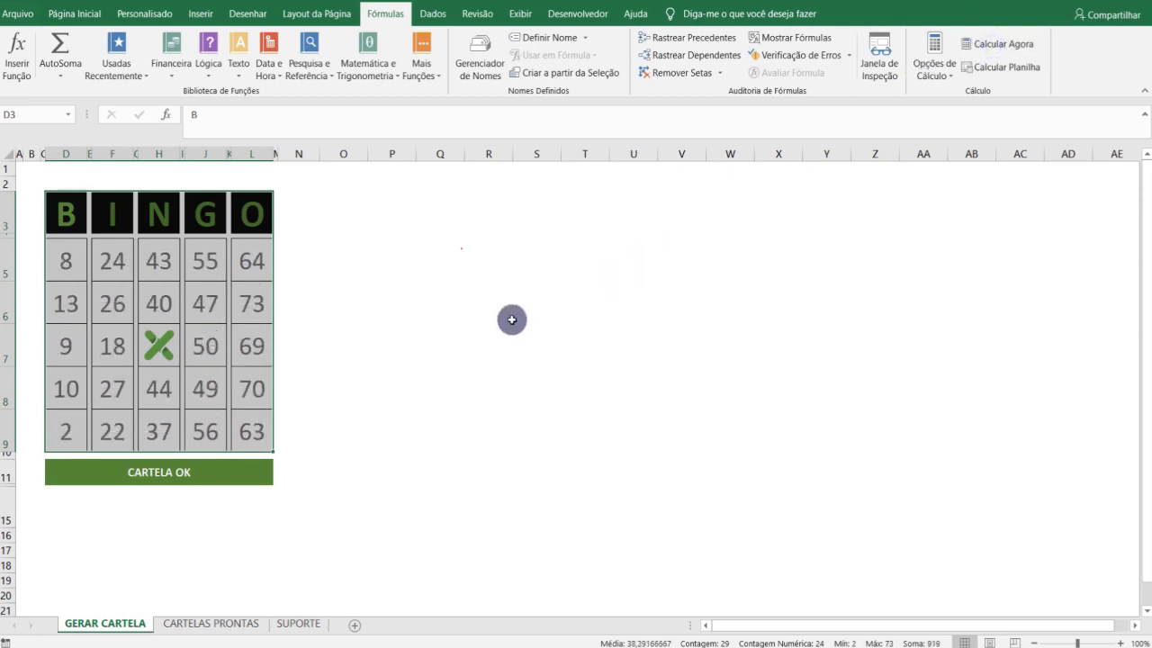
pyautogui.click(409, 342)
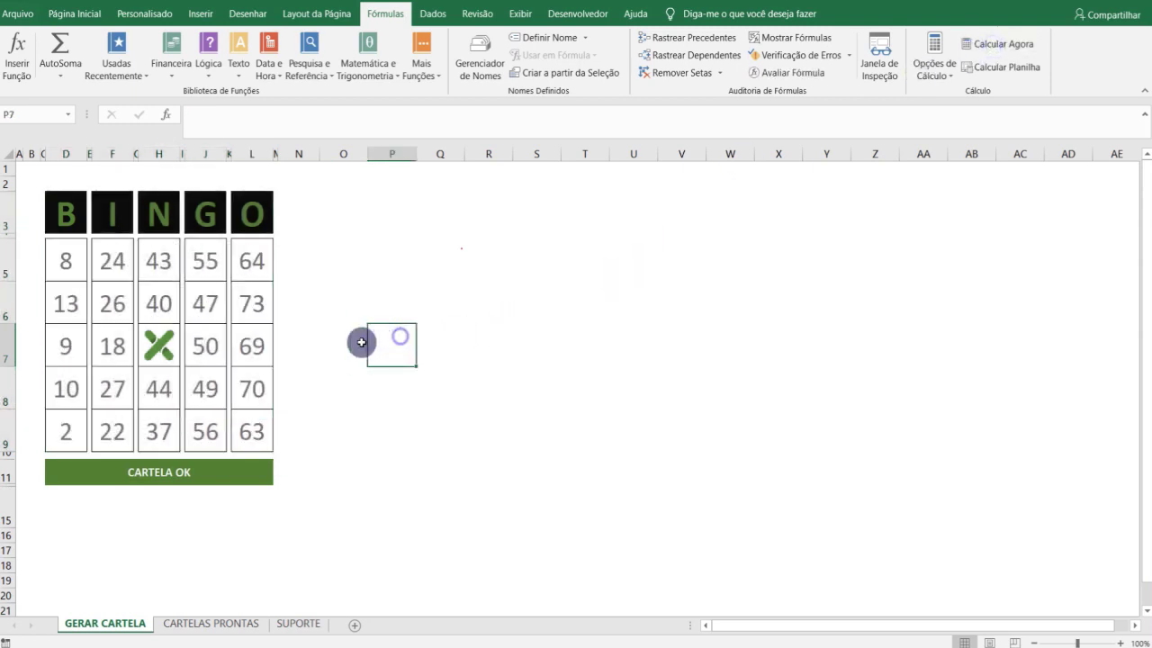
# Step: Go to the SUPORTE sheet and inspect the ALEATÓRIO random formula in cell A3
pyautogui.click(214, 623)
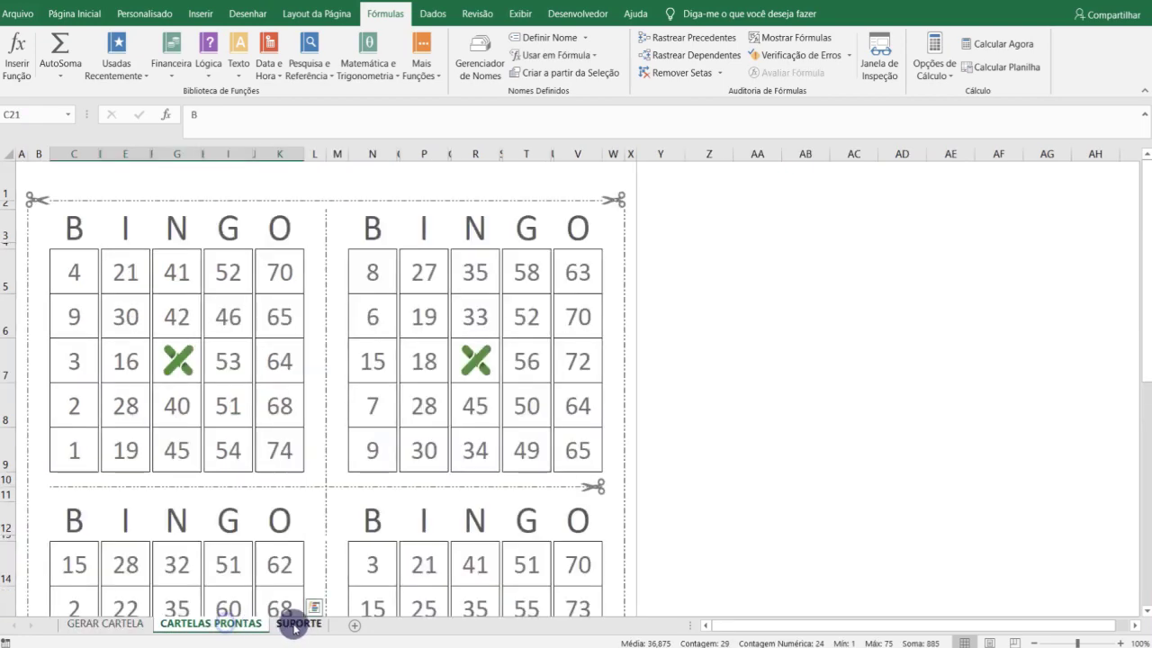
pyautogui.click(297, 623)
pyautogui.click(43, 231)
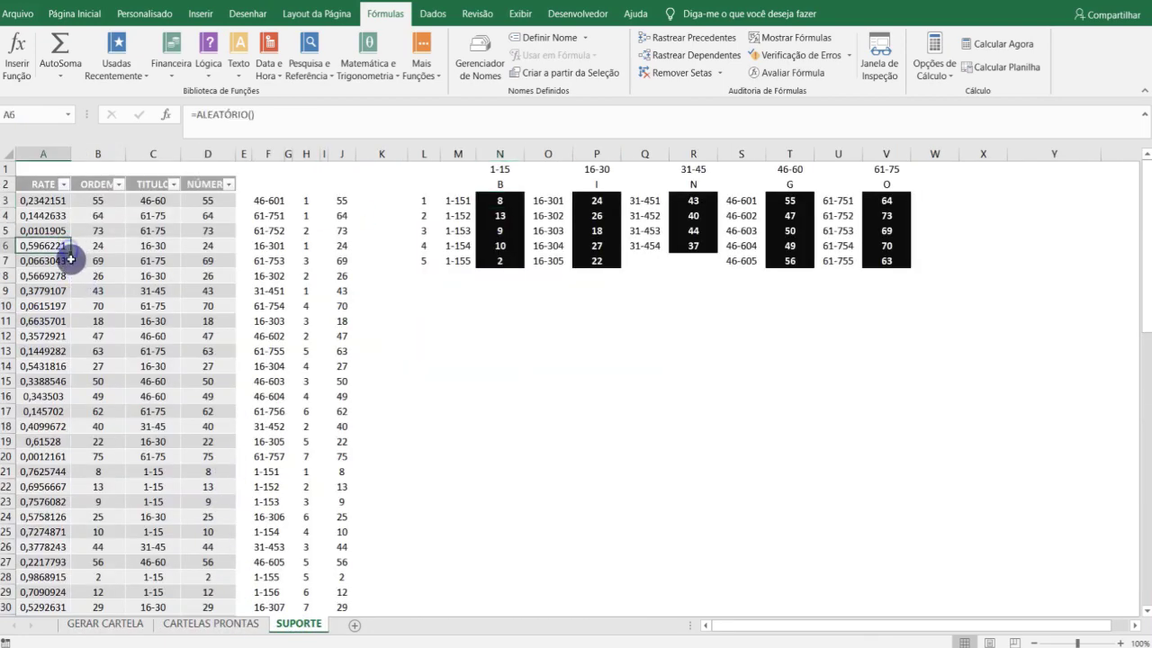
pyautogui.click(45, 200)
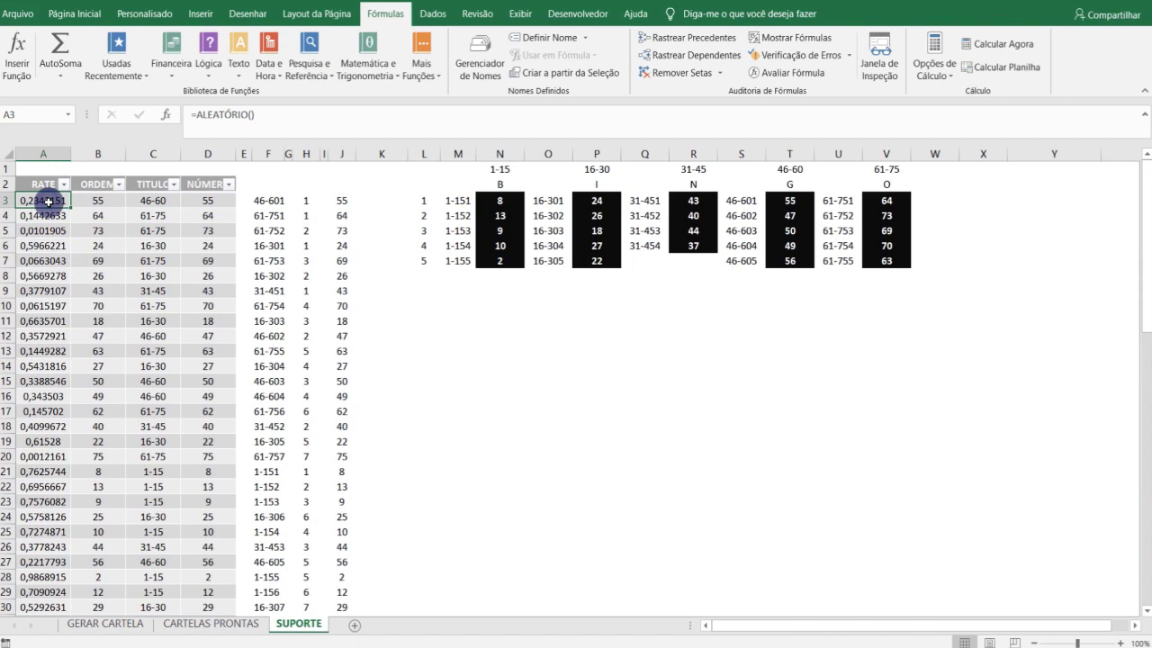
pyautogui.press('Right')
pyautogui.press('Right')
pyautogui.press('Right')
pyautogui.press('Right')
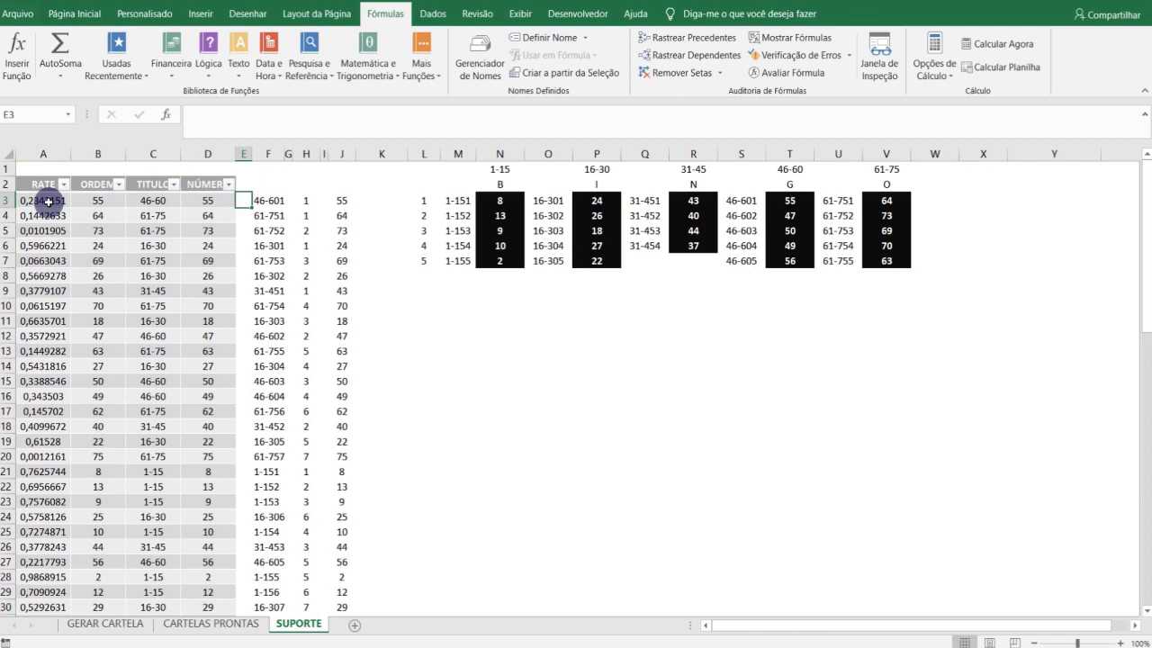
pyautogui.press('Left')
pyautogui.press('Left')
pyautogui.press('Left')
pyautogui.press('Left')
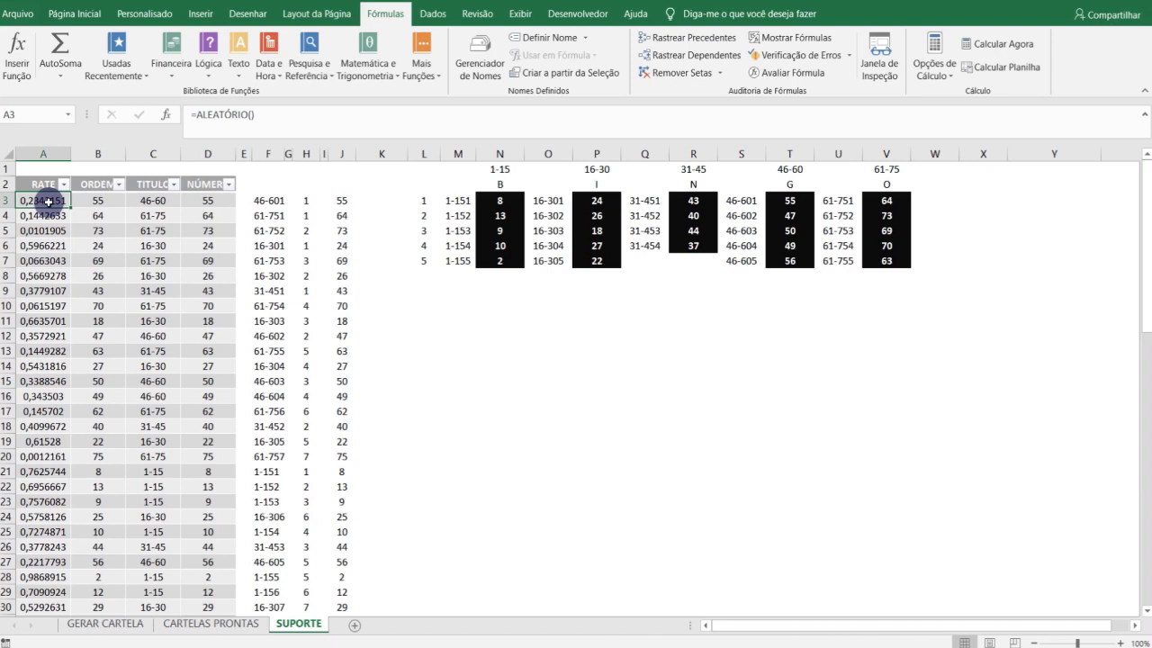
# Step: Check C3's range formula, then select the whole RATE column of random values in column A
pyautogui.press('Right')
pyautogui.press('Right')
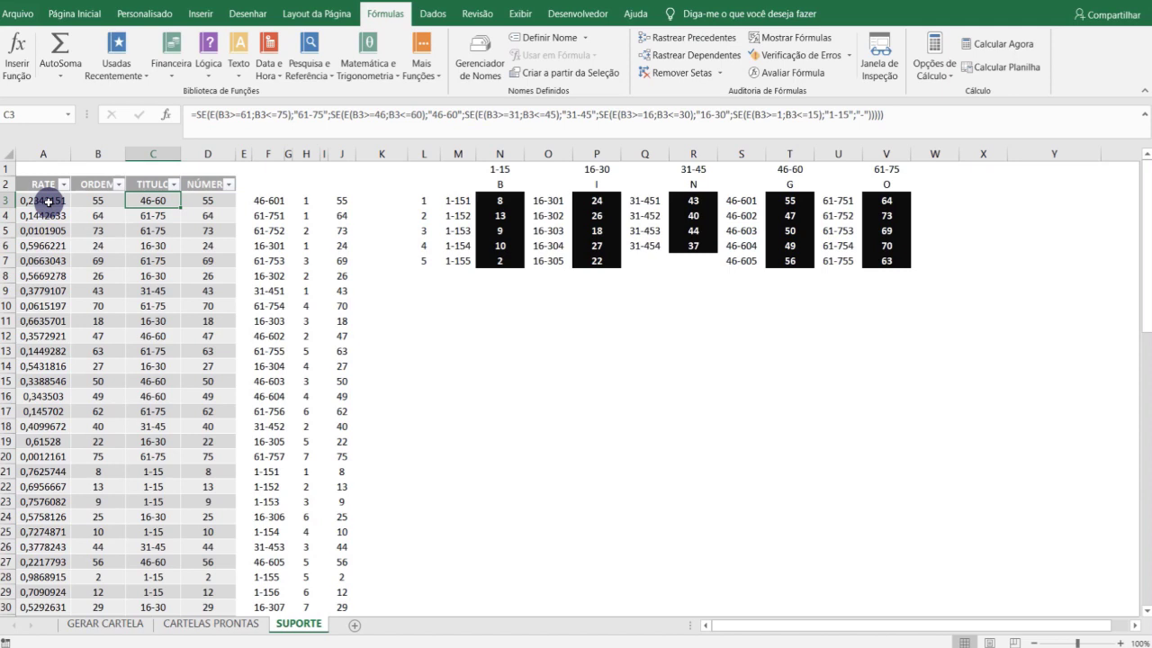
pyautogui.click(48, 201)
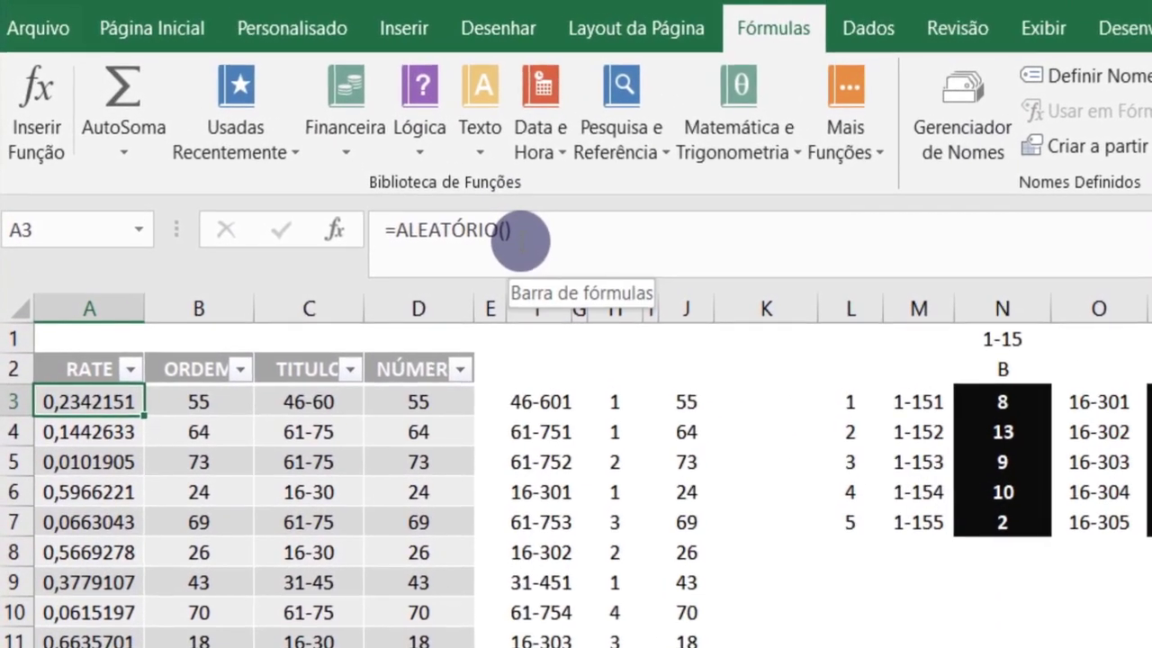
pyautogui.hotkey('ctrl', 'shift', 'Down')
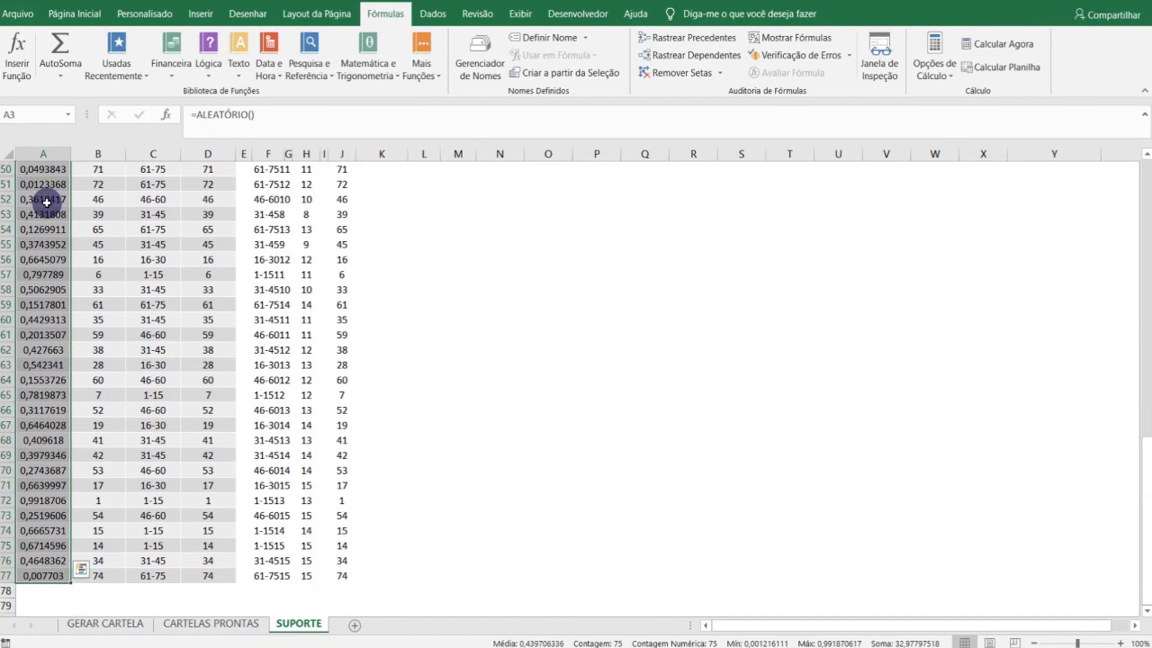
pyautogui.hotkey('ctrl', 'Home')
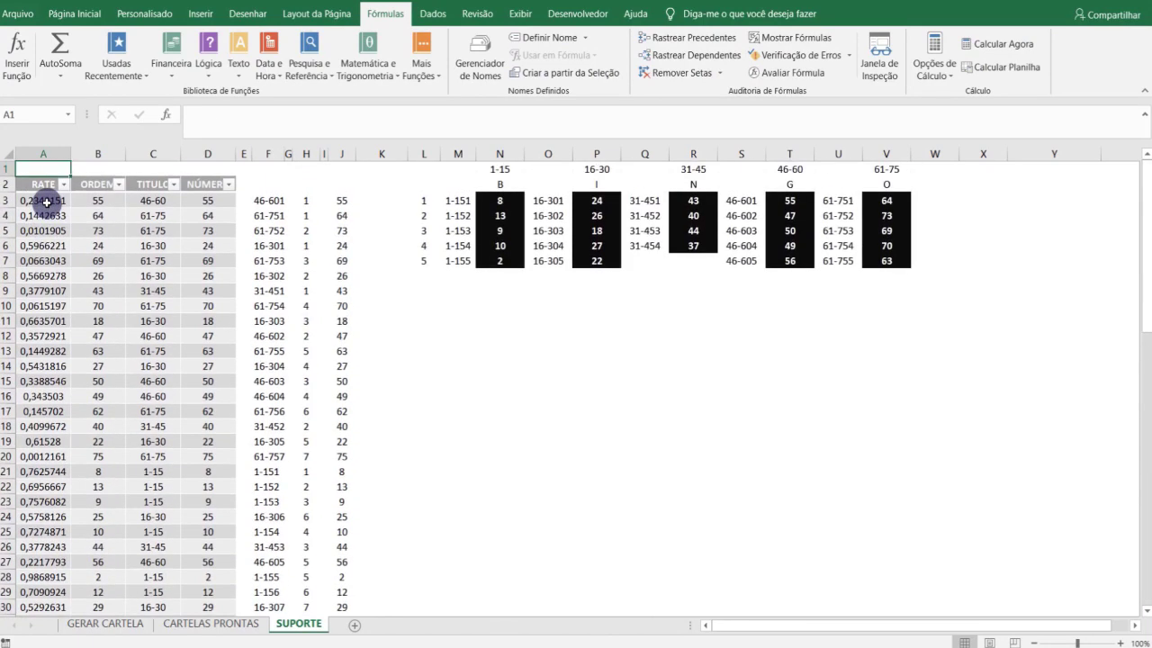
pyautogui.click(46, 202)
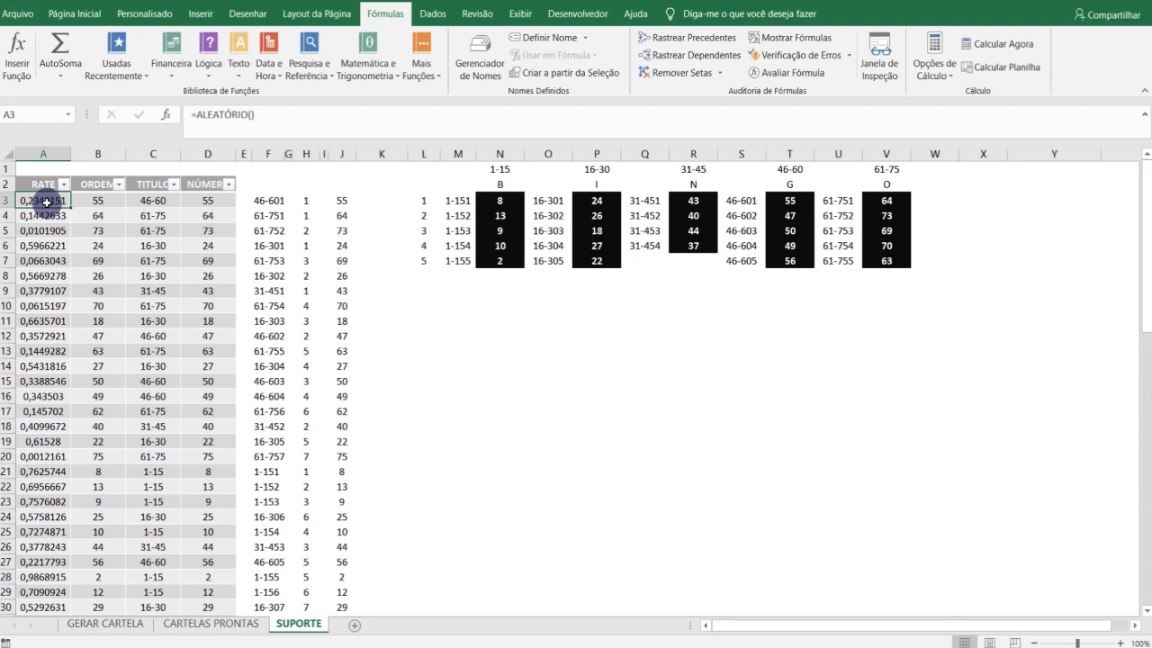
pyautogui.press('Down')
pyautogui.press('Down')
pyautogui.press('Down')
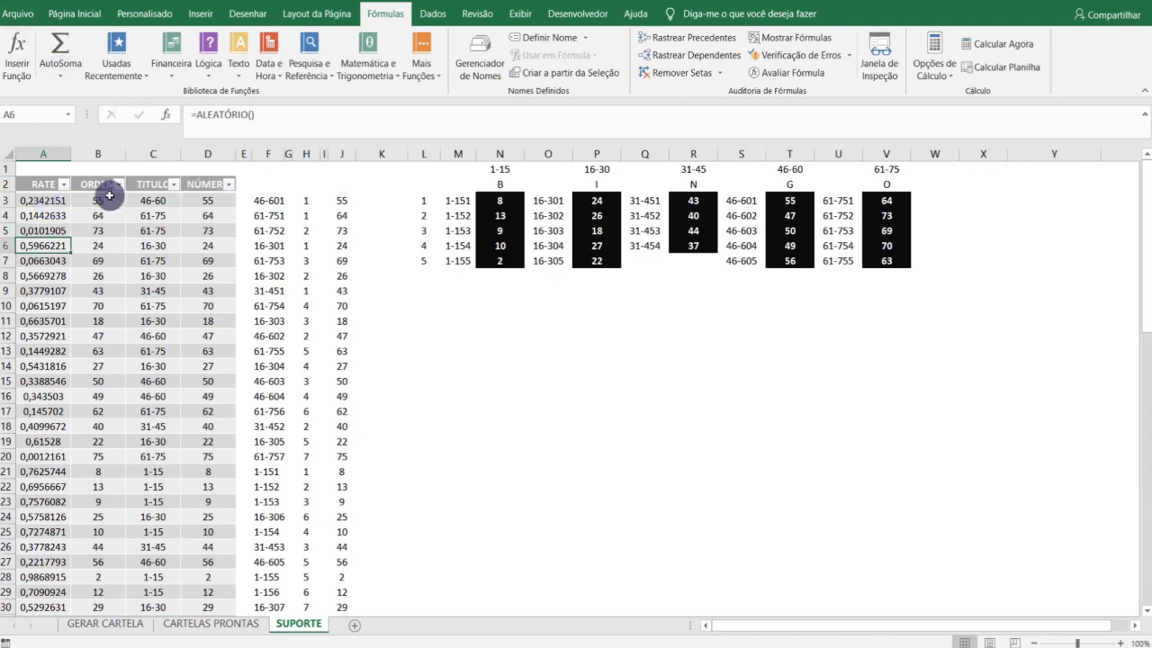
# Step: Read the ORDEM.EQ rank formulas in B4 and B3 and the SE formula in C3, then return to GERAR CARTELA
pyautogui.click(112, 212)
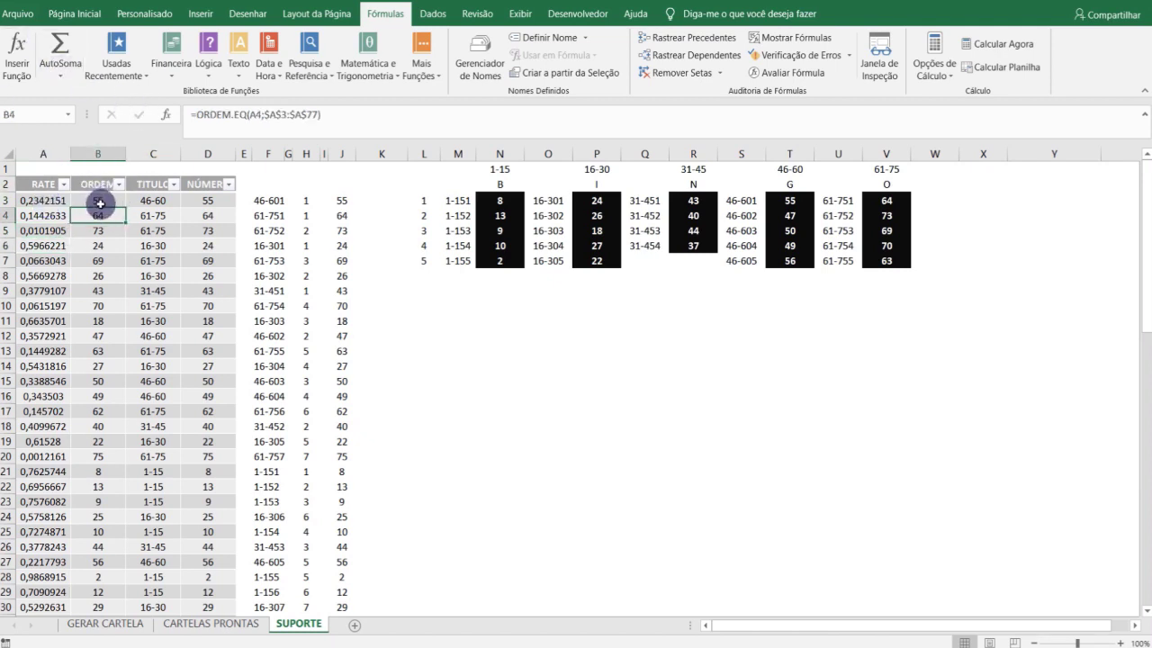
pyautogui.click(102, 198)
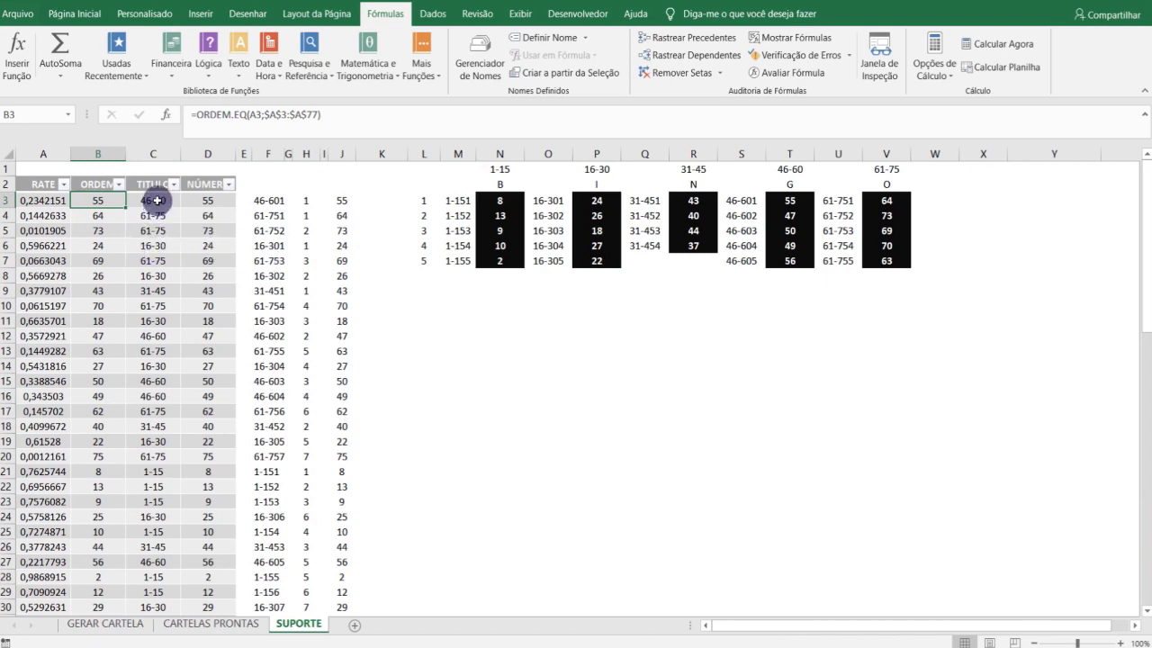
pyautogui.click(153, 199)
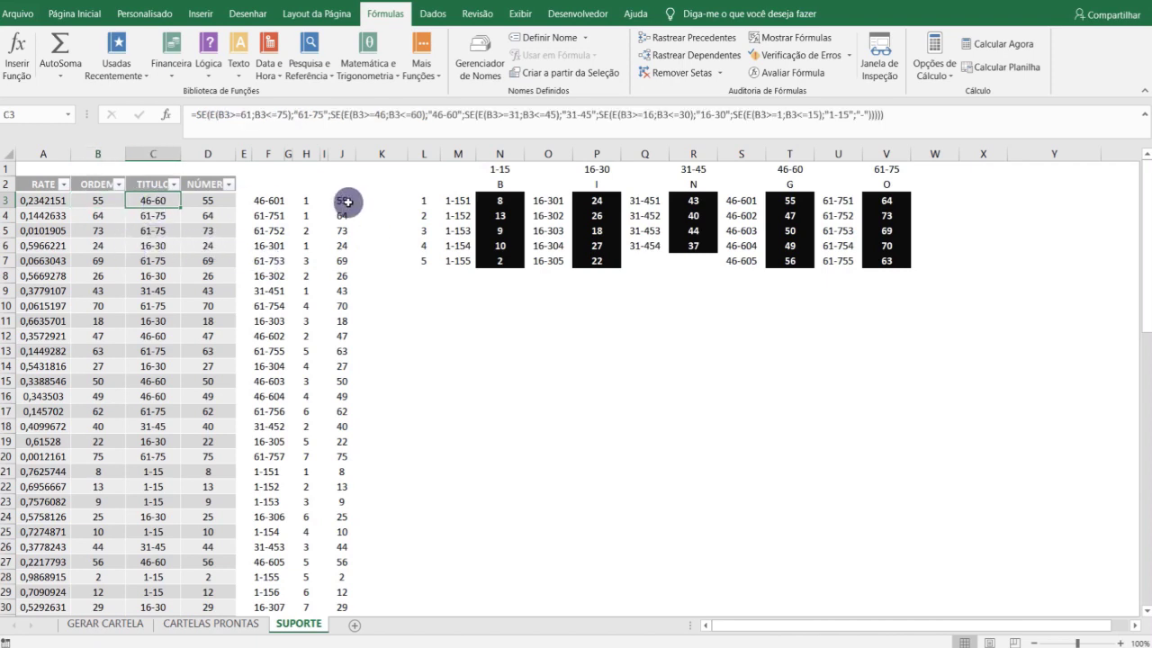
pyautogui.hotkey('ctrl', 'pageup')
pyautogui.hotkey('ctrl', 'pageup')
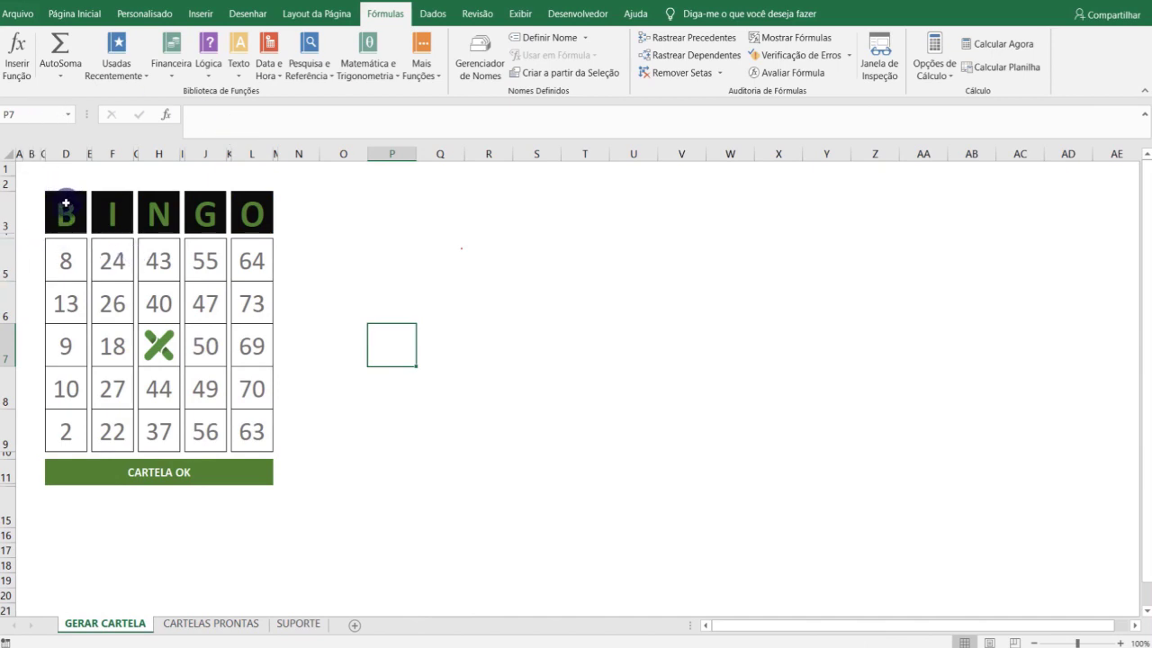
# Step: Select the card's B column D3:D9 and cells D1 and F1, then go back to SUPORTE
pyautogui.moveTo(66, 203); pyautogui.dragTo(51, 425)
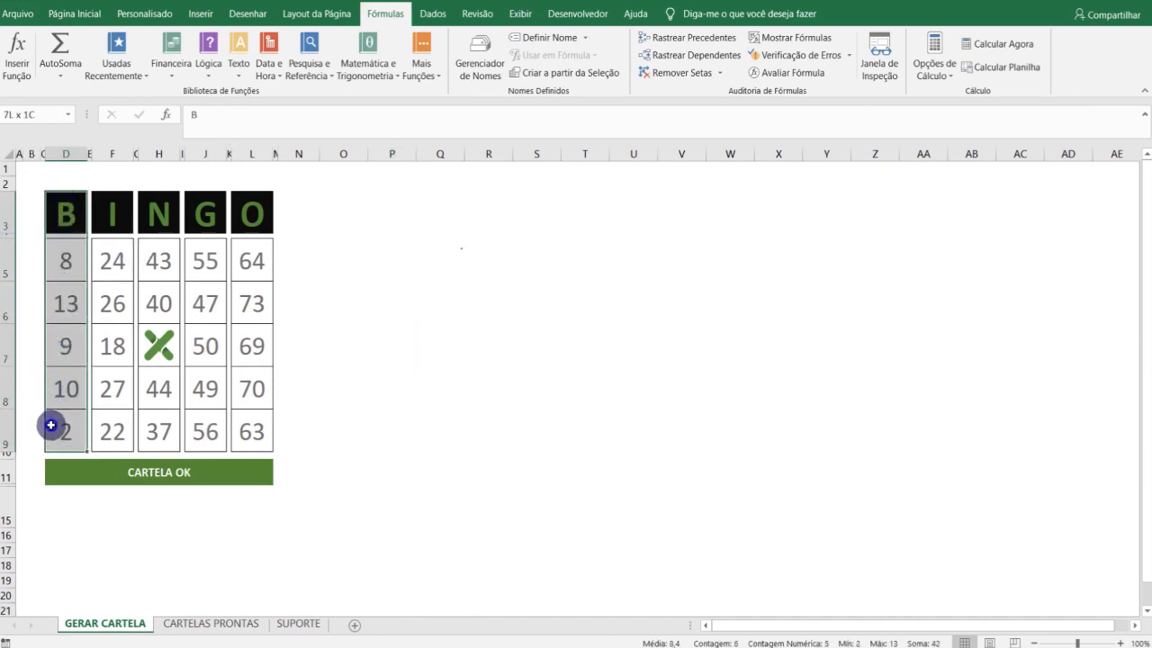
pyautogui.click(68, 174)
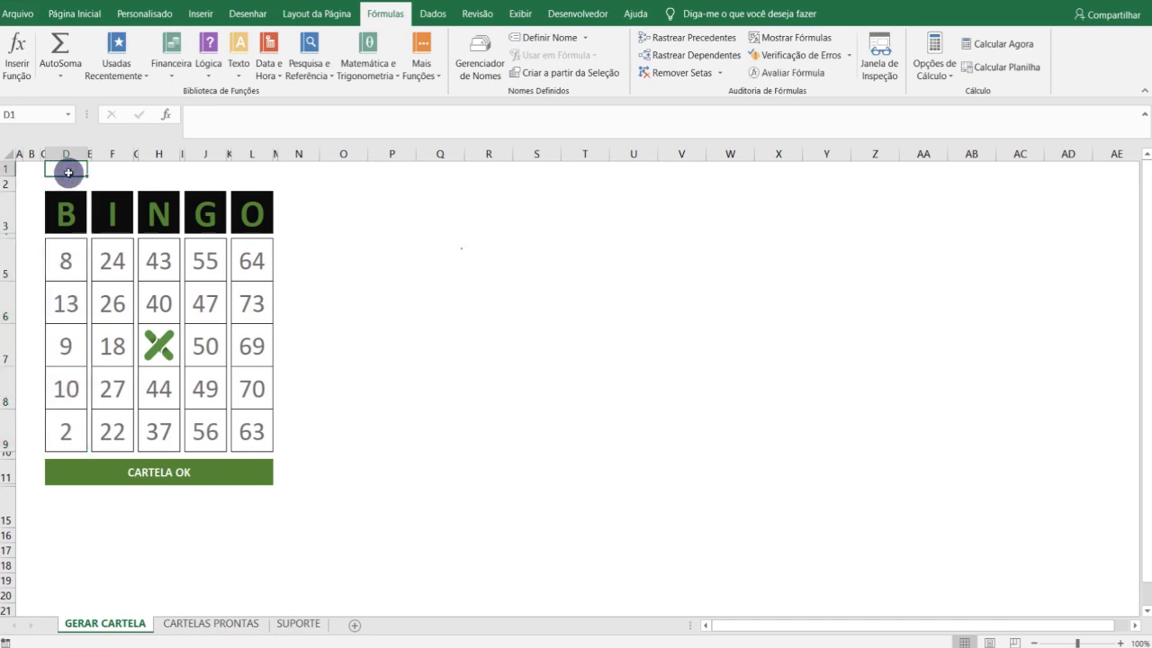
pyautogui.click(116, 171)
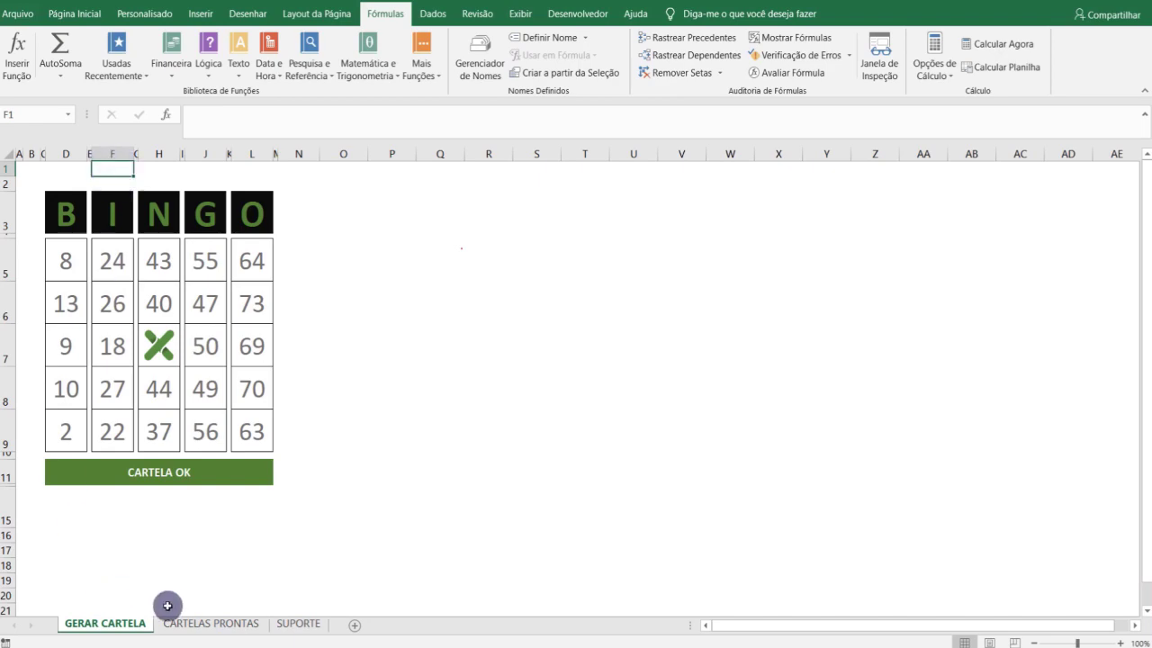
pyautogui.click(213, 622)
pyautogui.click(300, 624)
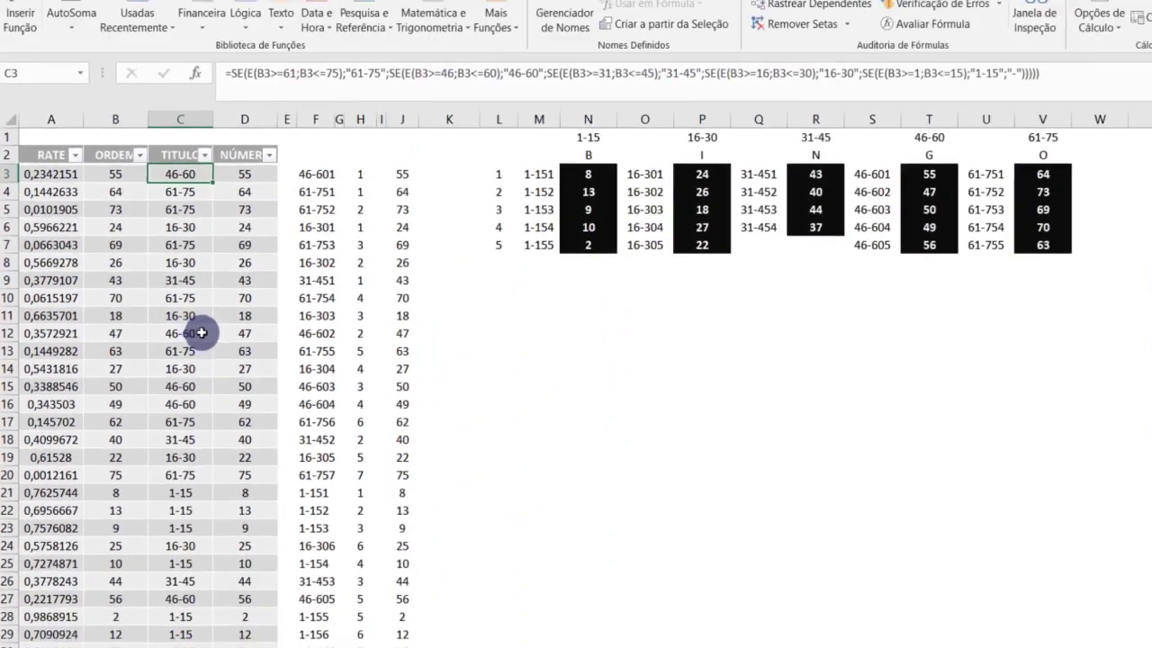
# Step: Review the nested SE range-title formulas in cells D12, C12 and C3
pyautogui.click(201, 333)
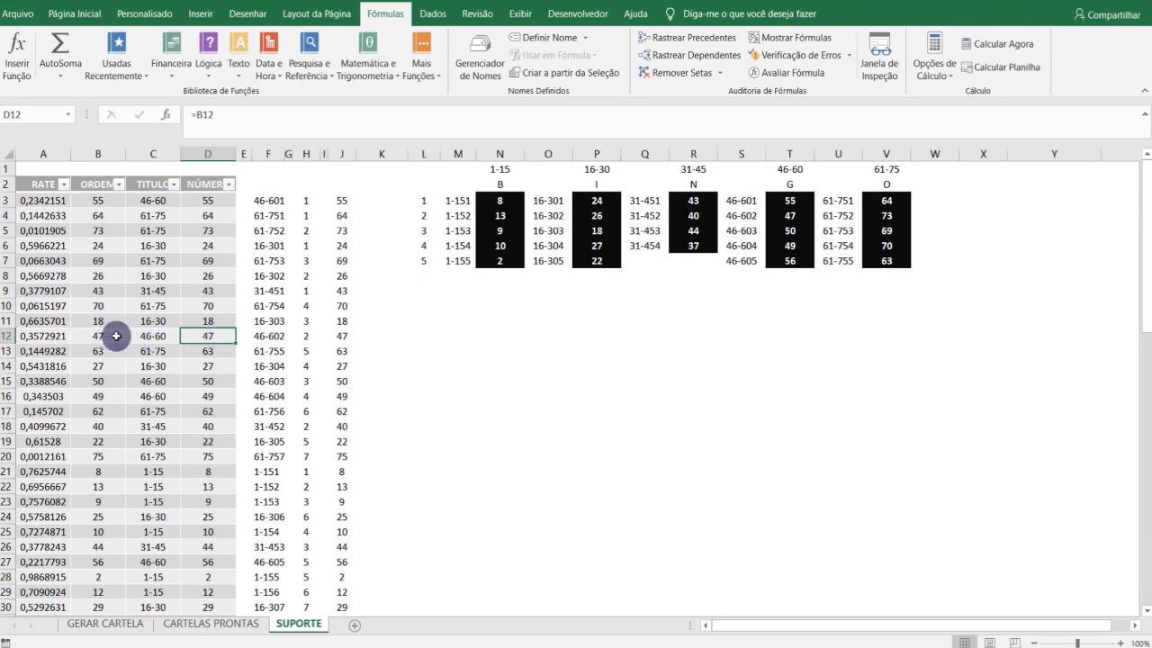
pyautogui.click(157, 335)
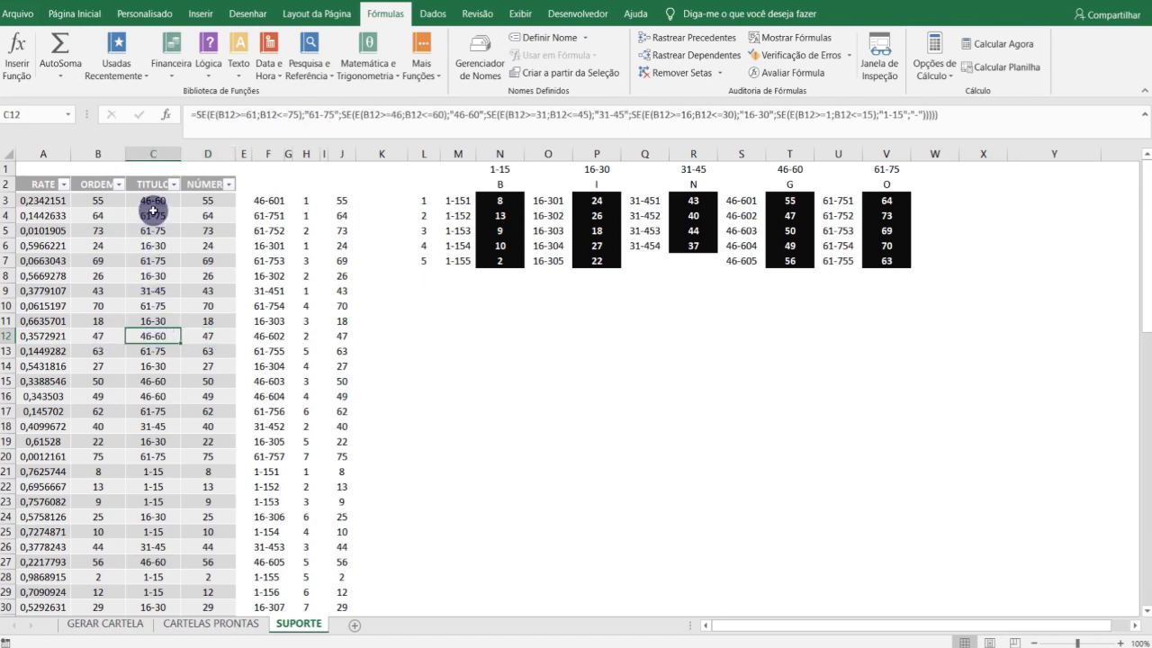
pyautogui.click(154, 206)
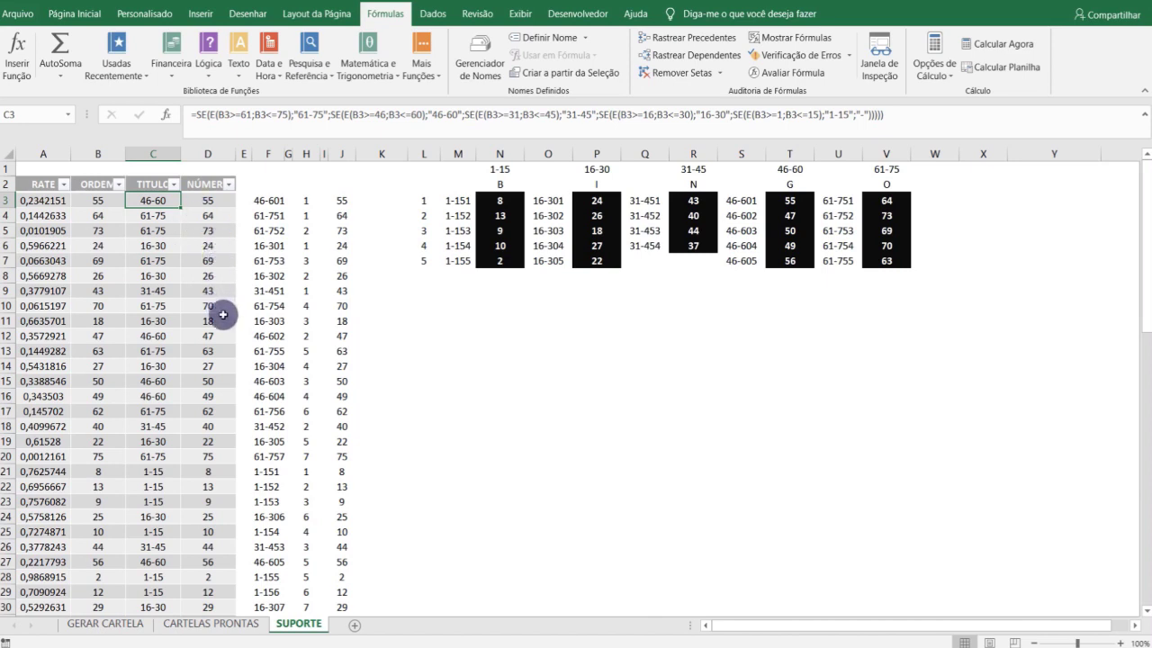
pyautogui.click(149, 261)
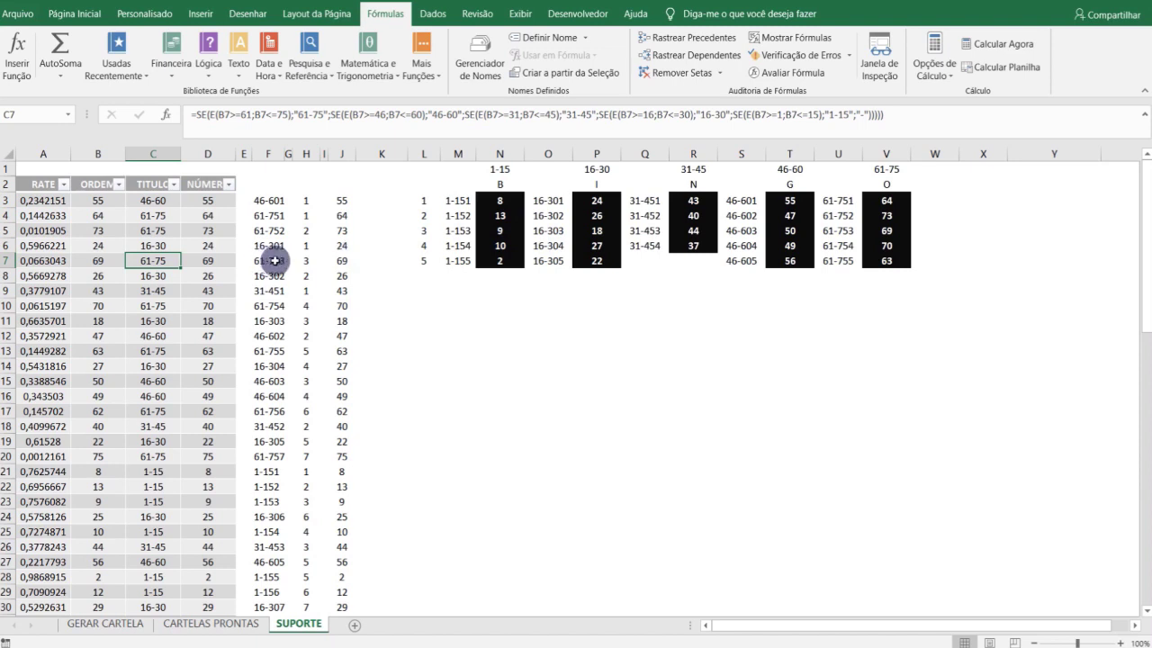
pyautogui.click(499, 198)
pyautogui.moveTo(506, 199); pyautogui.dragTo(504, 260)
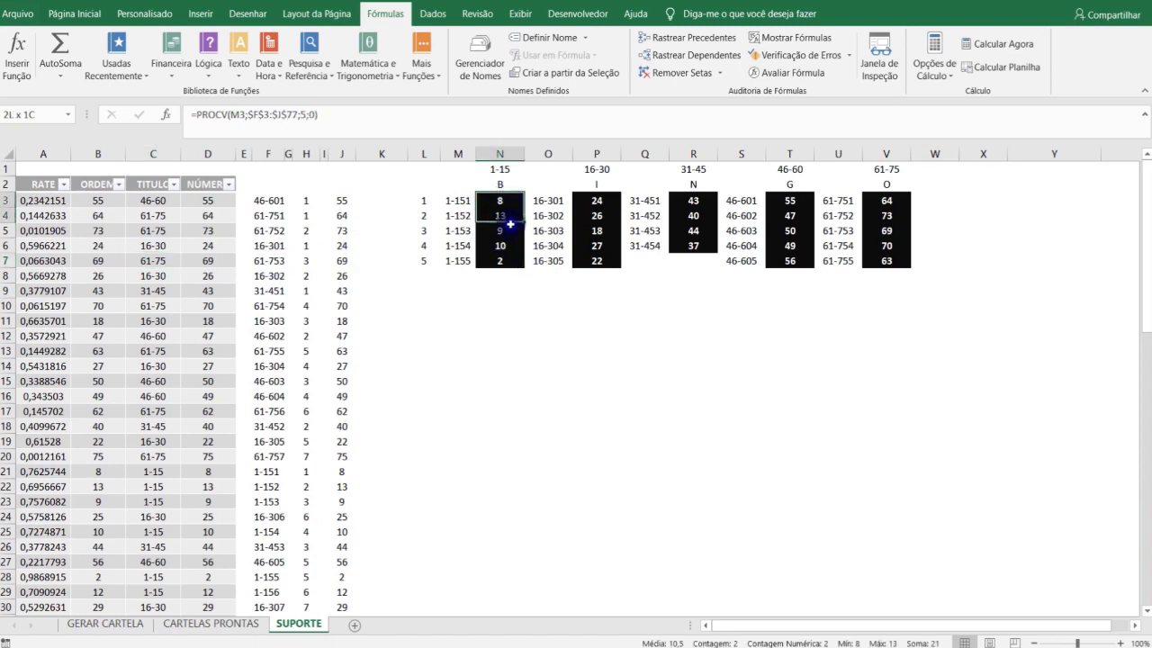
pyautogui.click(502, 202)
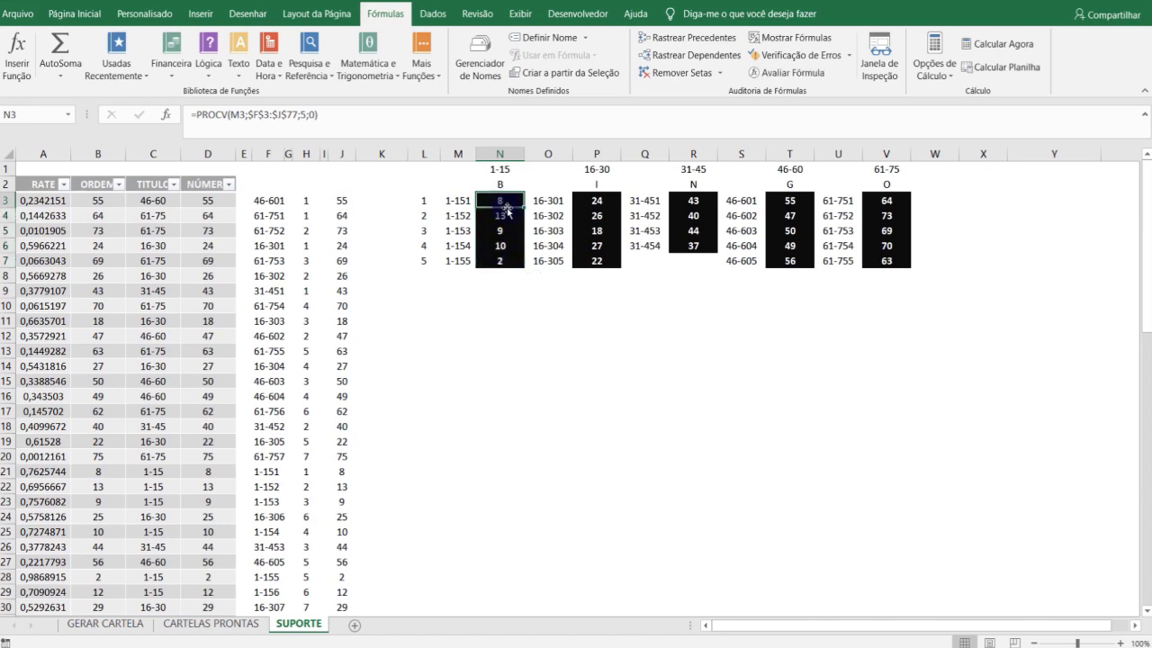
pyautogui.click(104, 623)
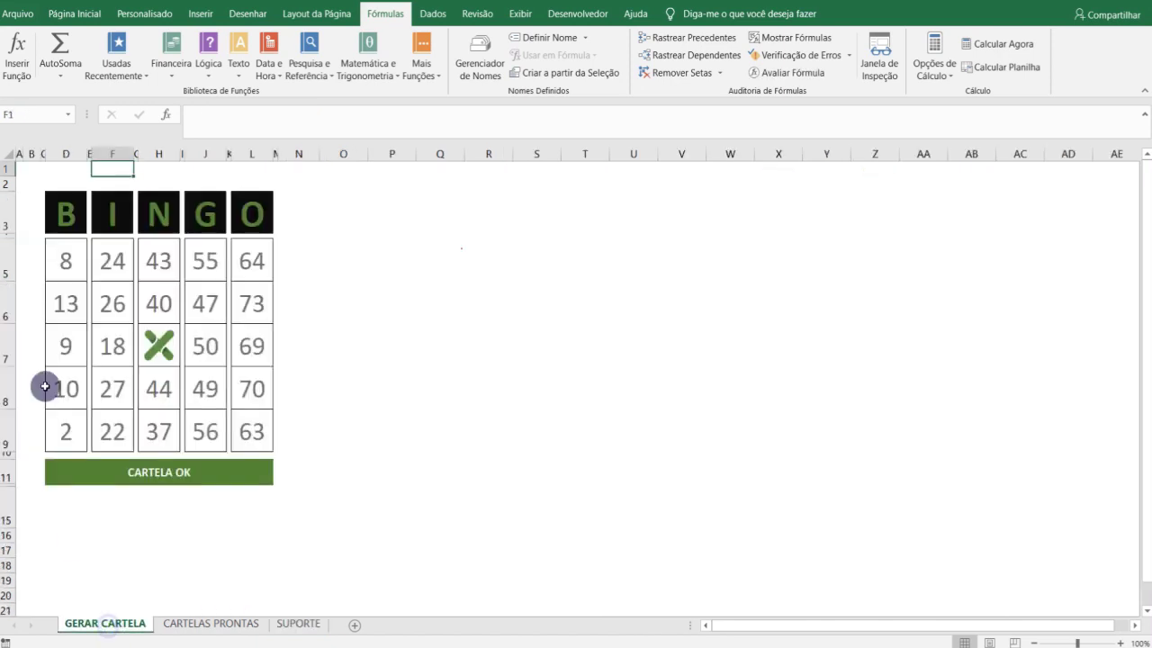
pyautogui.click(63, 263)
pyautogui.click(66, 309)
pyautogui.click(63, 347)
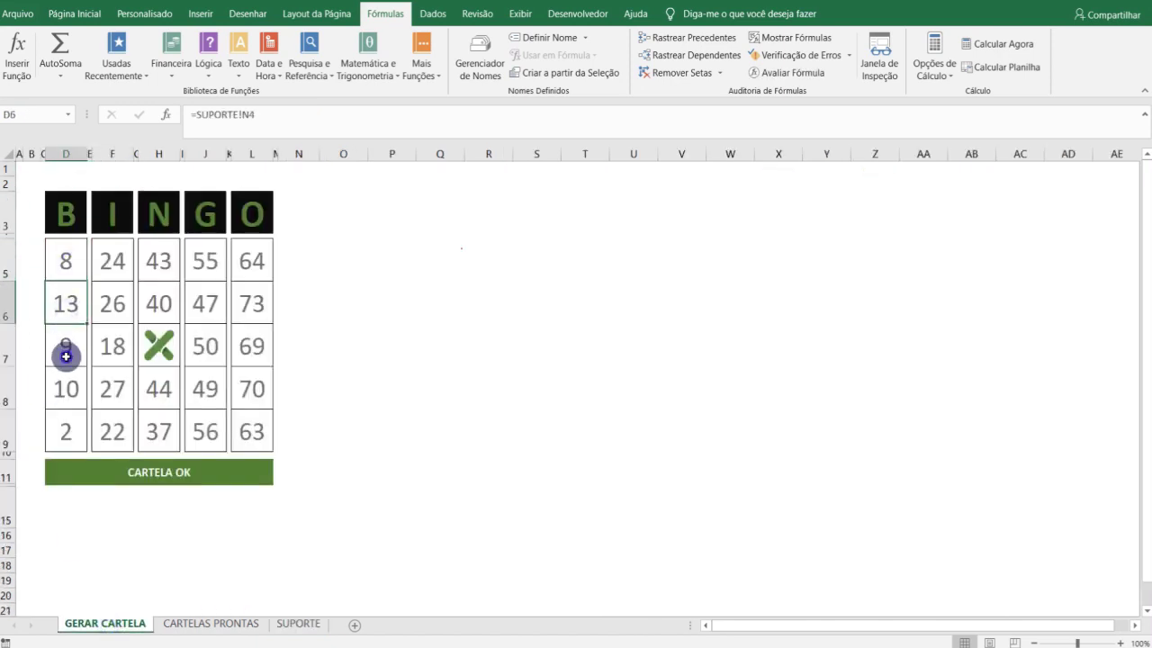
pyautogui.click(63, 390)
pyautogui.click(63, 428)
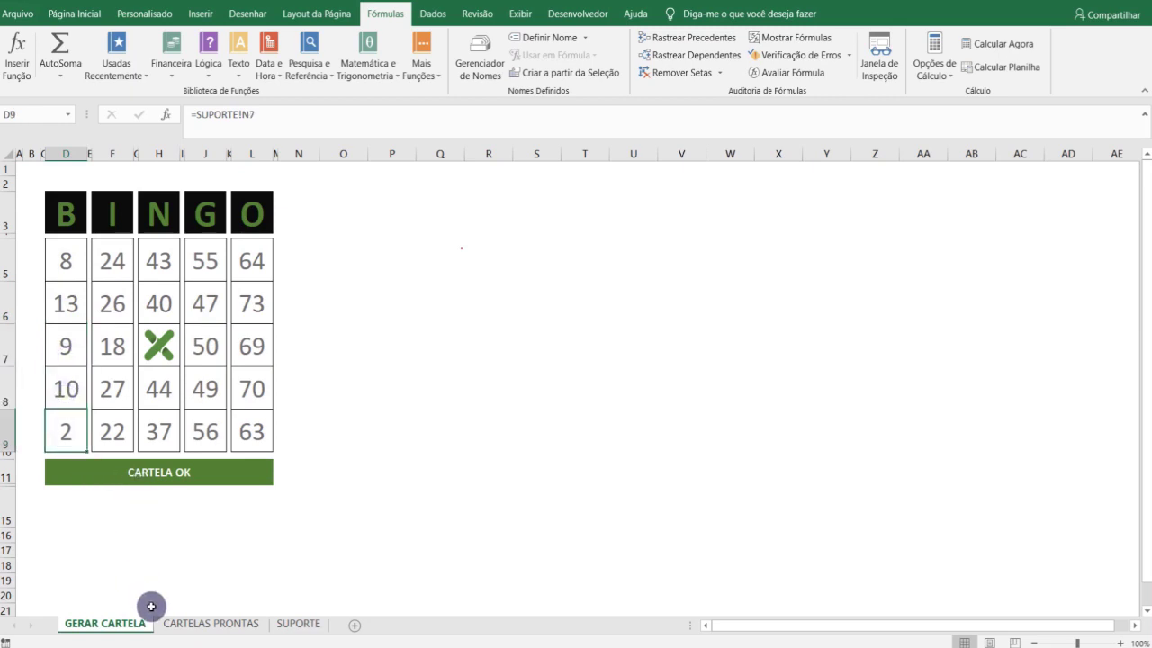
pyautogui.click(292, 623)
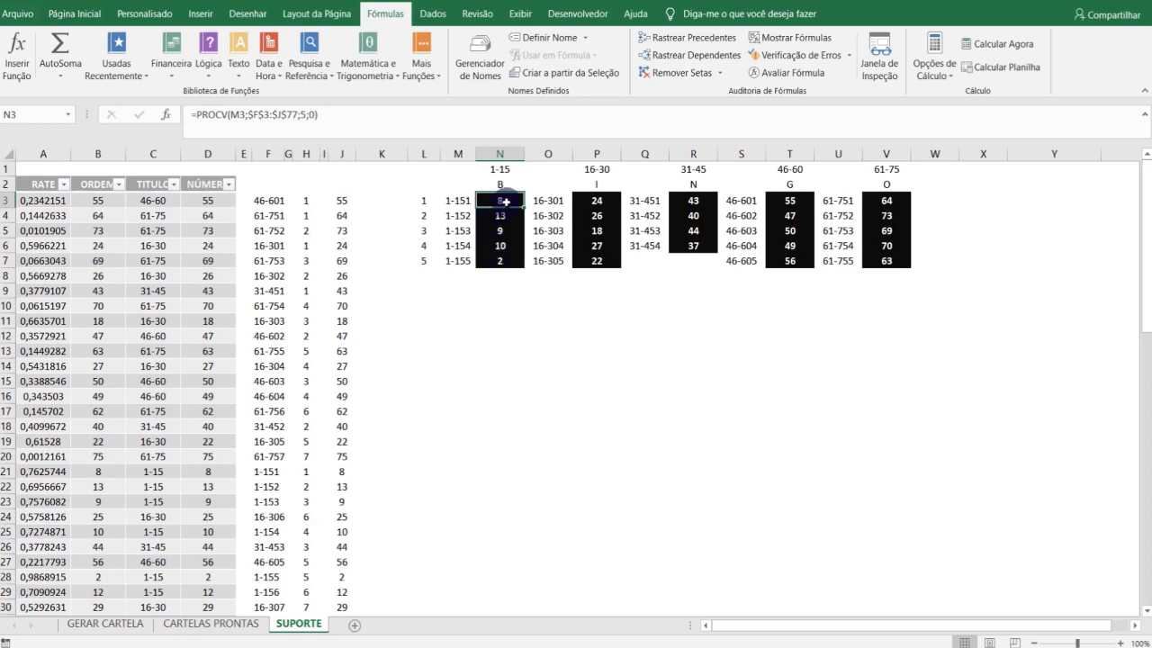
pyautogui.moveTo(504, 203); pyautogui.dragTo(505, 231)
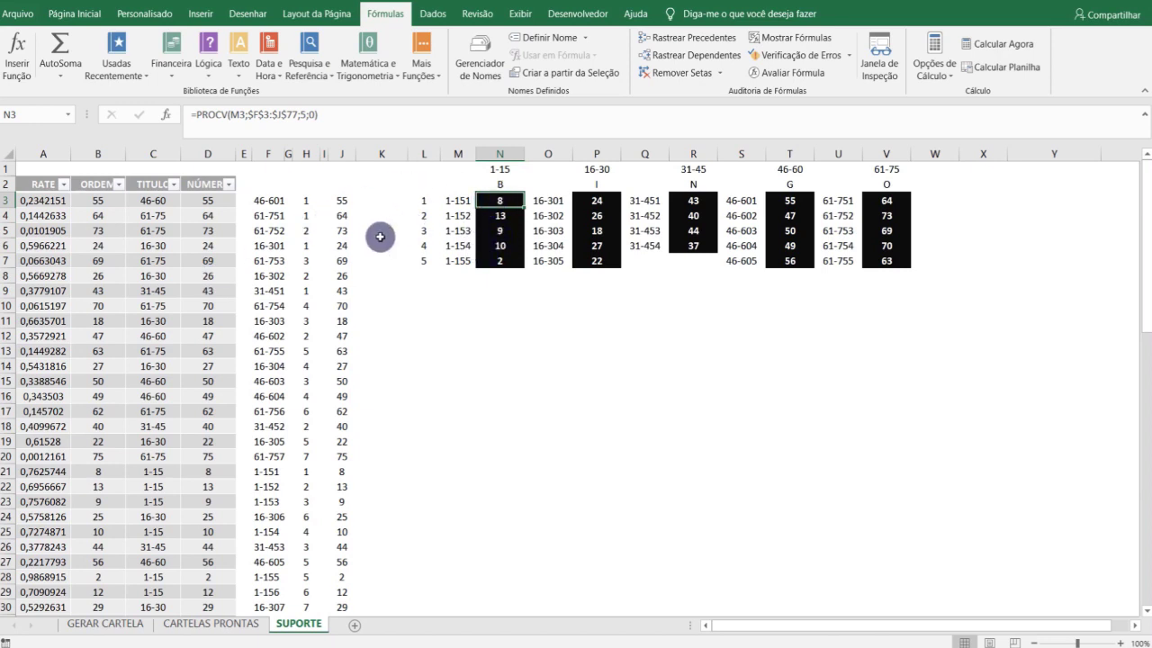
pyautogui.click(496, 169)
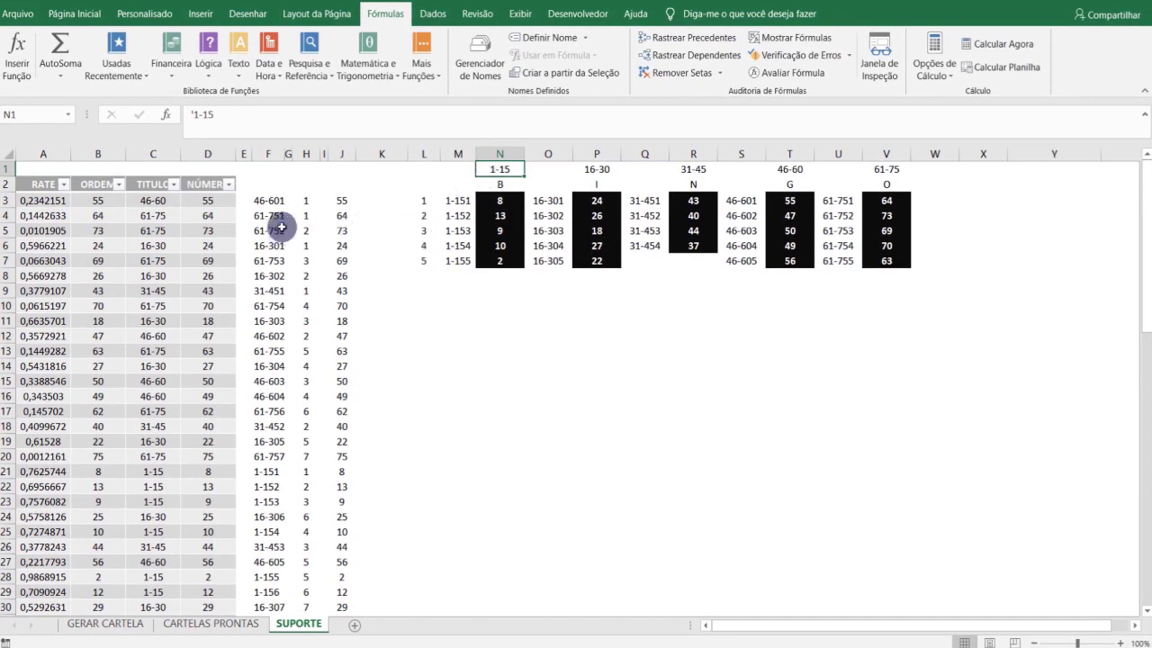
# Step: Inspect the lookup-key formulas in F3, M3, M4, M5 and O4 and the 1-15 header in N1
pyautogui.click(272, 204)
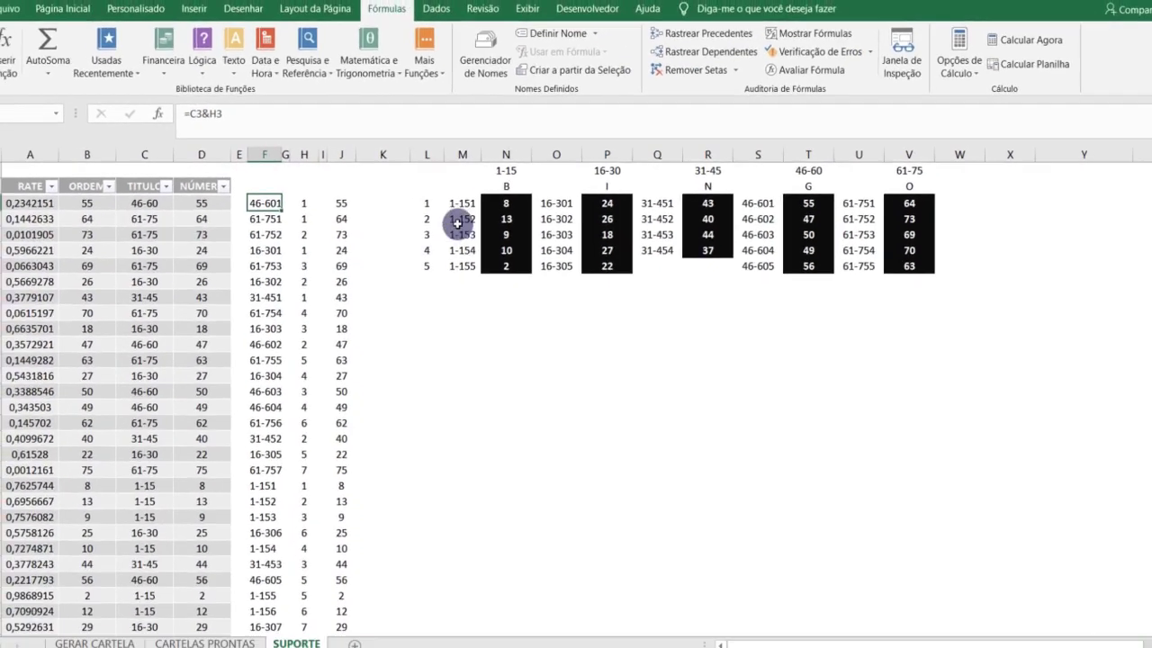
pyautogui.click(457, 201)
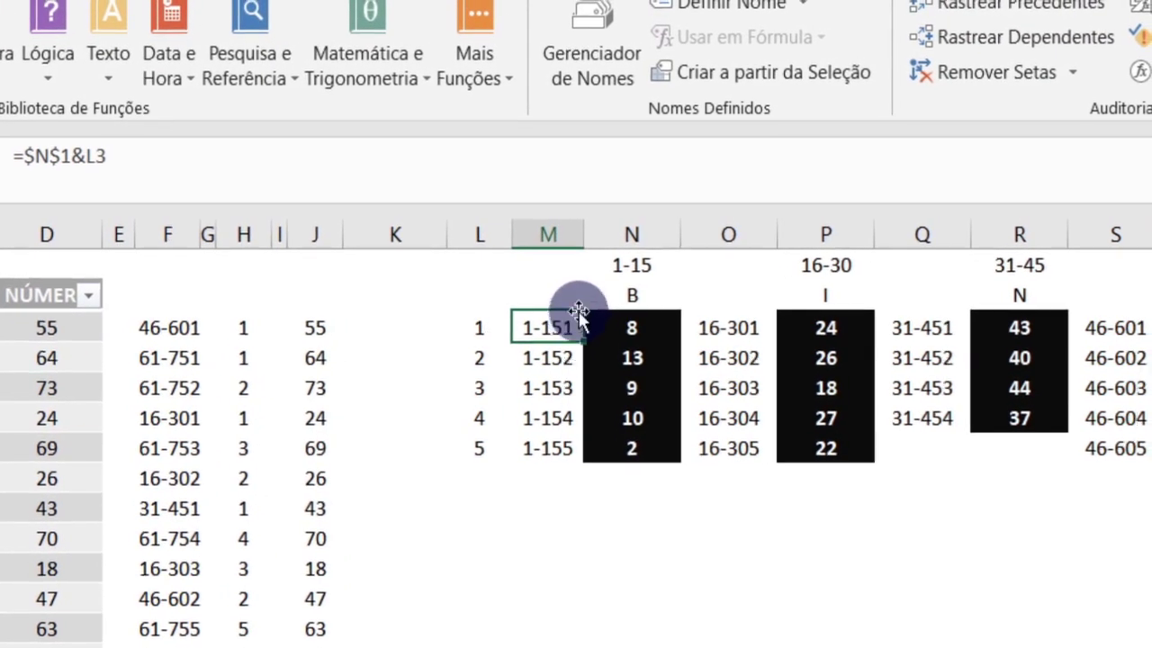
pyautogui.click(504, 173)
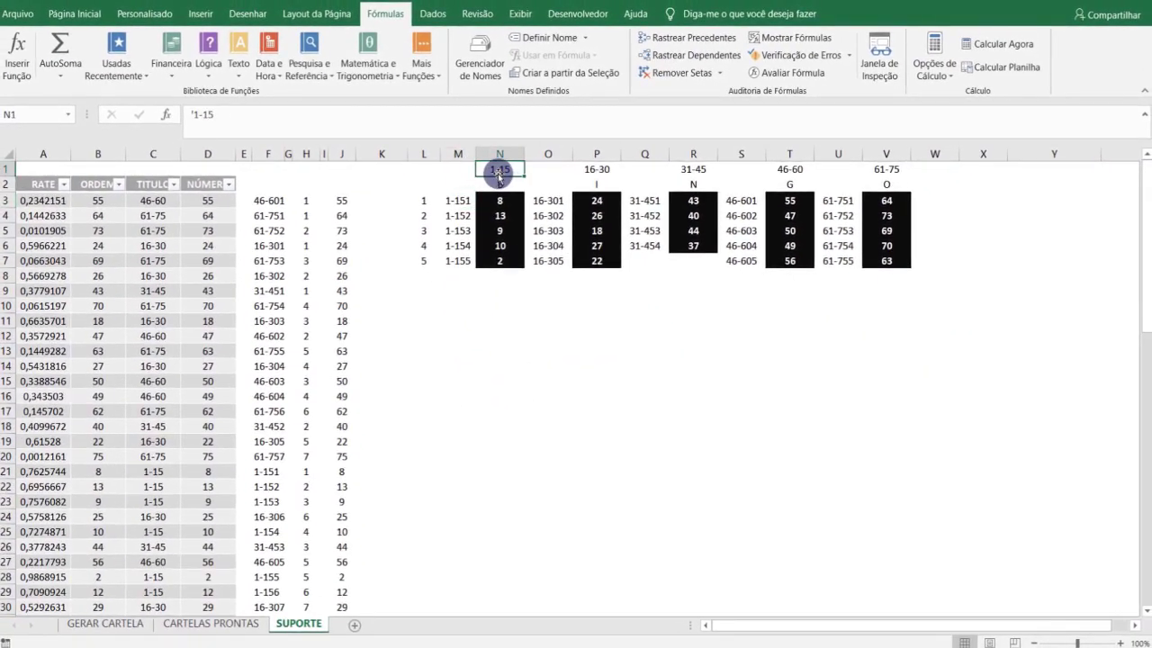
pyautogui.click(458, 216)
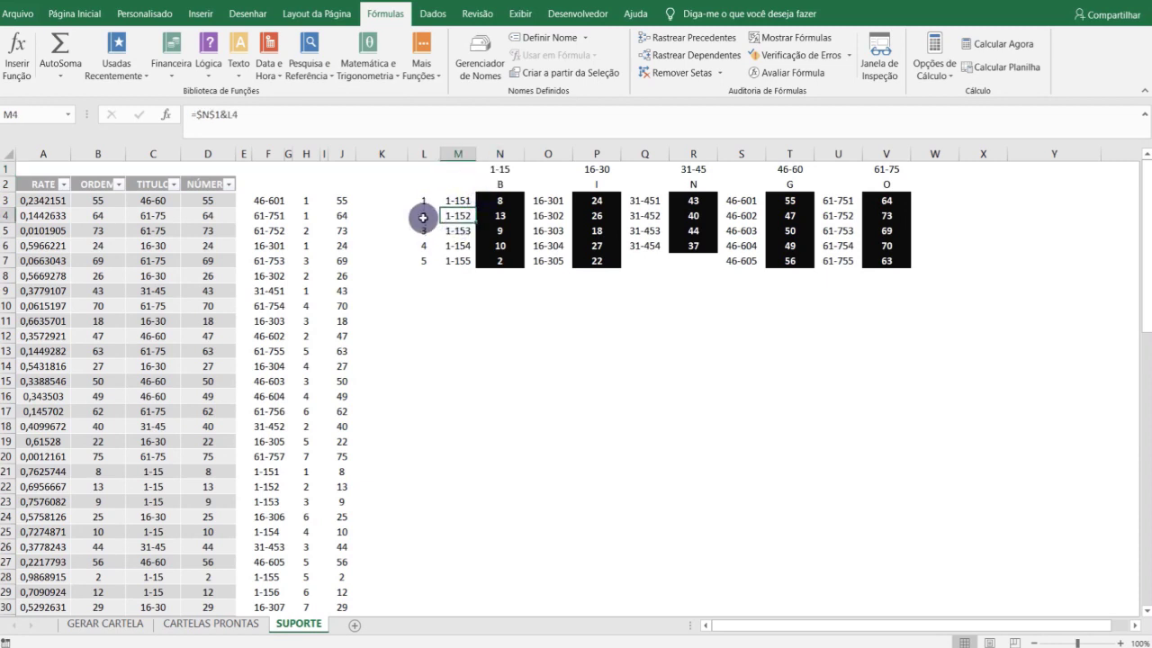
pyautogui.click(460, 232)
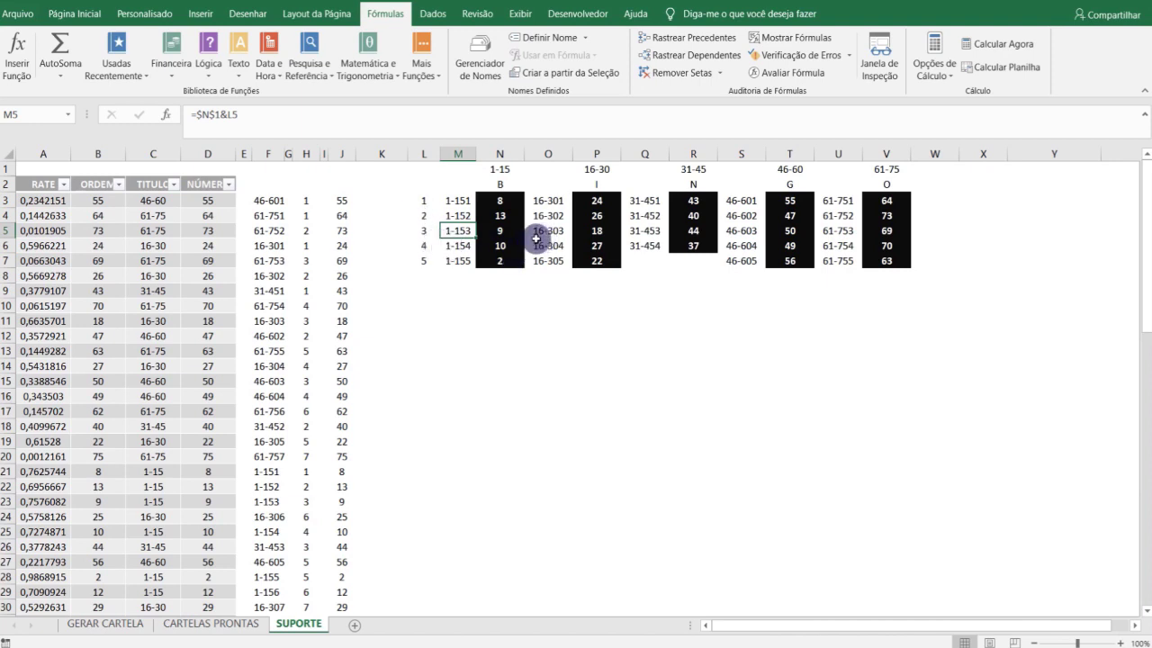
pyautogui.click(547, 216)
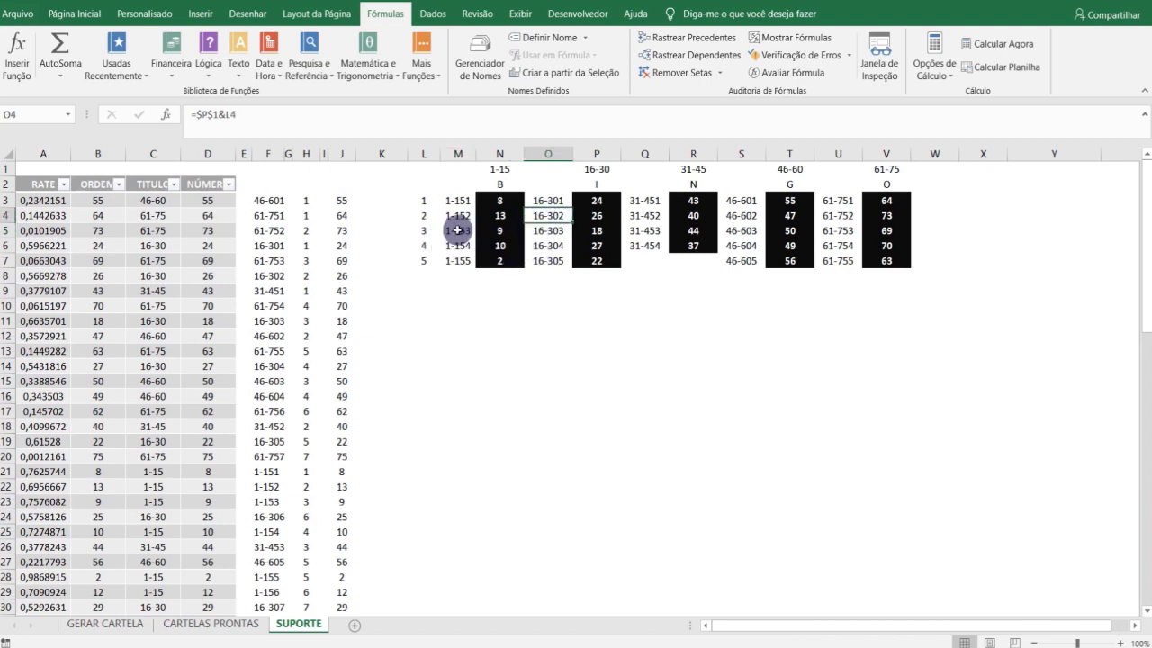
# Step: Examine F5's key formula, then edit N3's PROCV lookup and confirm it to recalculate the card
pyautogui.click(259, 232)
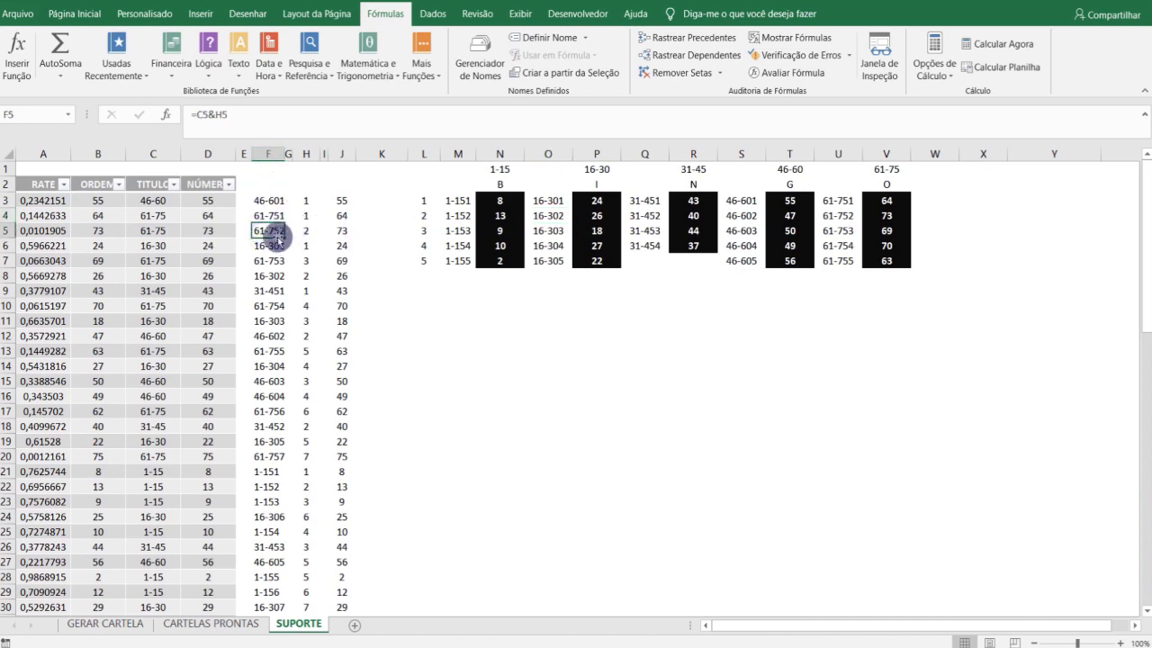
pyautogui.doubleClick(284, 233)
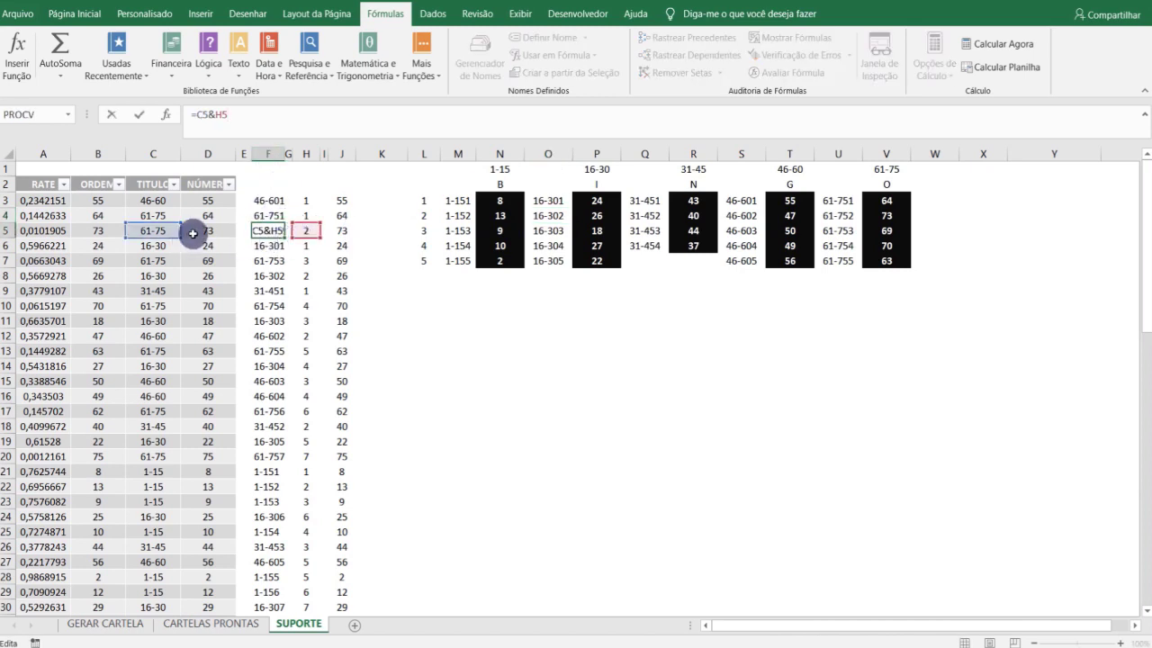
pyautogui.press('Escape')
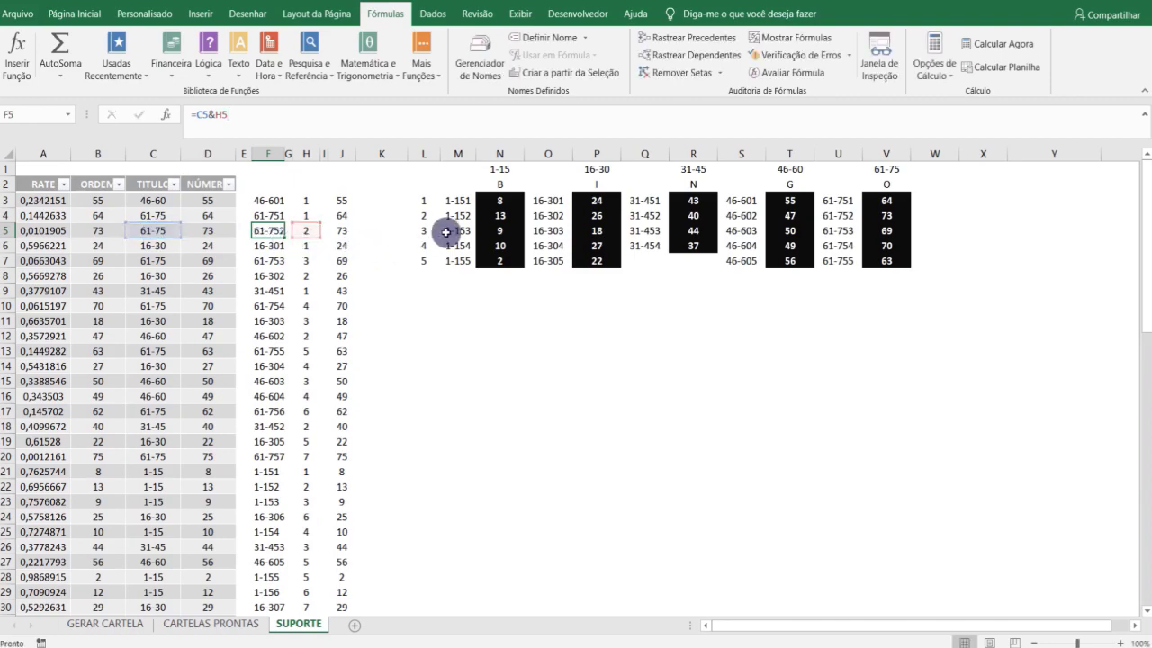
pyautogui.click(496, 201)
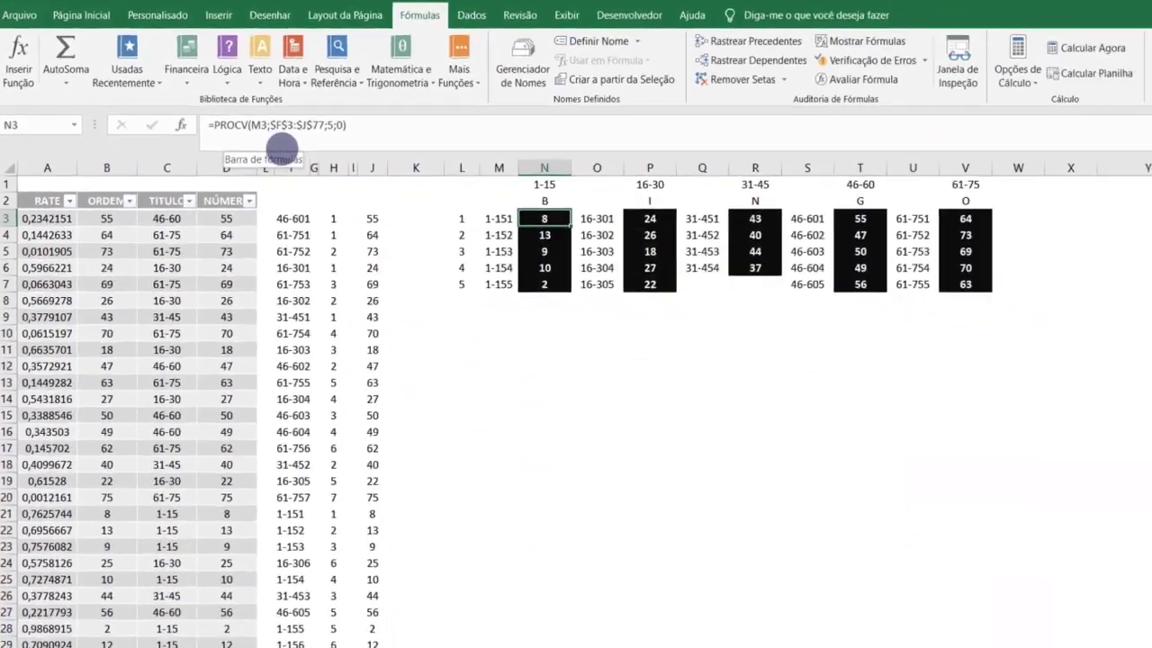
pyautogui.click(450, 252)
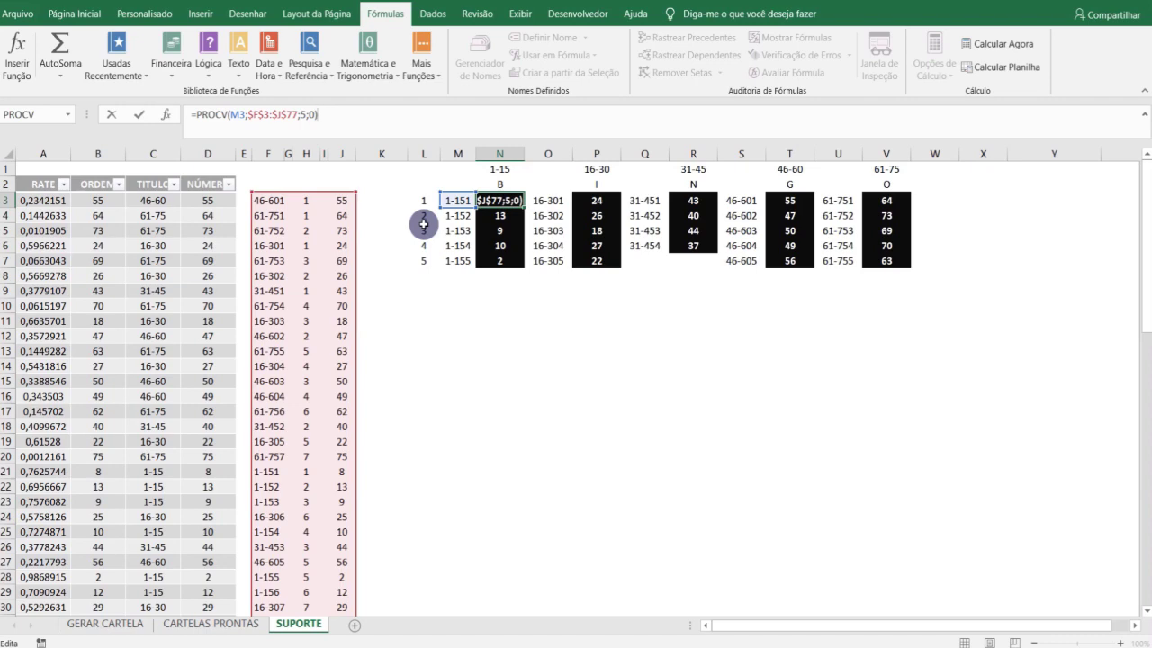
pyautogui.press('Return')
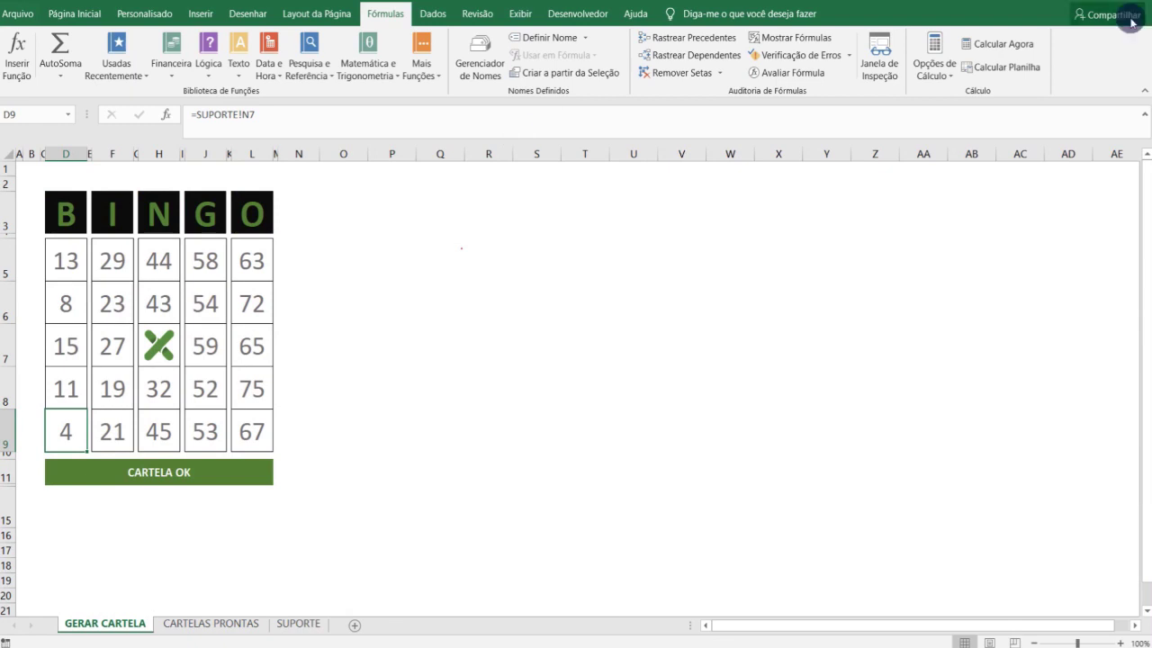
# Step: Recalculate ten times with Calcular Agora until the card starts 6, 24, 32, 54, 75
pyautogui.click(1002, 49)
pyautogui.click(1001, 48)
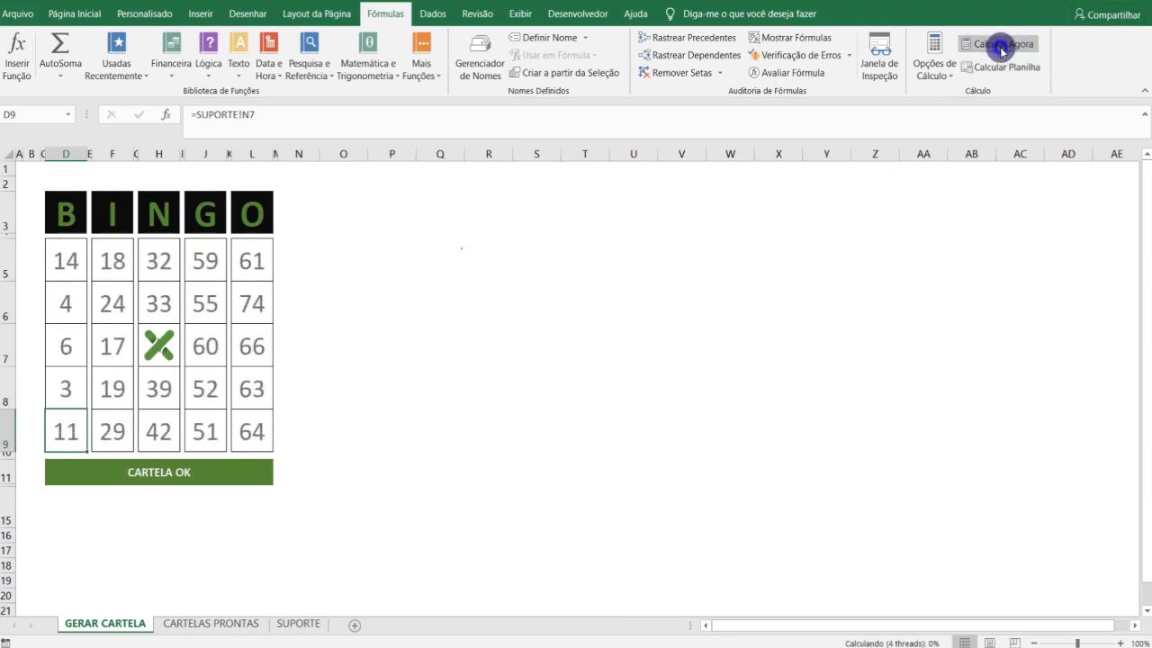
pyautogui.click(1002, 49)
pyautogui.click(1001, 49)
pyautogui.click(1002, 49)
pyautogui.click(1001, 49)
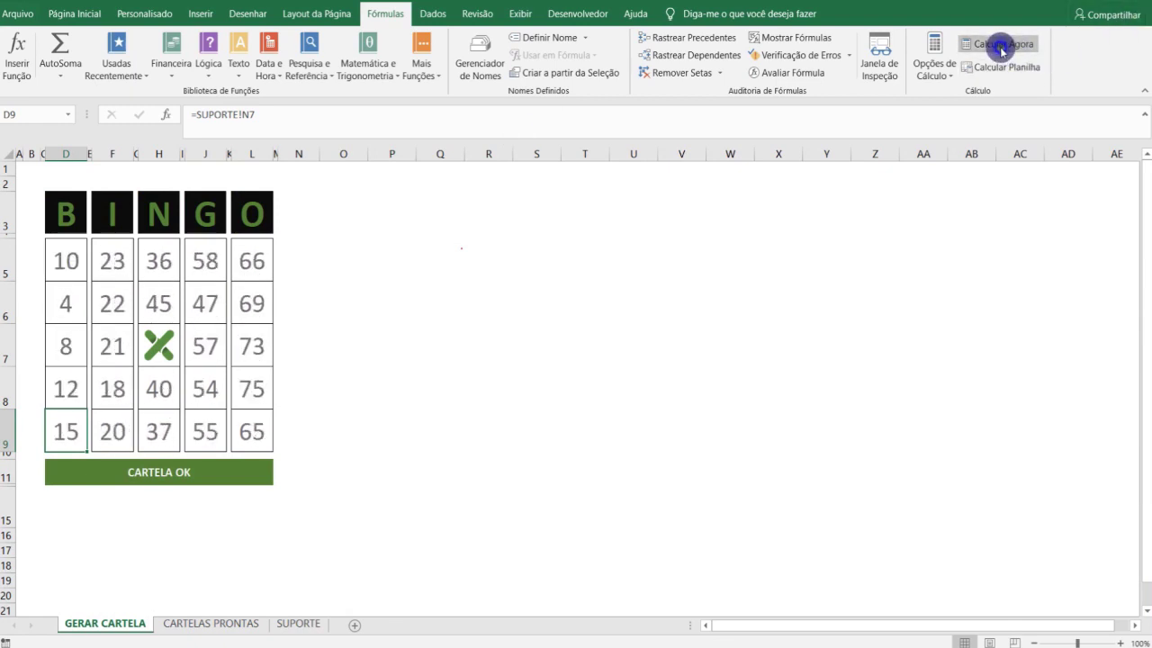
pyautogui.click(1002, 48)
pyautogui.click(1001, 48)
pyautogui.click(1002, 48)
pyautogui.click(1002, 49)
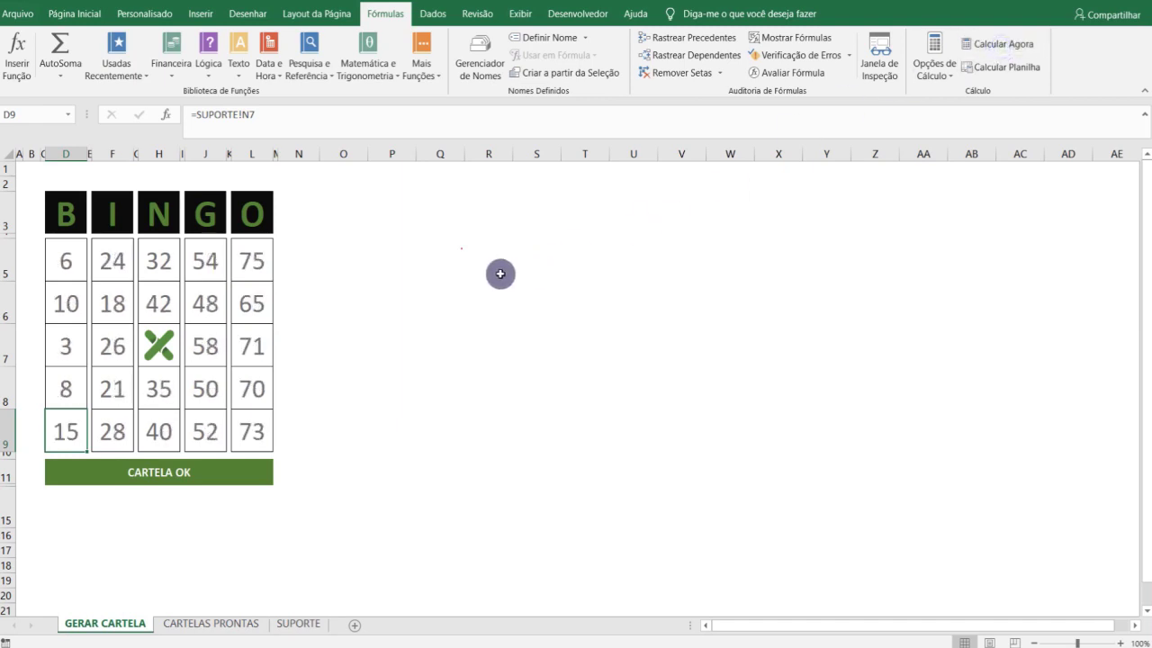